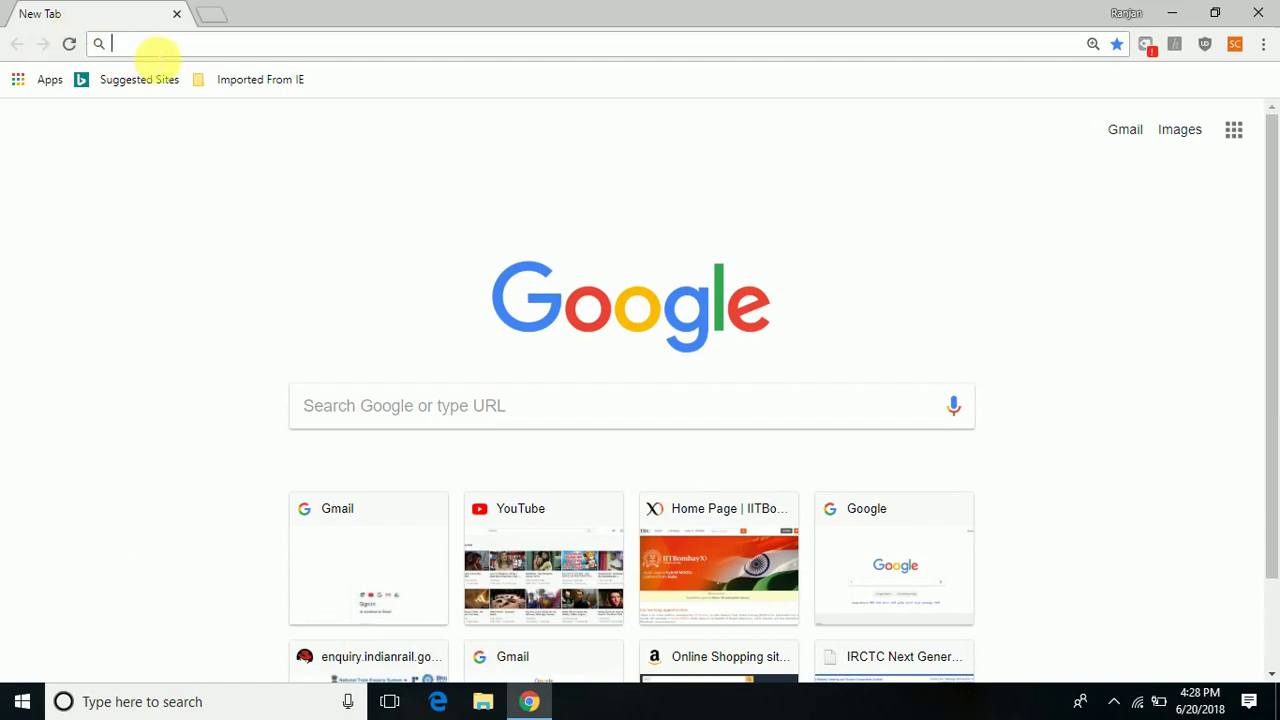
# Load gnomio.com in Chrome after correcting the mistyped address 'gnomip'.
pyautogui.write('gno')
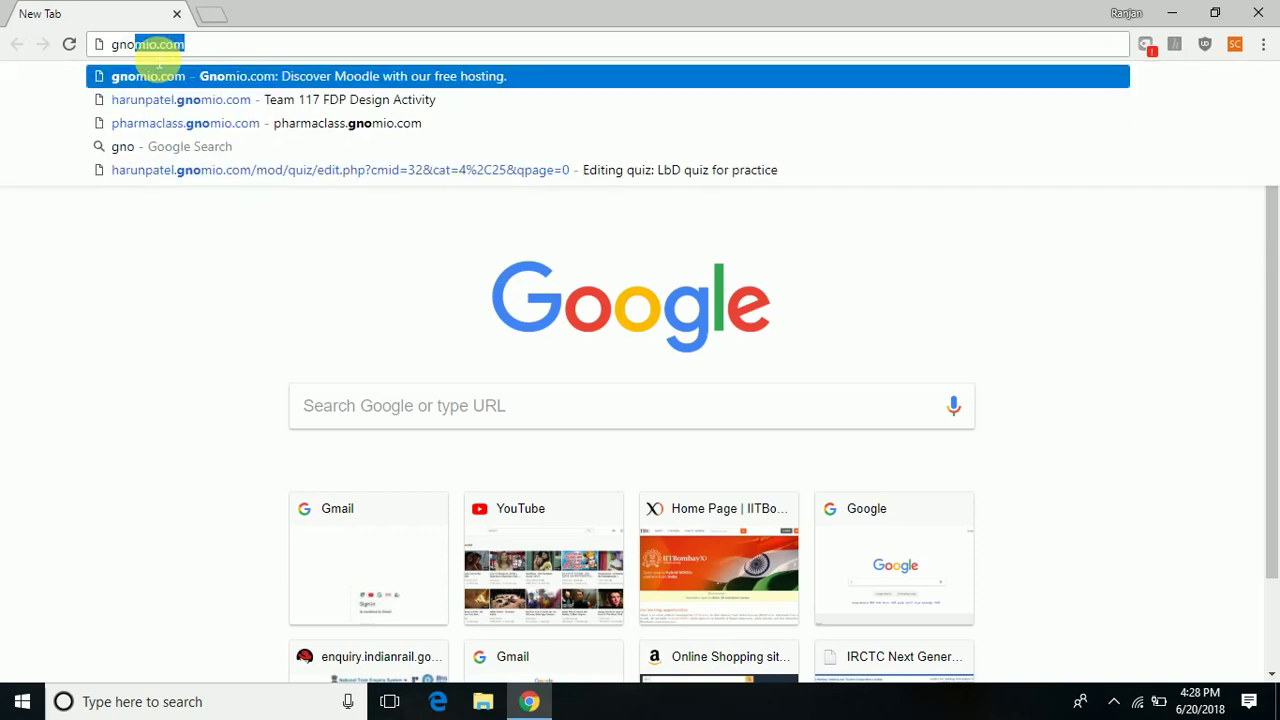
pyautogui.write('mip')
pyautogui.press('BackSpace')
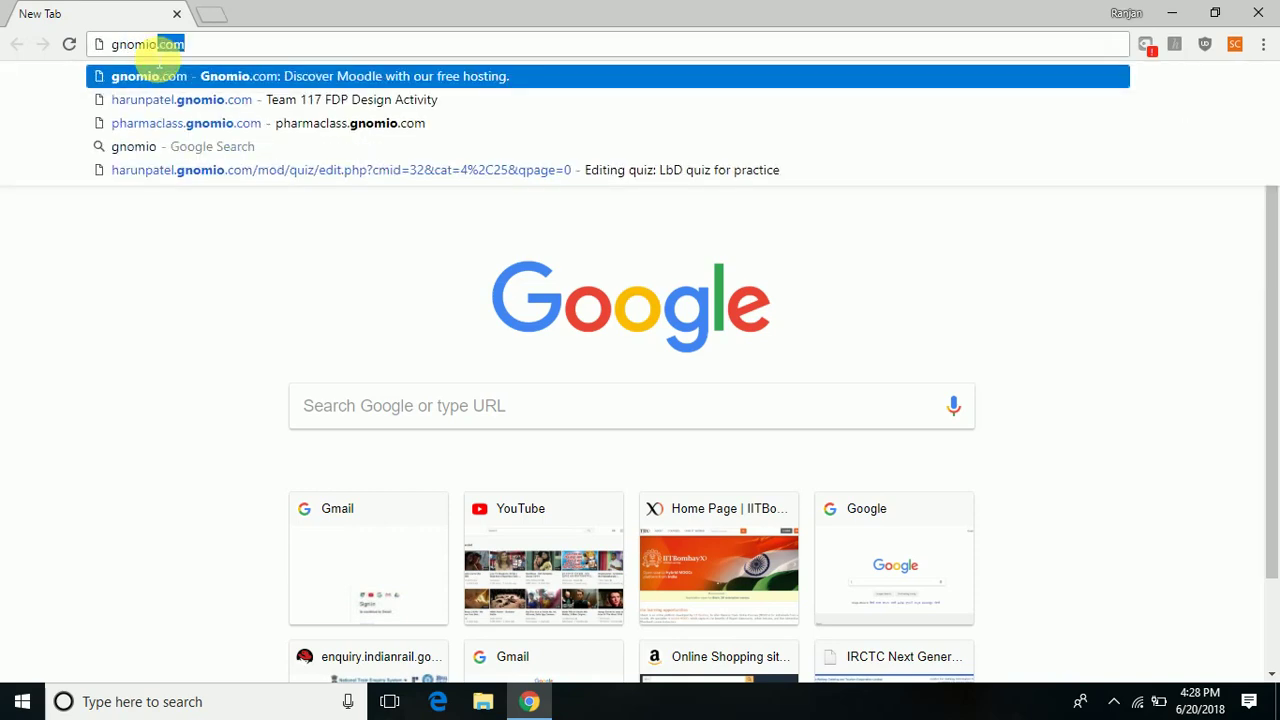
pyautogui.write('om')
pyautogui.press('Return')
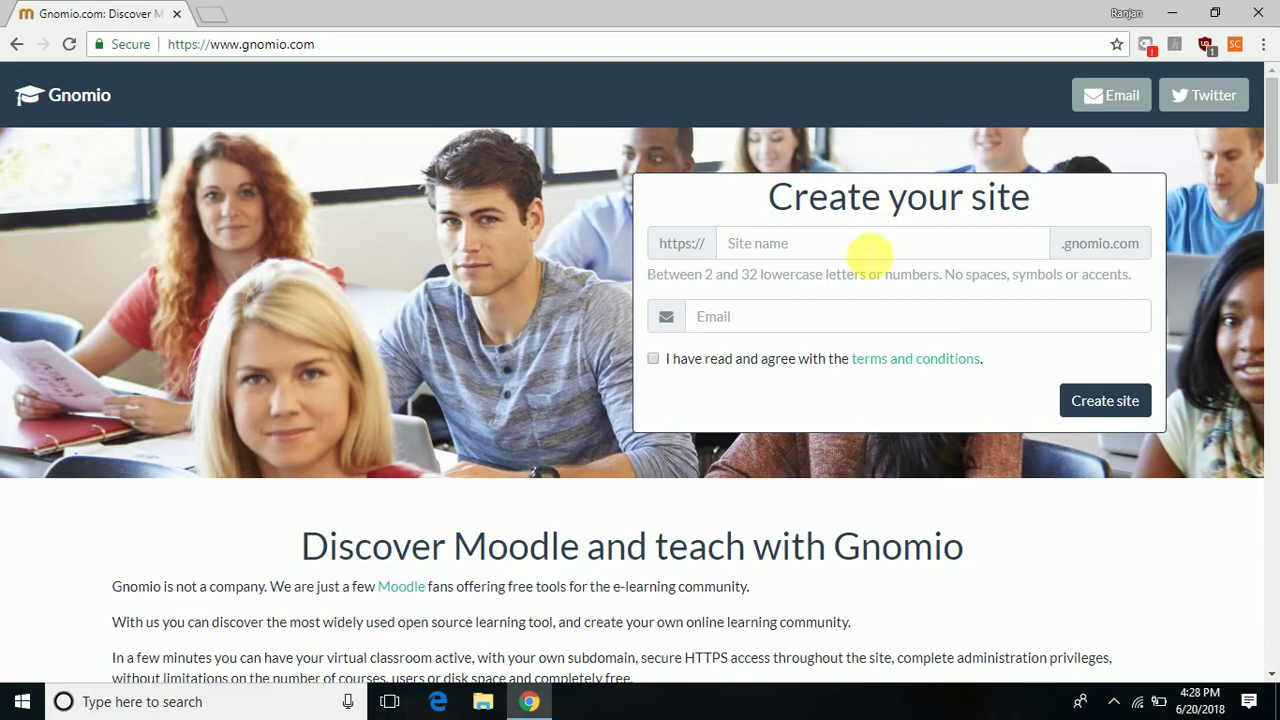
# Request a Gnomio site named 'qwerty', accepting the terms and using the saved e-mail address.
pyautogui.click(653, 359)
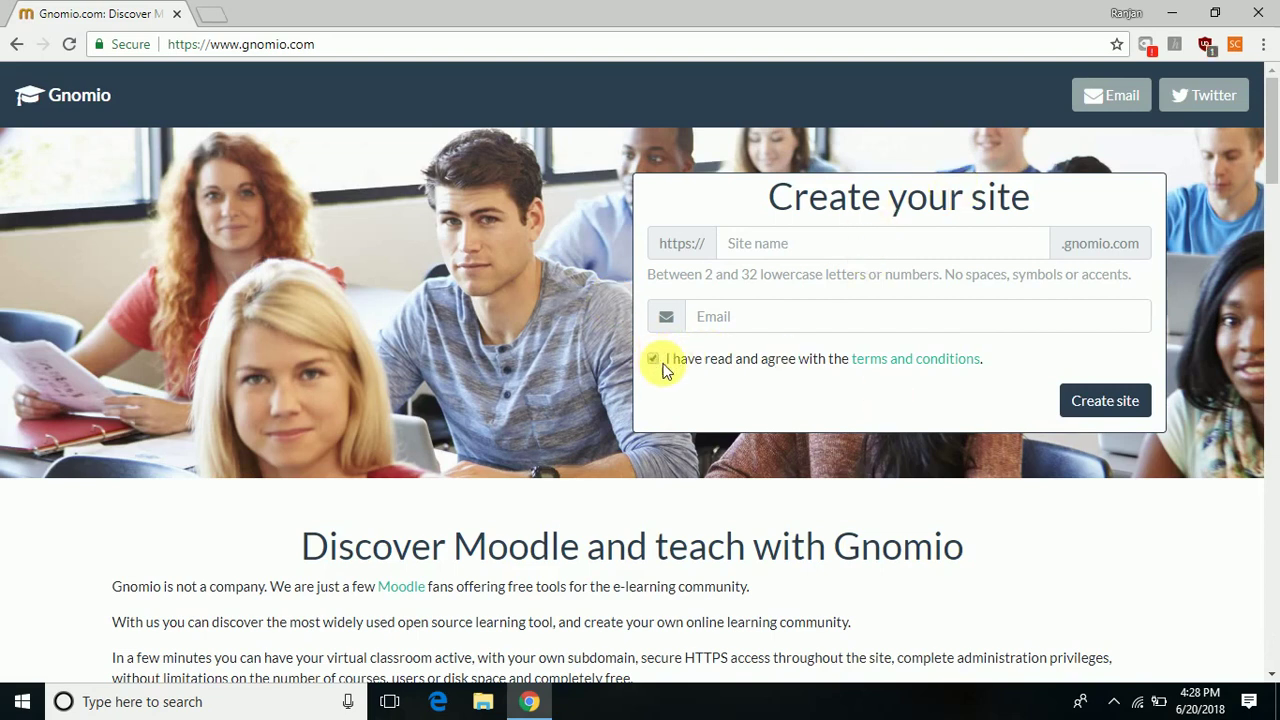
pyautogui.click(768, 254)
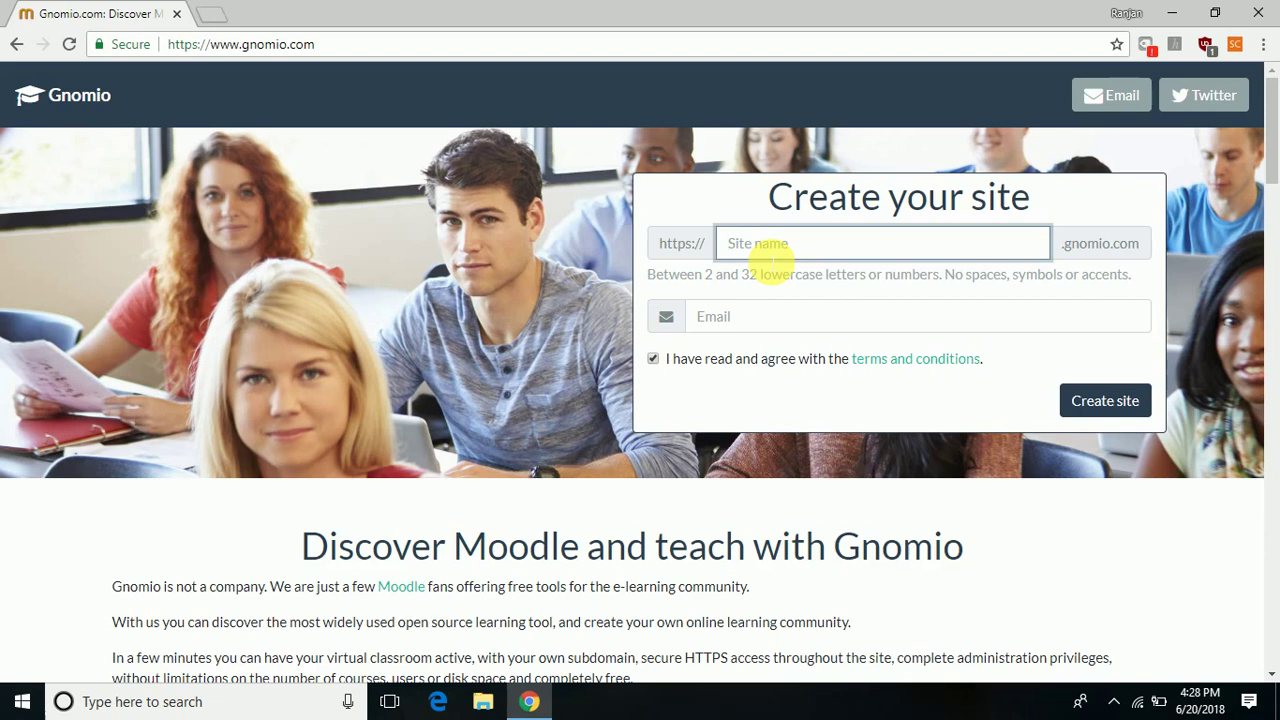
pyautogui.write('qwerty')
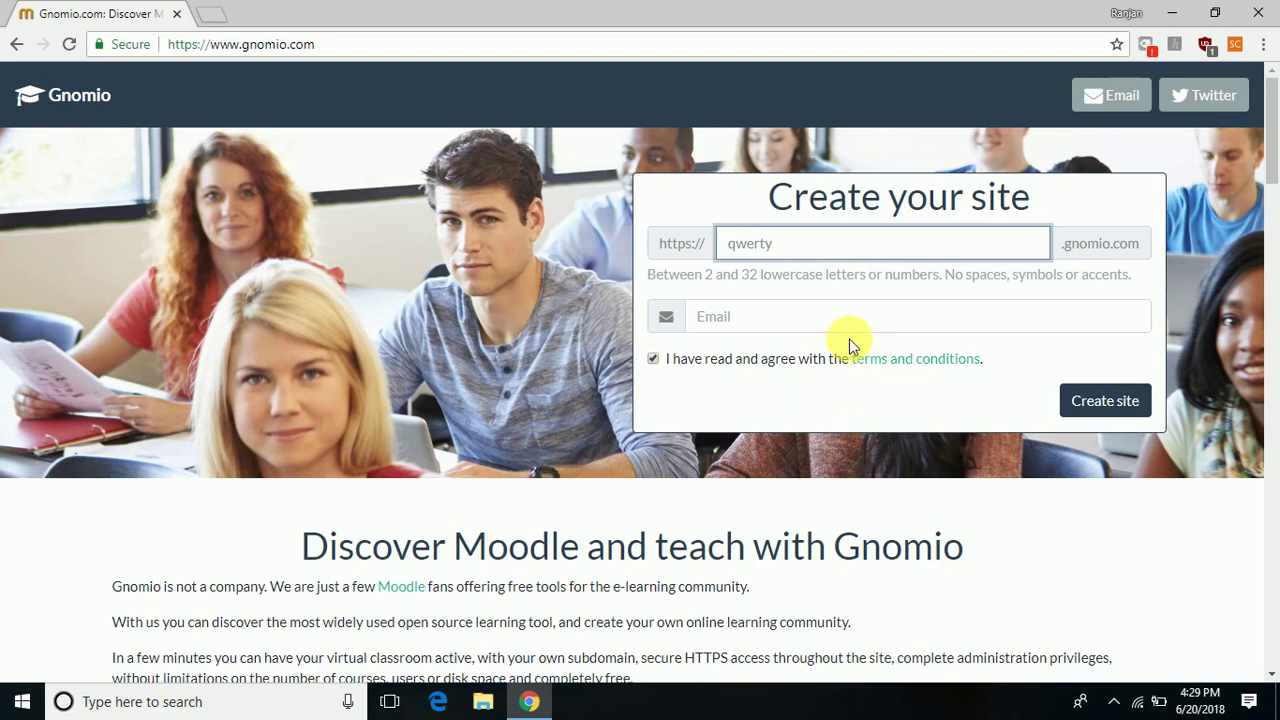
pyautogui.click(820, 328)
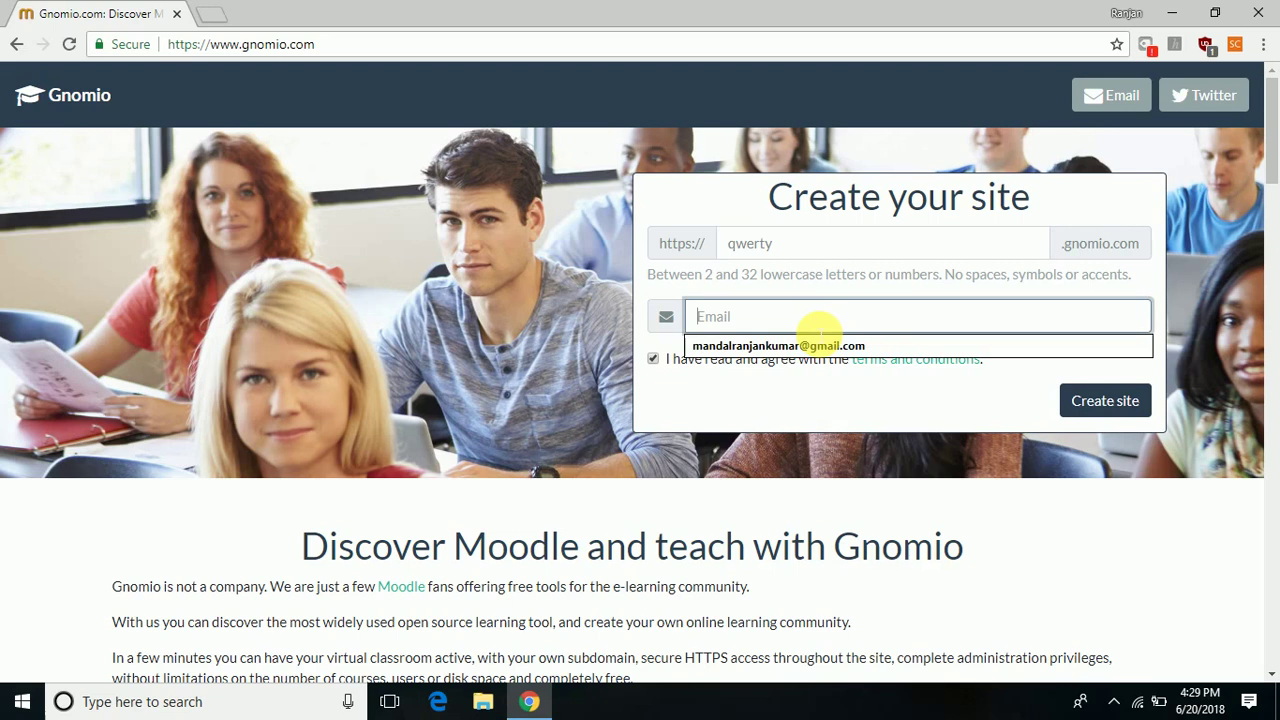
pyautogui.click(808, 345)
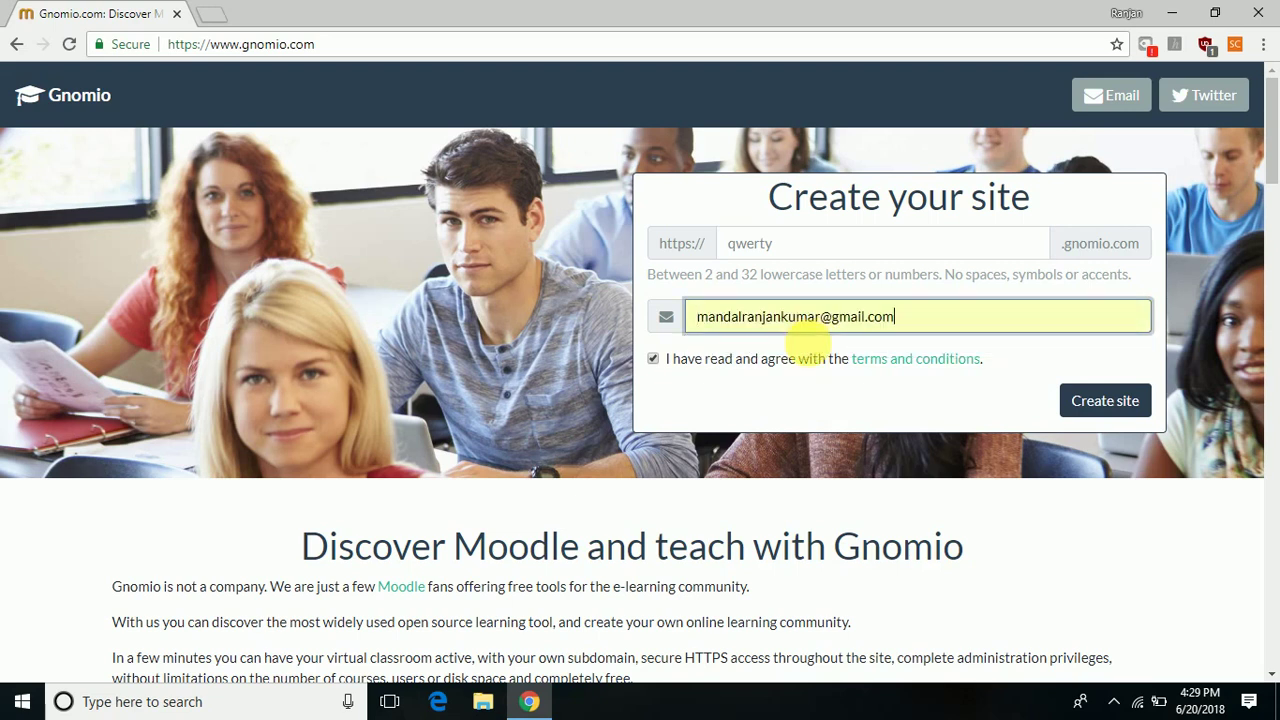
pyautogui.click(1118, 402)
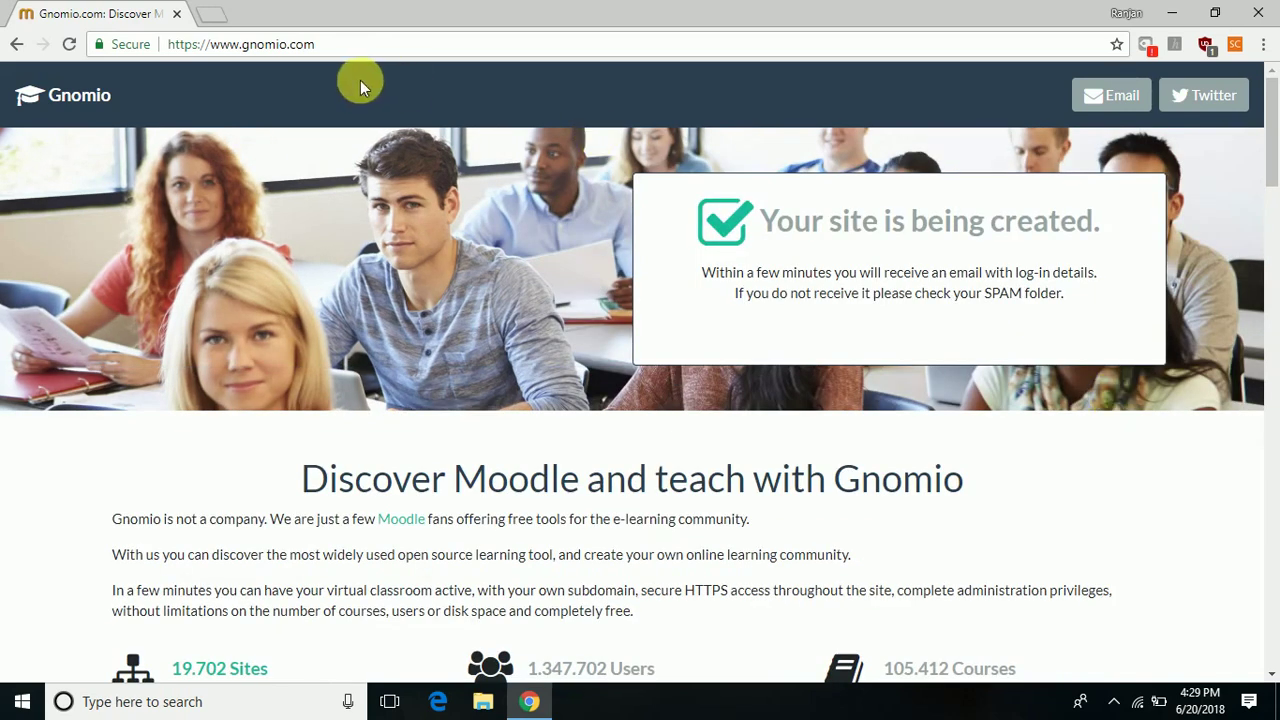
# Open gmail.com in a new tab and sign in with the first listed Google account.
pyautogui.click(202, 13)
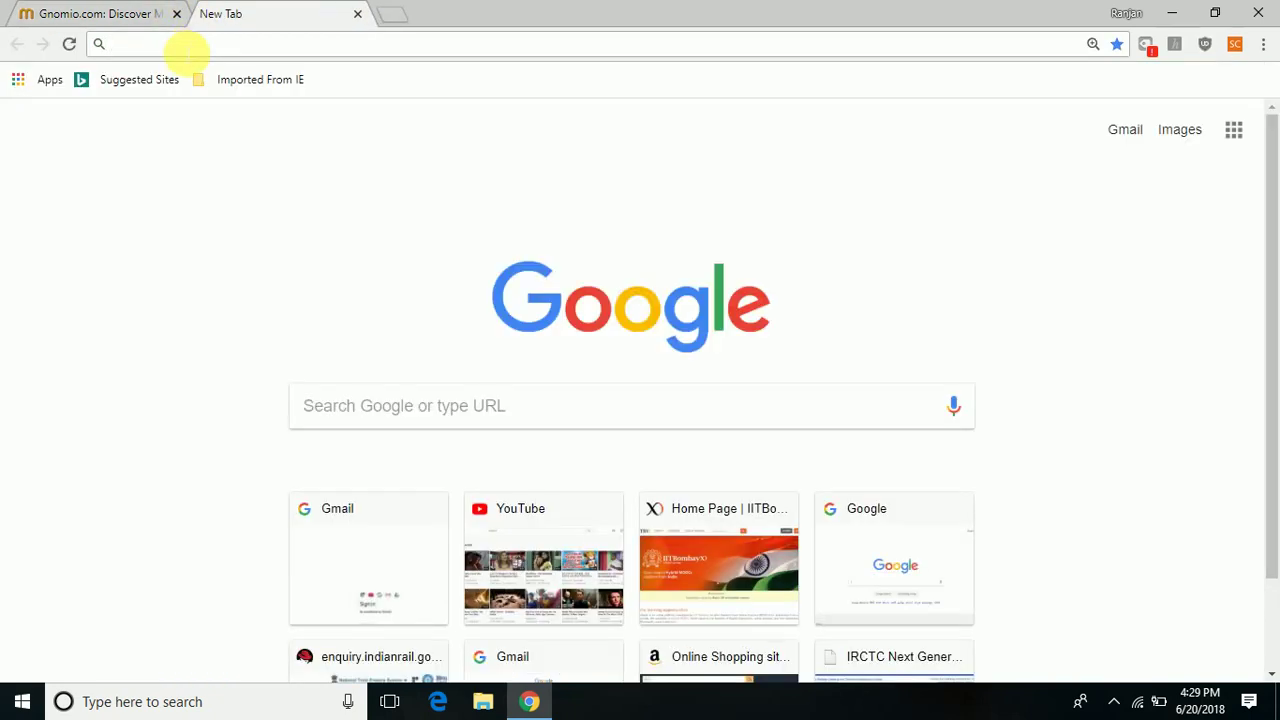
pyautogui.write('gmail.')
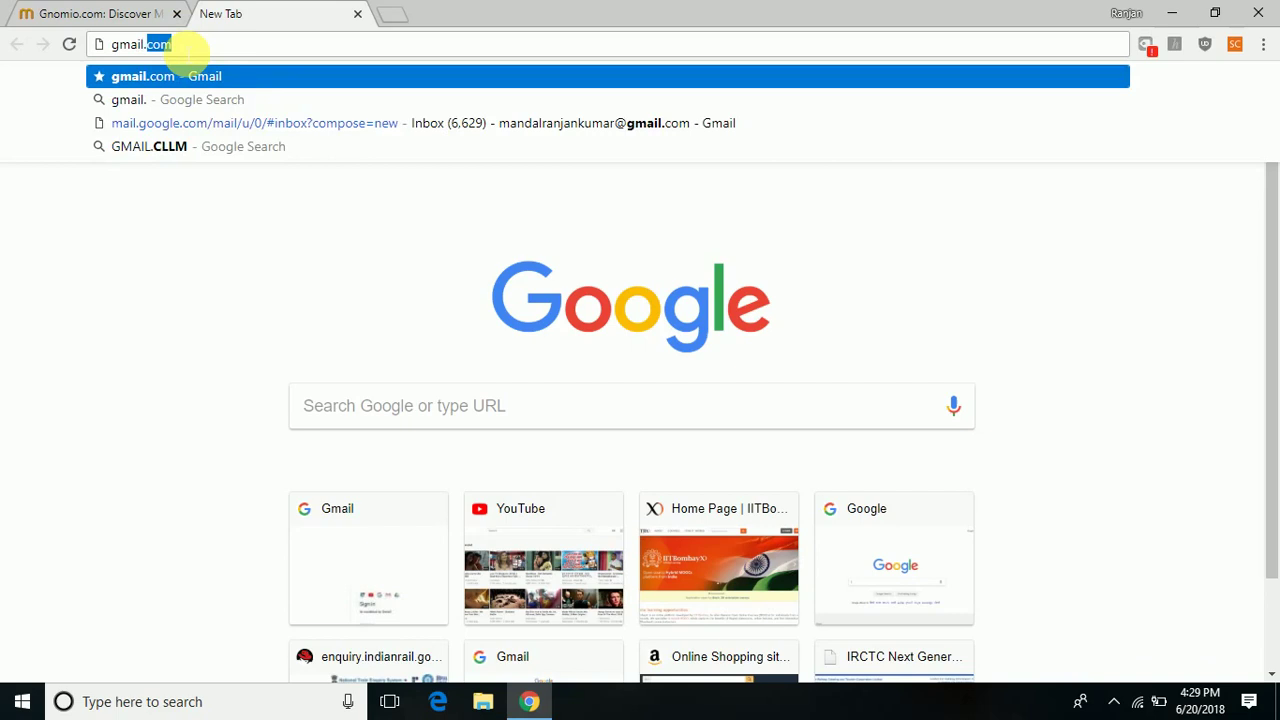
pyautogui.write('com')
pyautogui.press('Return')
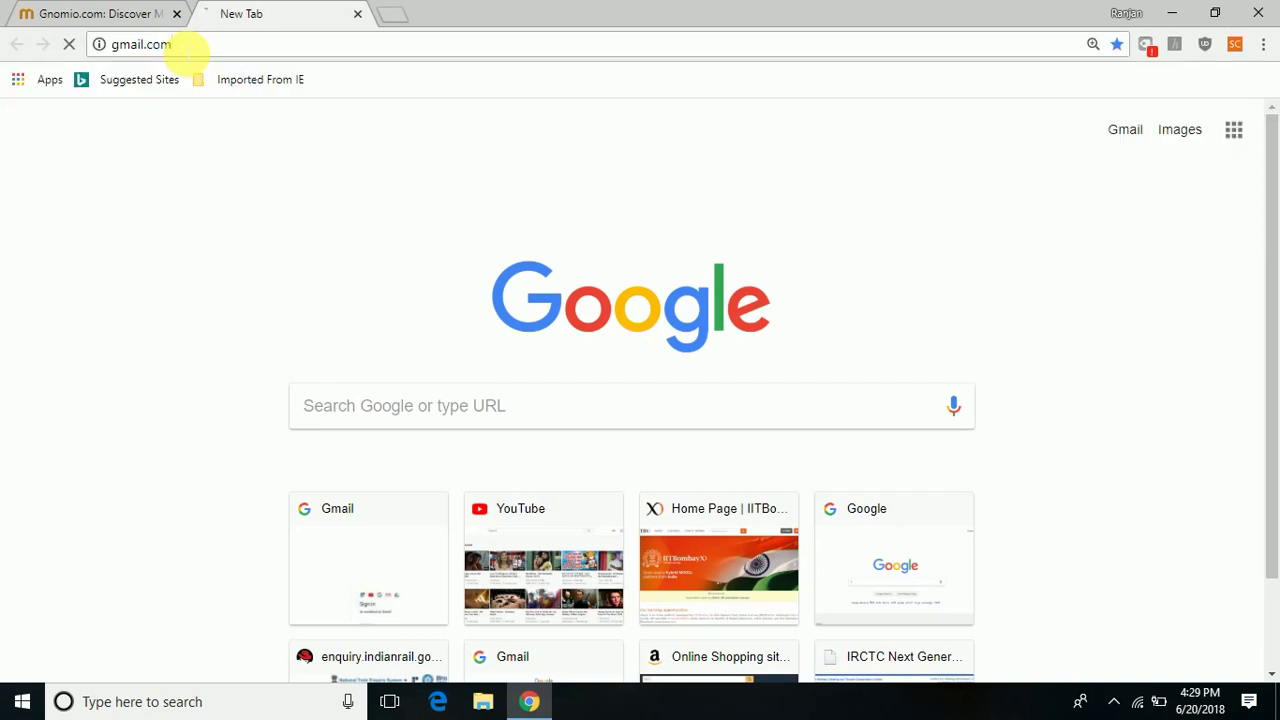
pyautogui.click(130, 20)
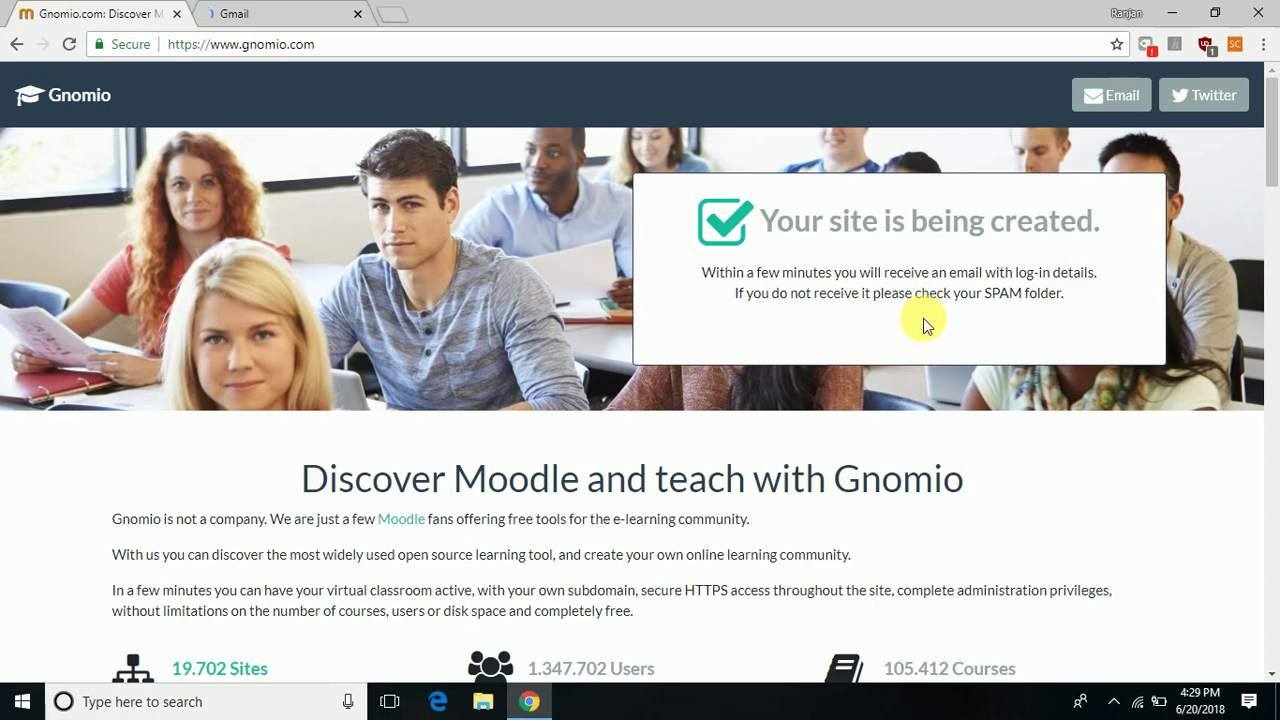
pyautogui.click(255, 20)
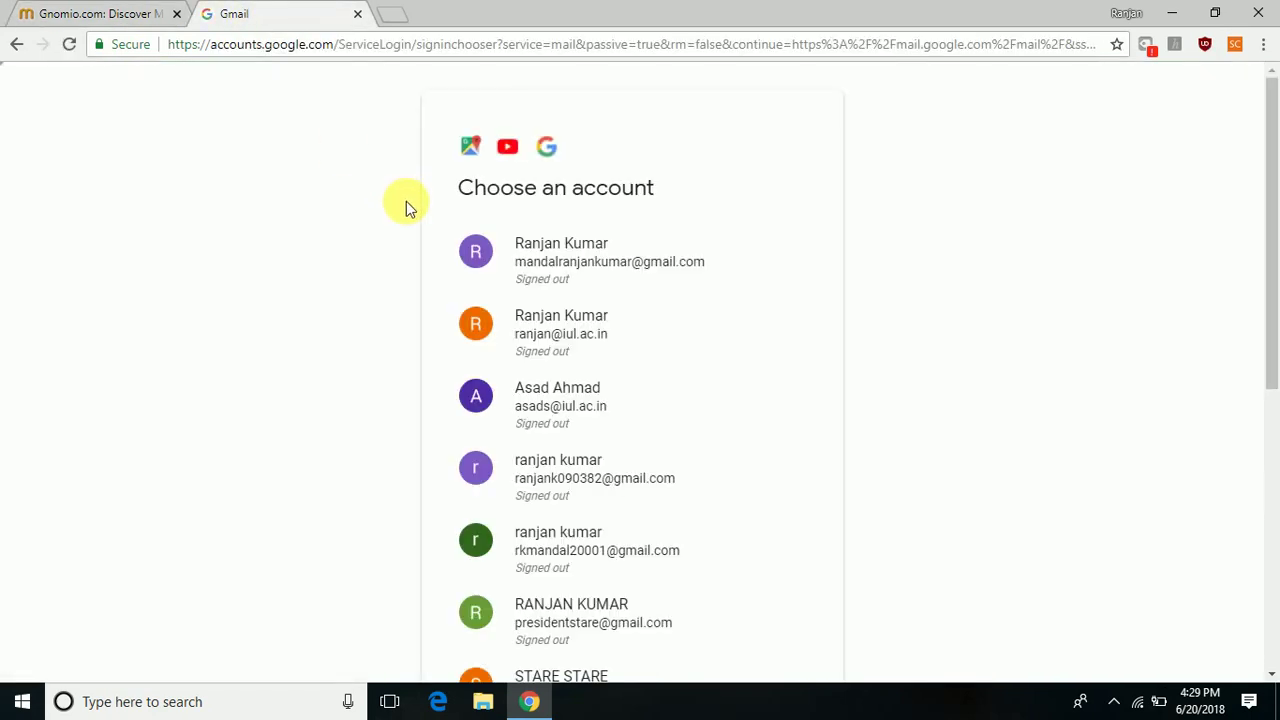
pyautogui.click(525, 240)
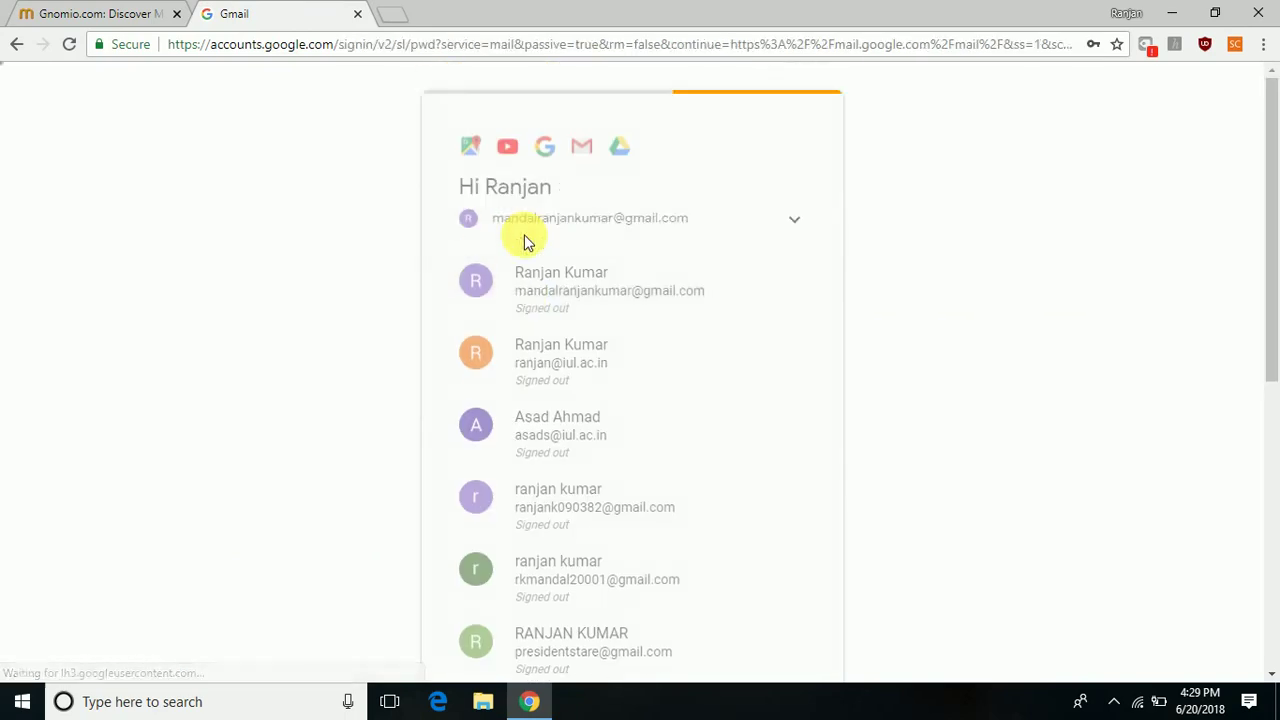
pyautogui.click(751, 428)
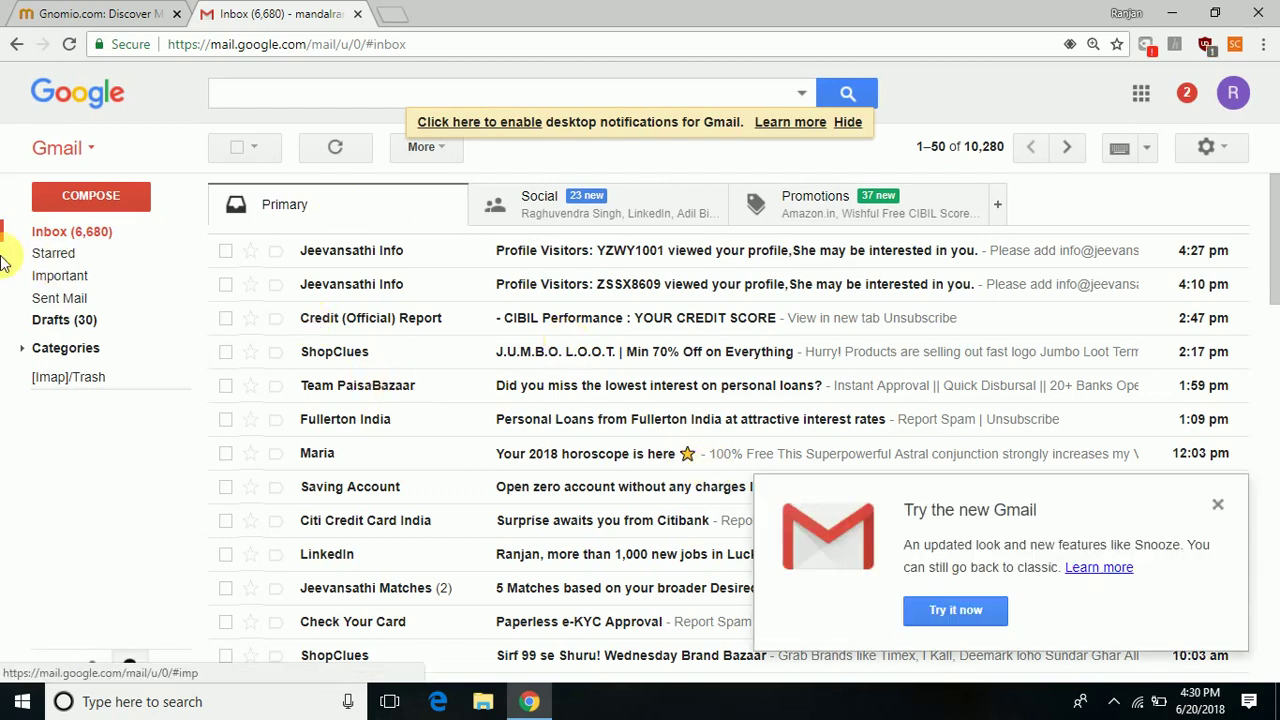
# Check Gmail's Spam folder for the Gnomio e-mail, then go back to the inbox.
pyautogui.moveTo(29, 277)
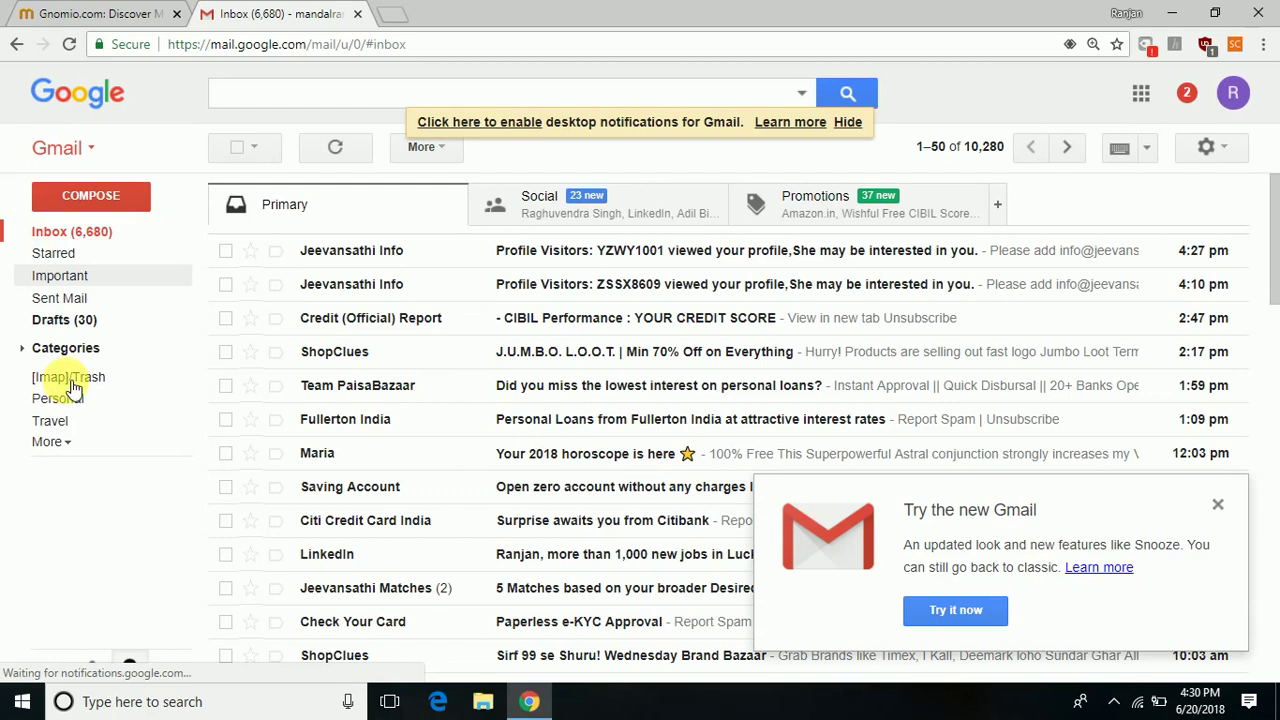
pyautogui.click(52, 443)
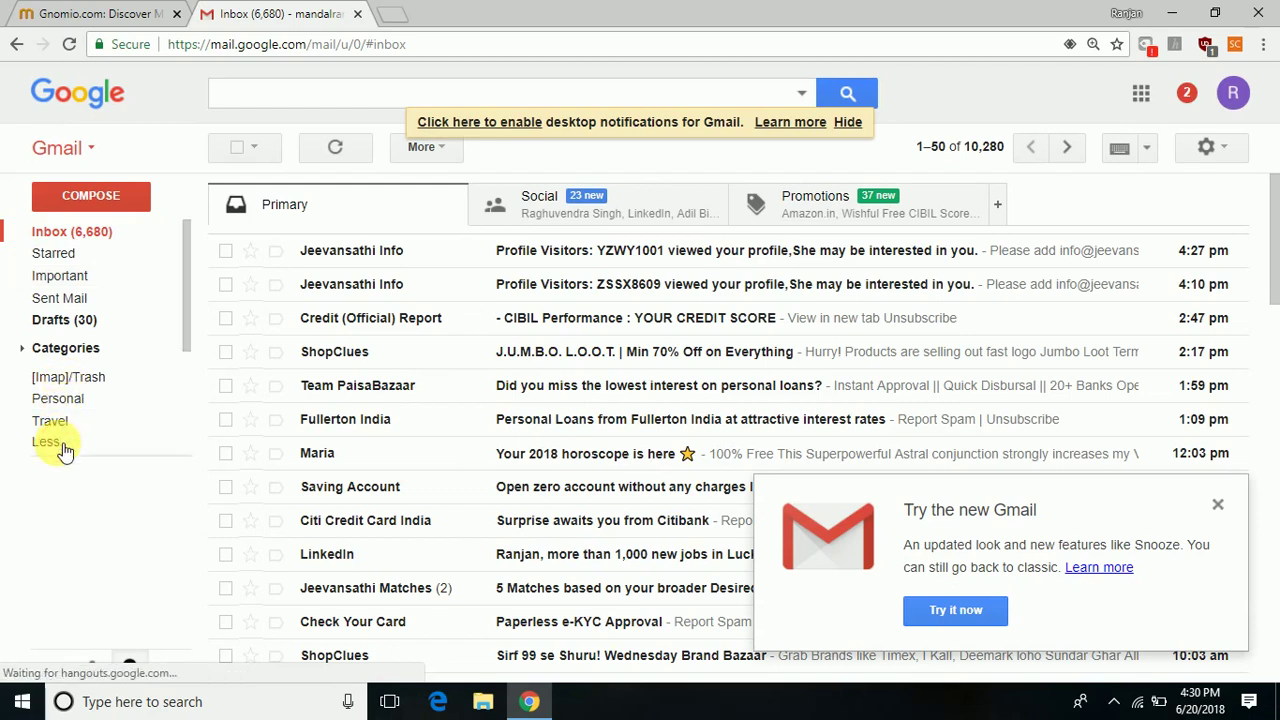
pyautogui.click(76, 527)
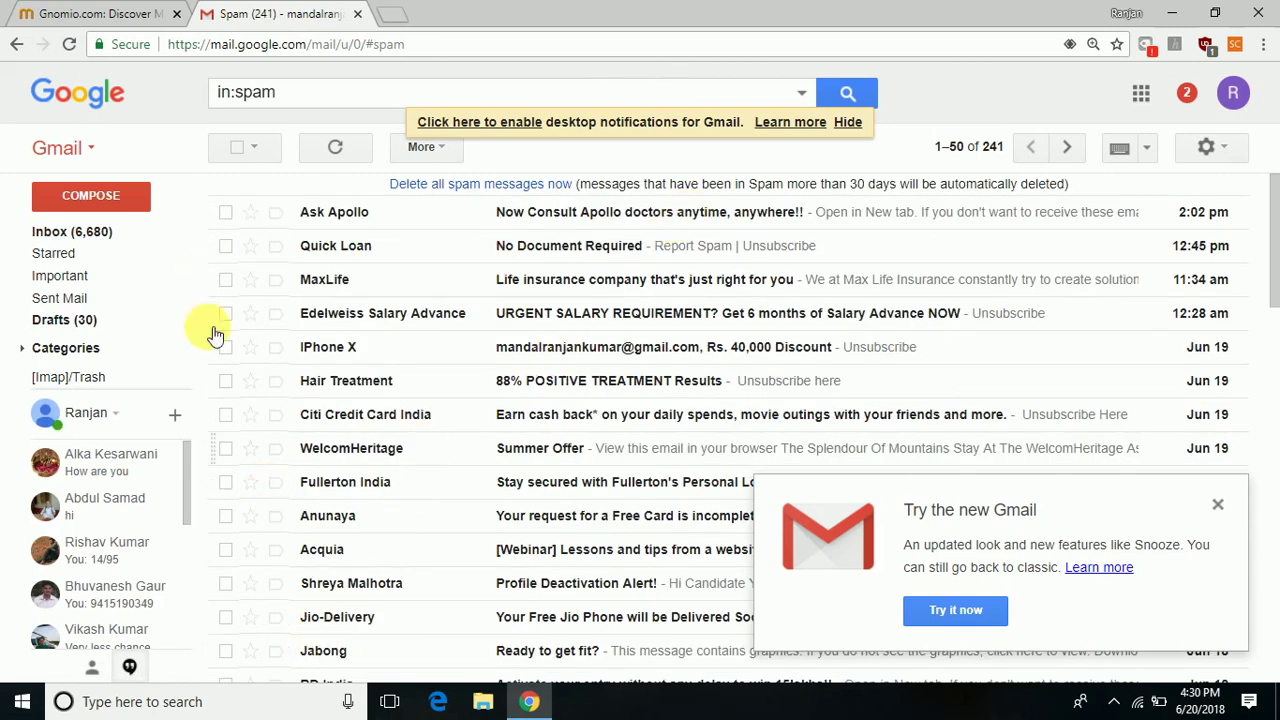
pyautogui.click(53, 235)
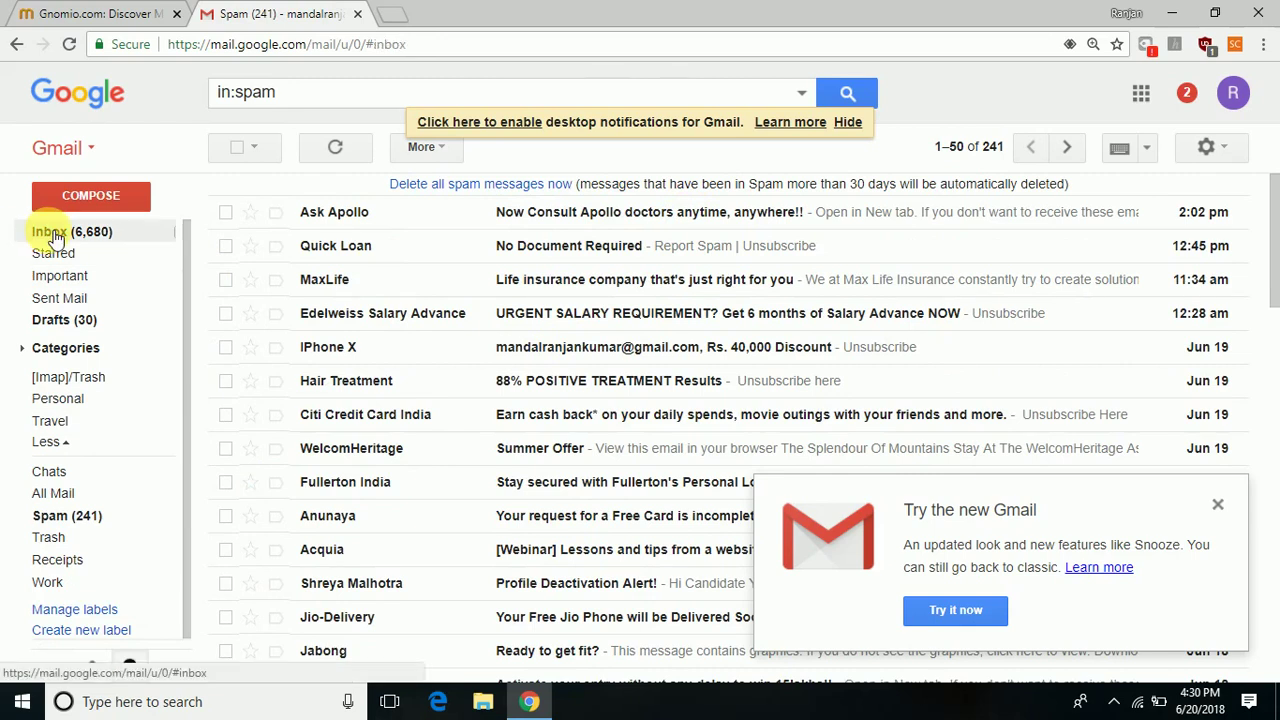
pyautogui.click(55, 238)
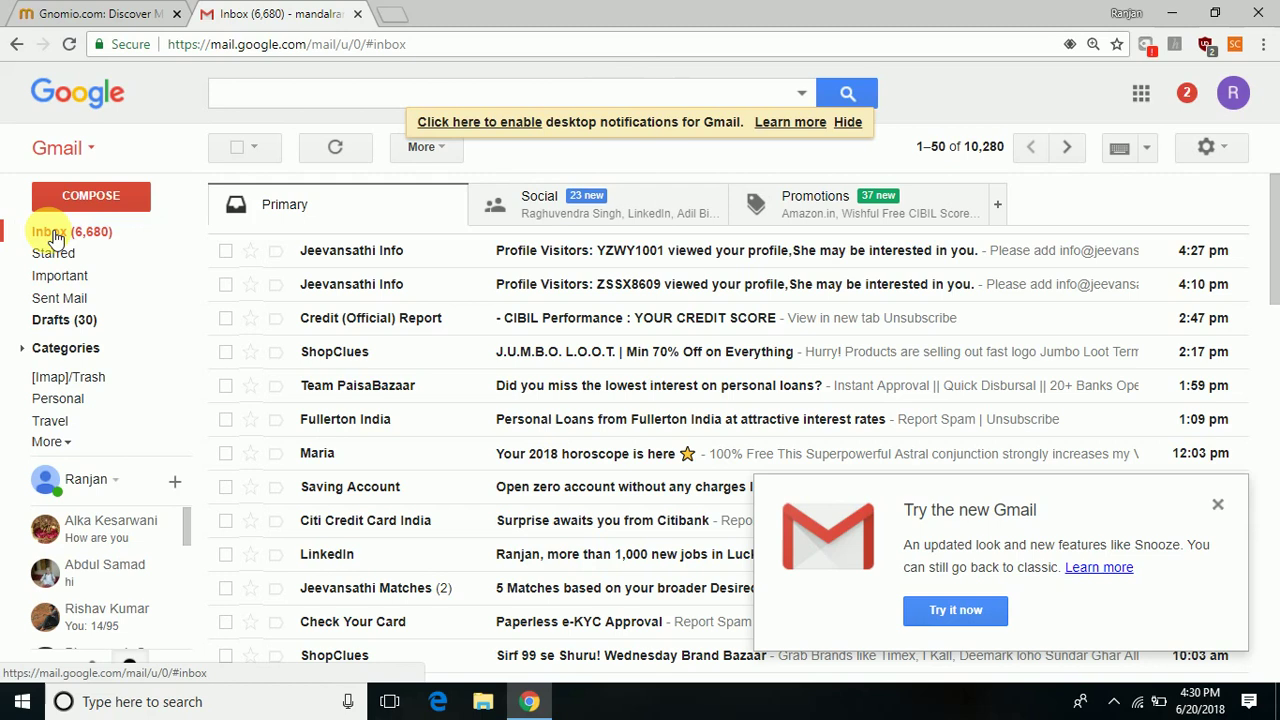
# Look at the Gnomio tab, then refresh the Gmail inbox until the Welcome to Gnomio message appears.
pyautogui.click(113, 22)
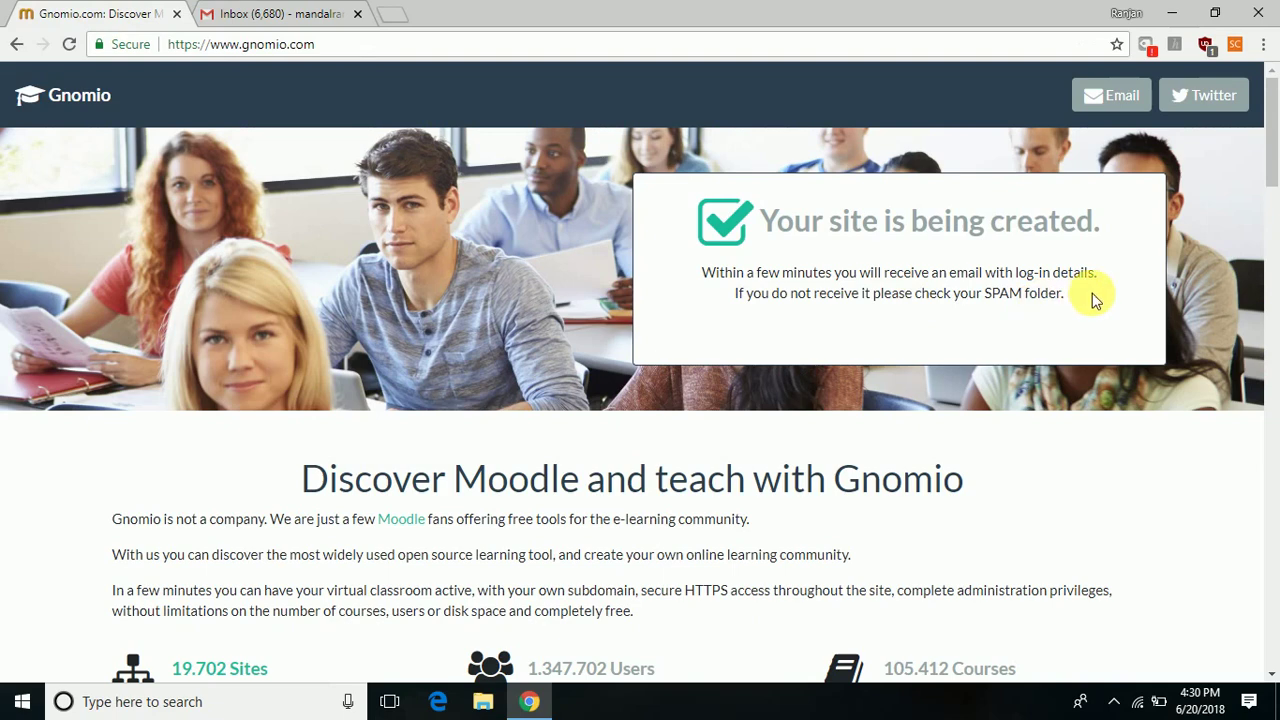
pyautogui.moveTo(1273, 163)
pyautogui.mouseDown()
pyautogui.moveTo(1266, 277)
pyautogui.moveTo(1276, 140)
pyautogui.mouseUp()
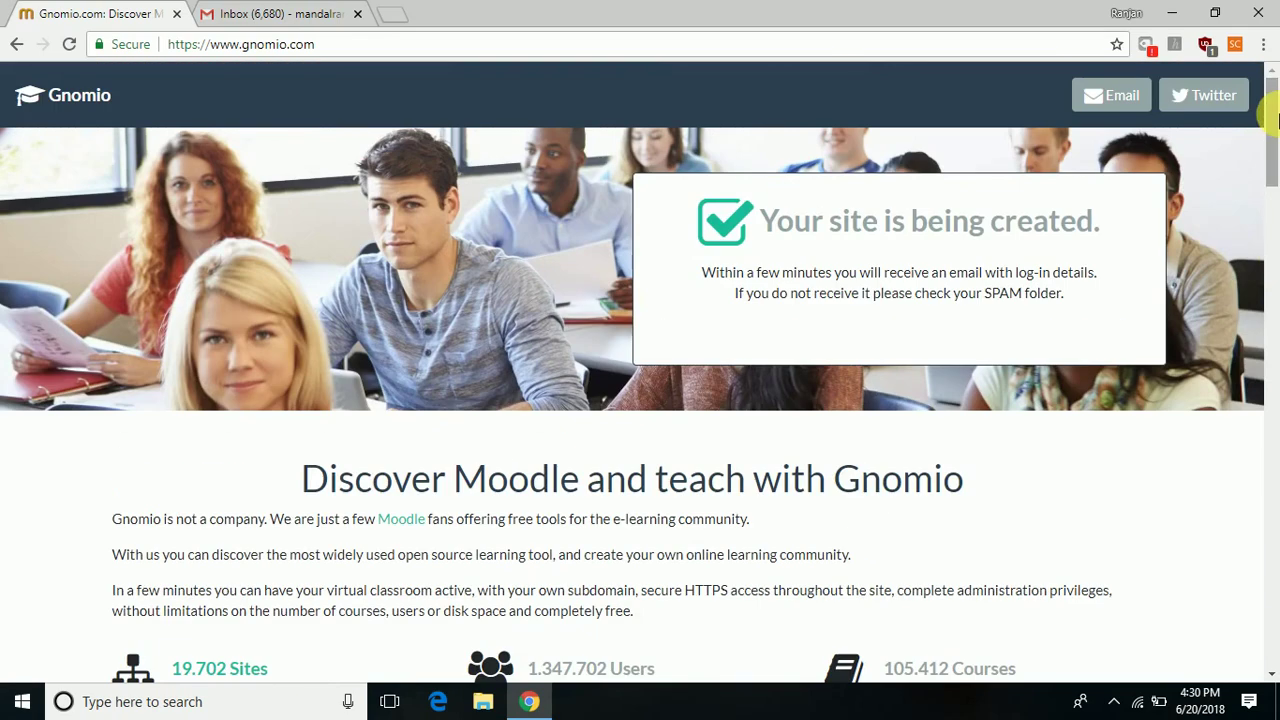
pyautogui.click(298, 17)
pyautogui.click(80, 240)
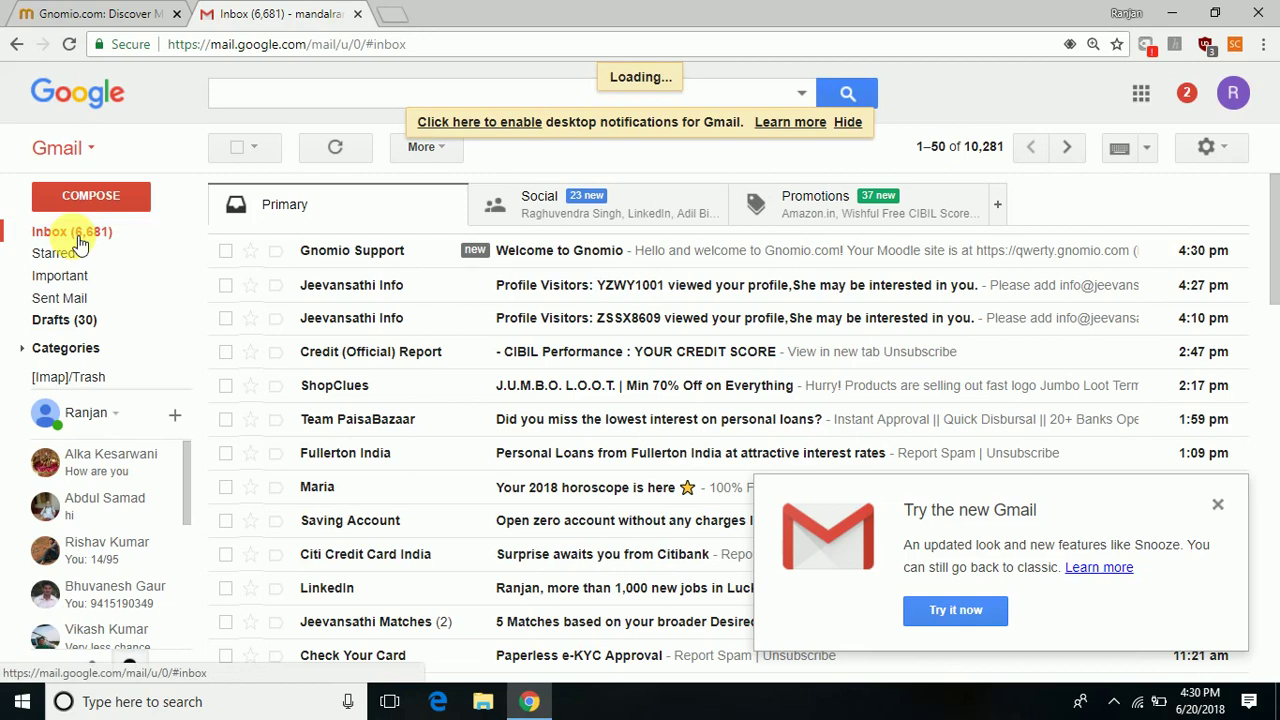
# Open the 'Welcome to Gnomio' e-mail from Gnomio Support.
pyautogui.click(550, 258)
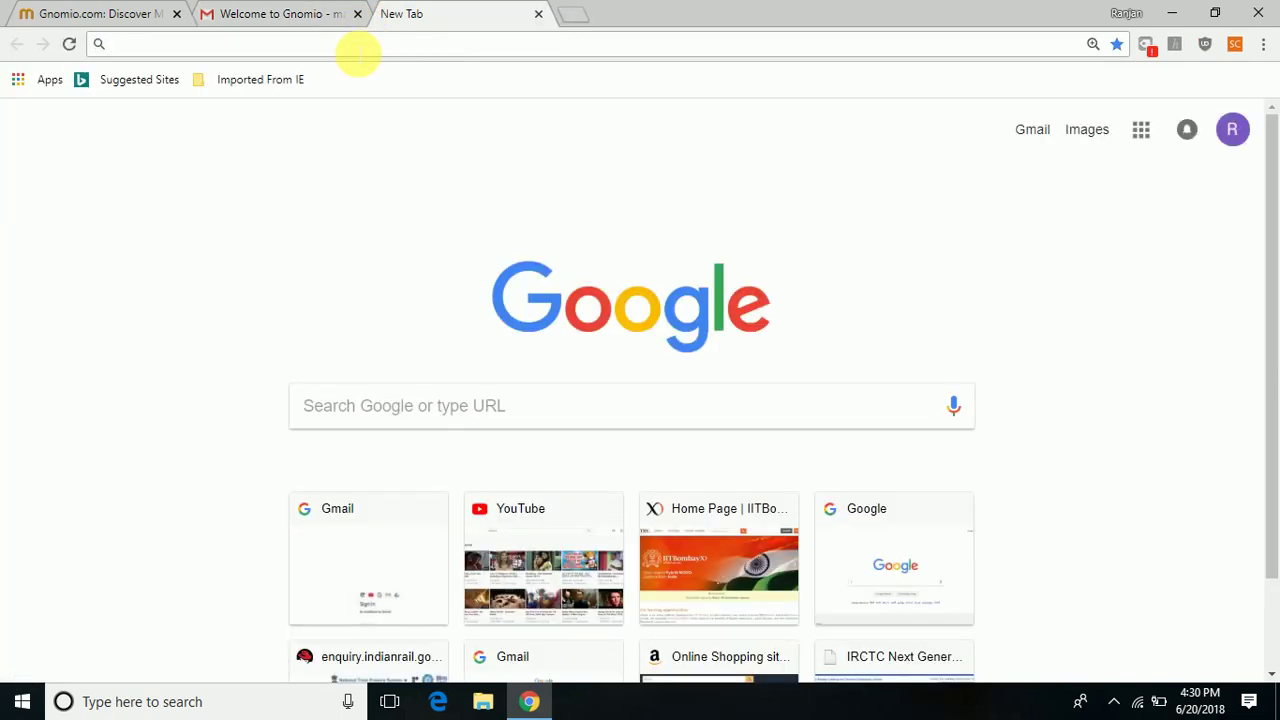
# Load qwerty.gnomio.com in the new tab.
pyautogui.write('qwert')
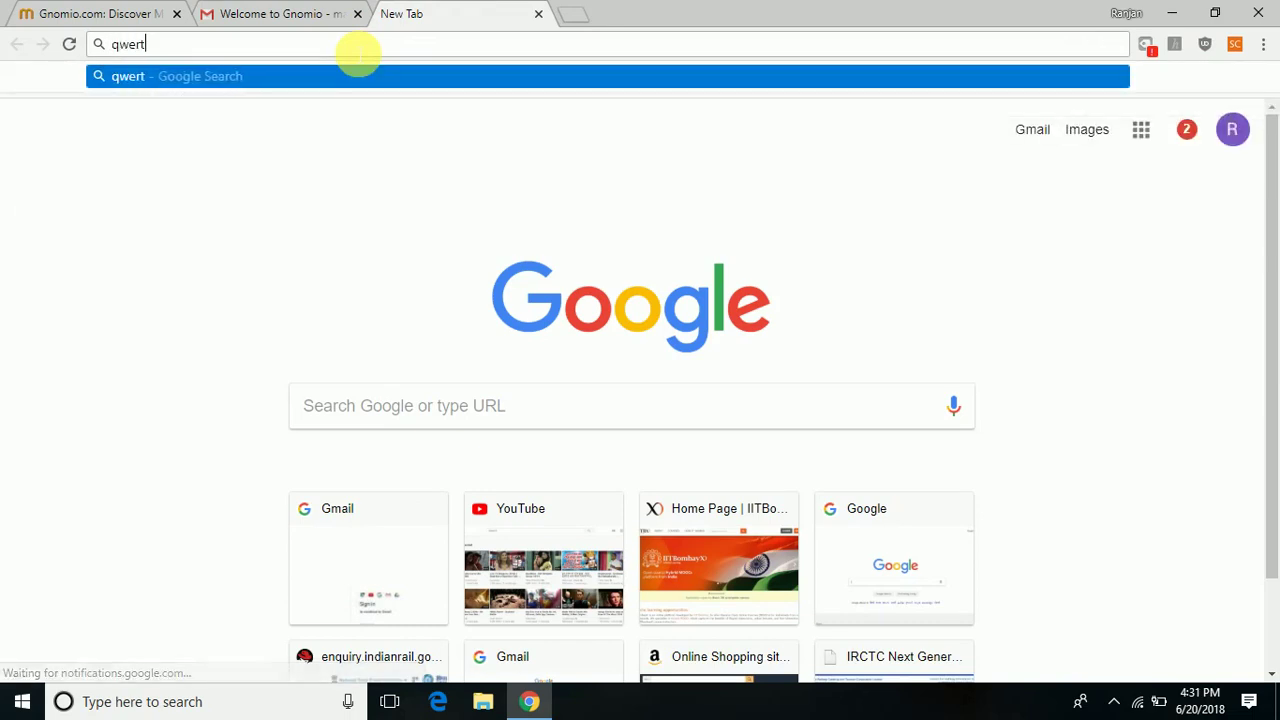
pyautogui.write('y.g')
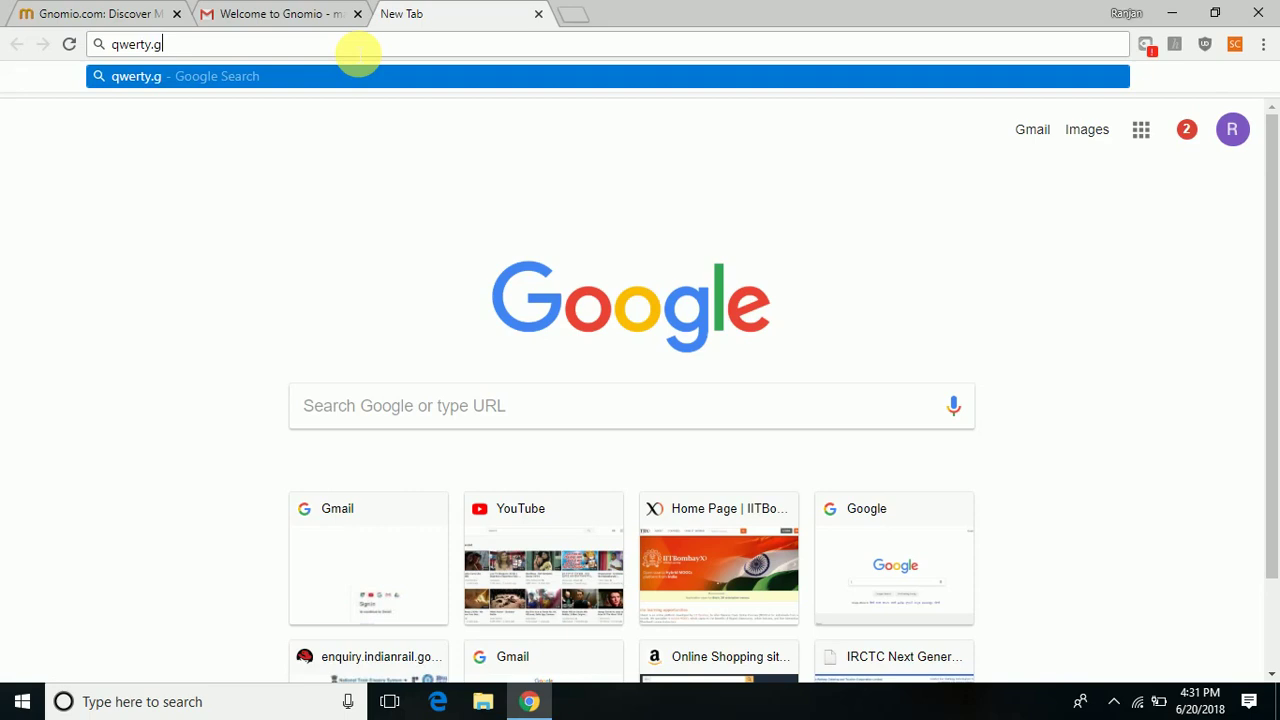
pyautogui.write('nomio.com')
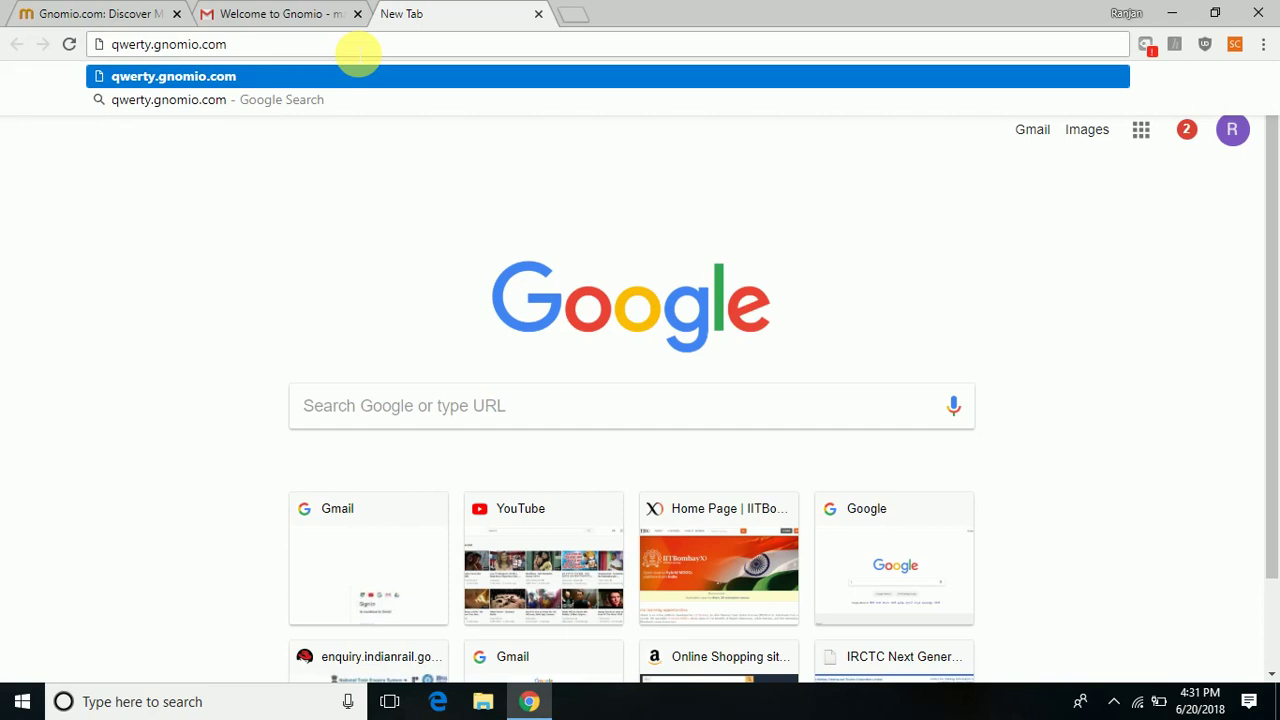
pyautogui.press('Return')
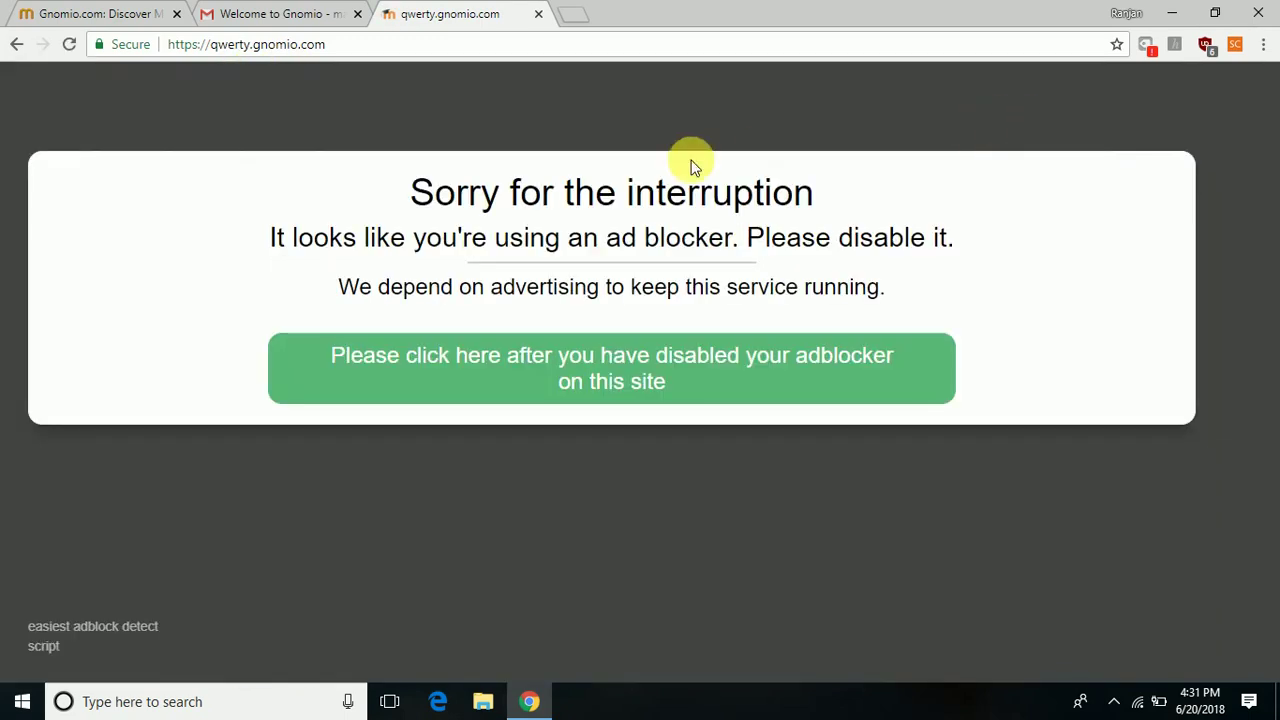
# Switch off uBlock Origin for qwerty.gnomio.com and get the page ready to reload.
pyautogui.click(1206, 44)
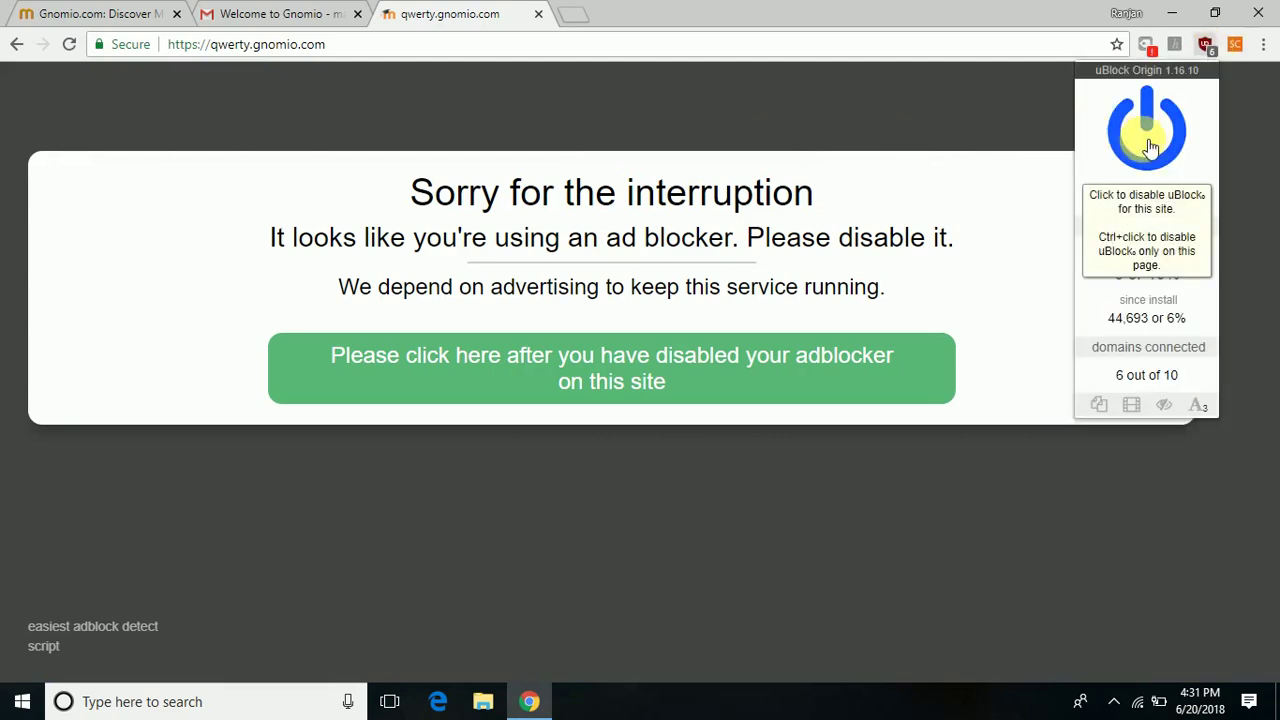
pyautogui.click(1150, 147)
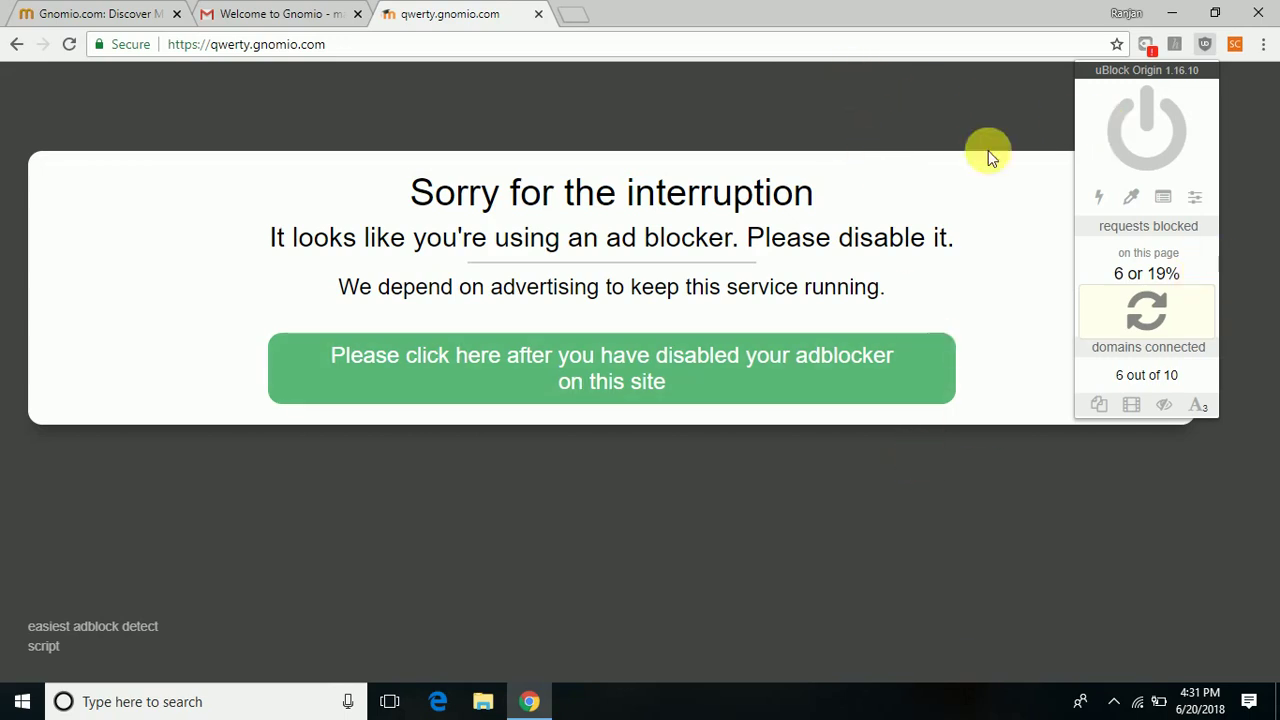
pyautogui.click(410, 44)
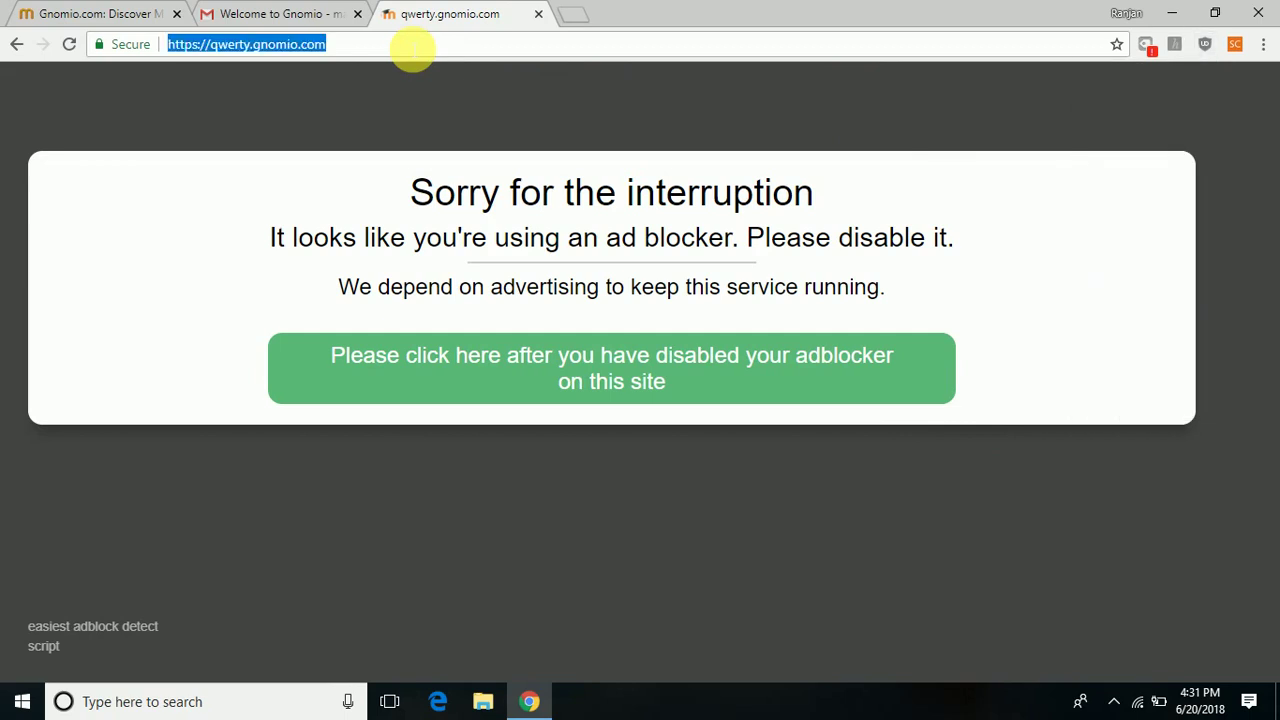
# Reload the site, go to its login page and enter the username 'admin'.
pyautogui.press('Return')
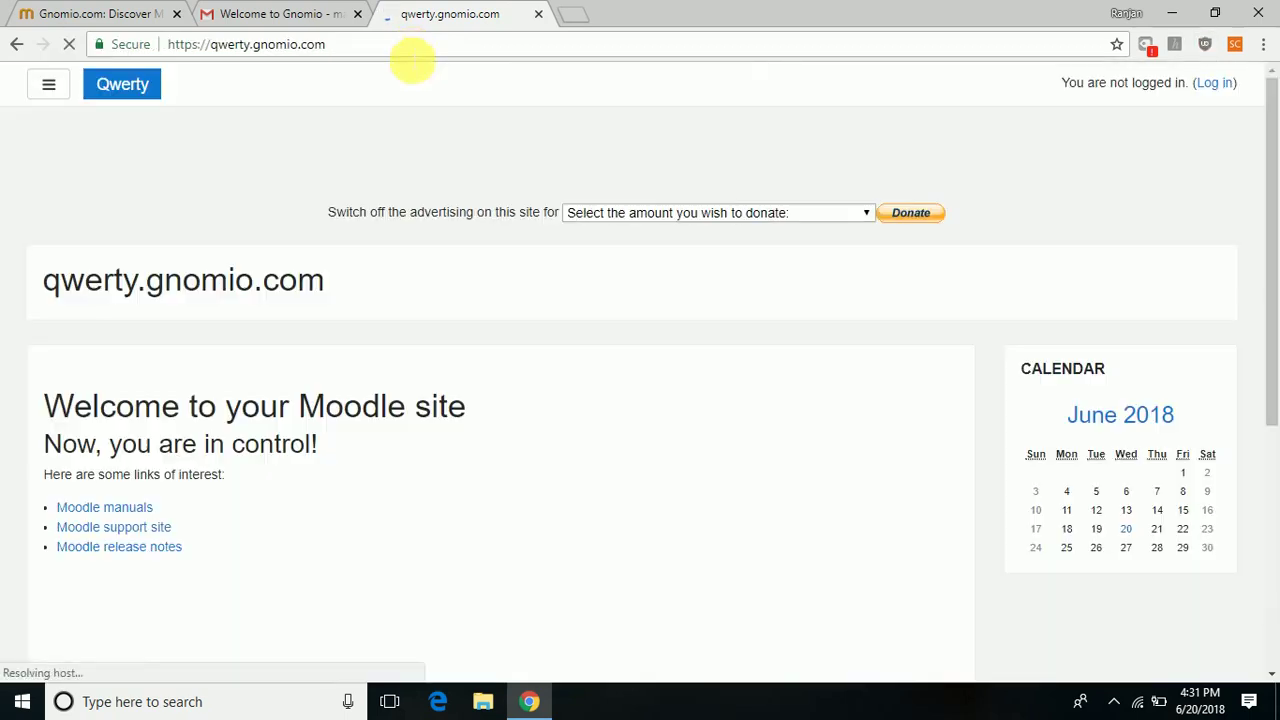
pyautogui.click(1216, 85)
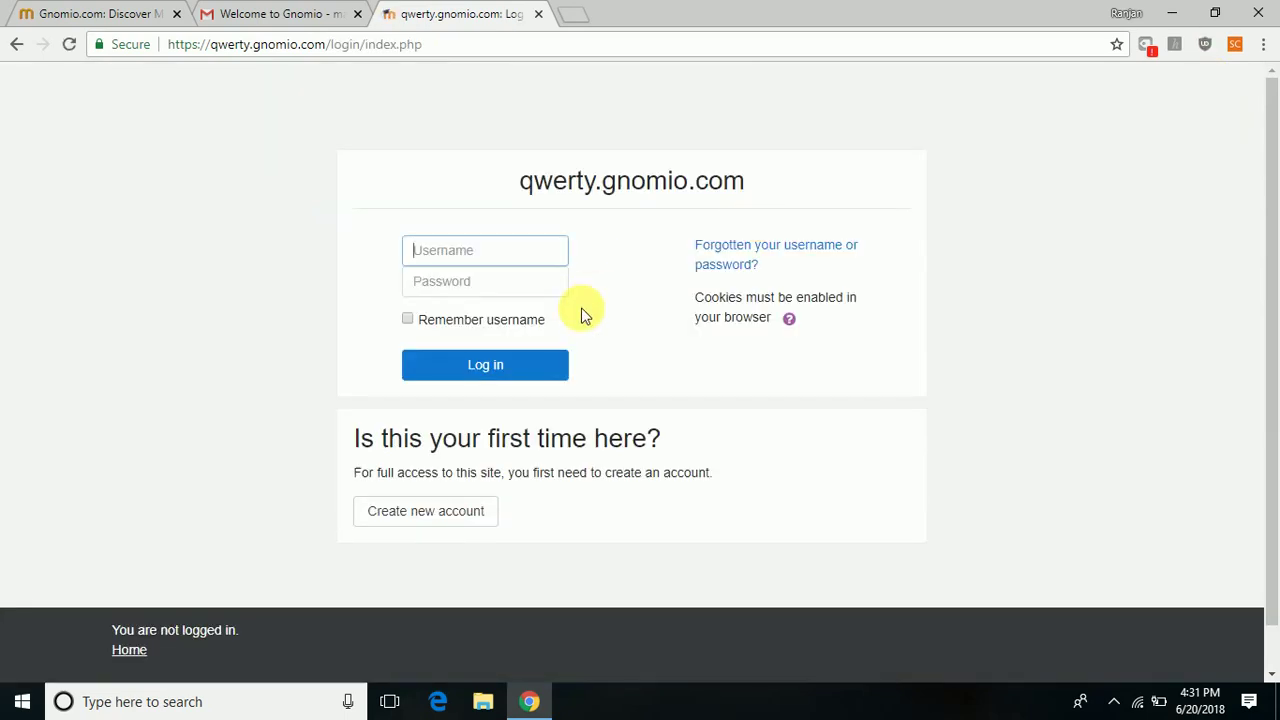
pyautogui.click(500, 262)
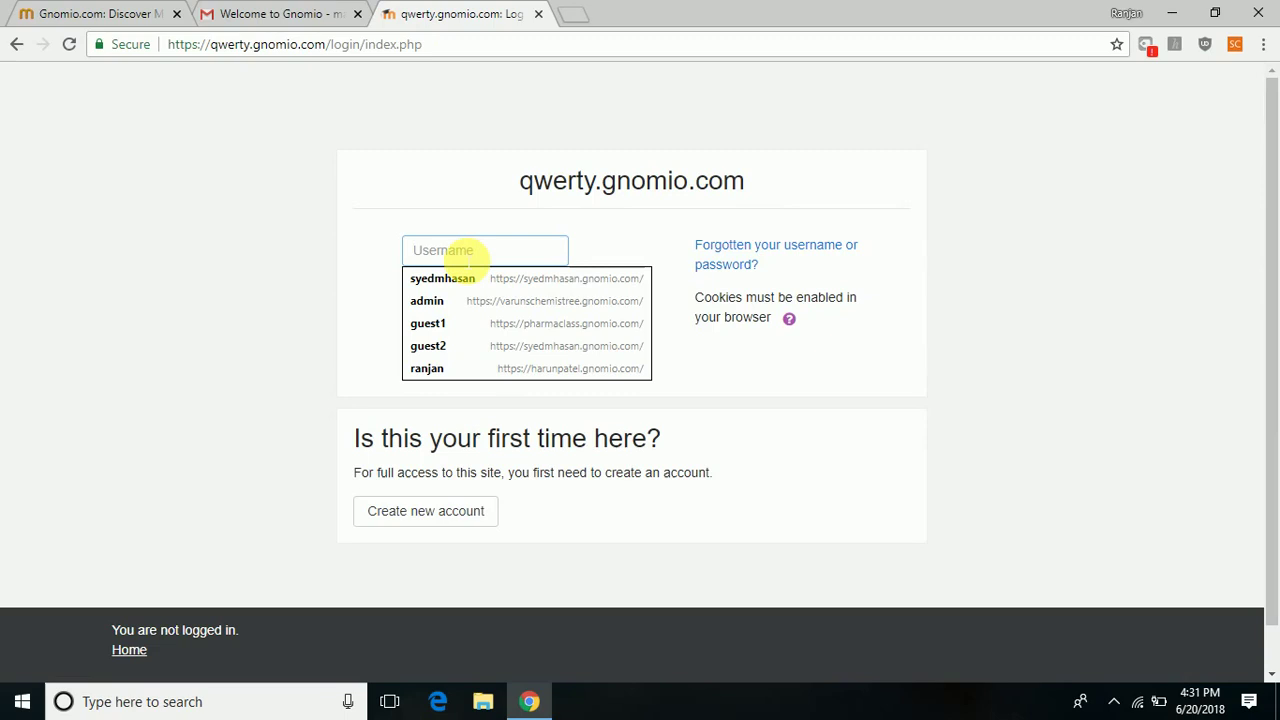
pyautogui.write('admin')
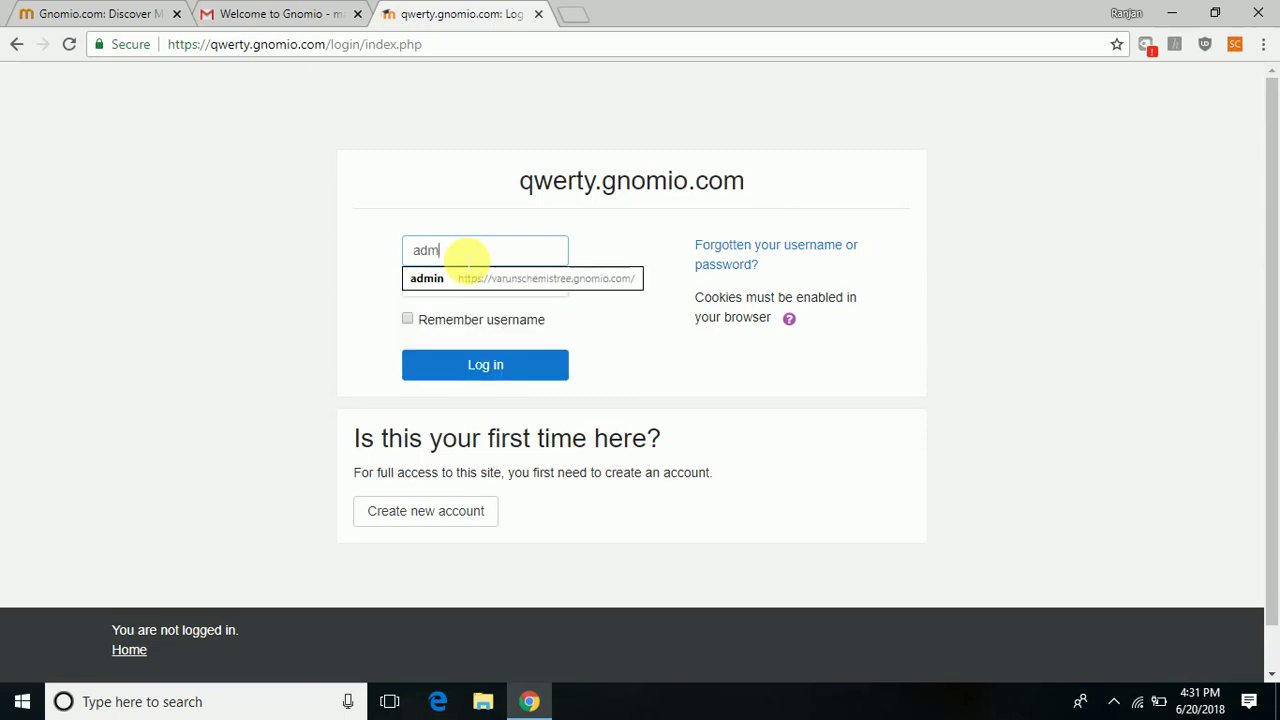
pyautogui.click(213, 157)
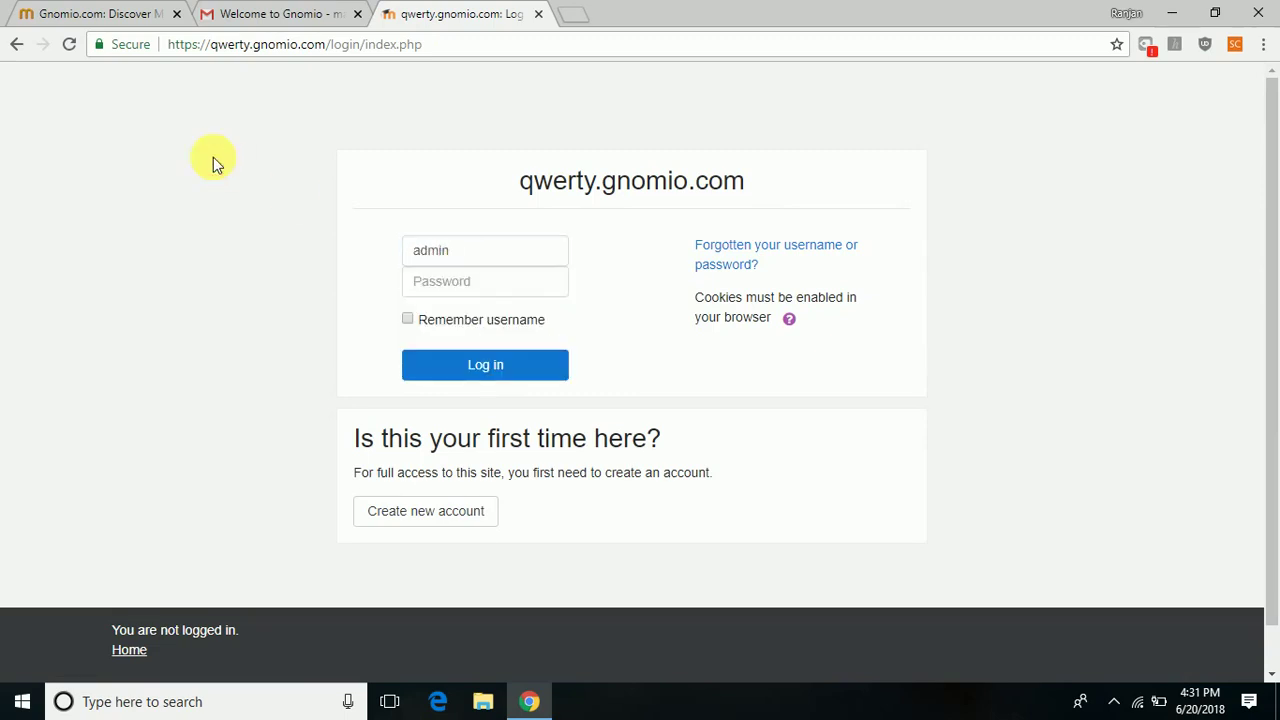
# Select the admin password in Gmail's Welcome to Gnomio e-mail.
pyautogui.click(463, 277)
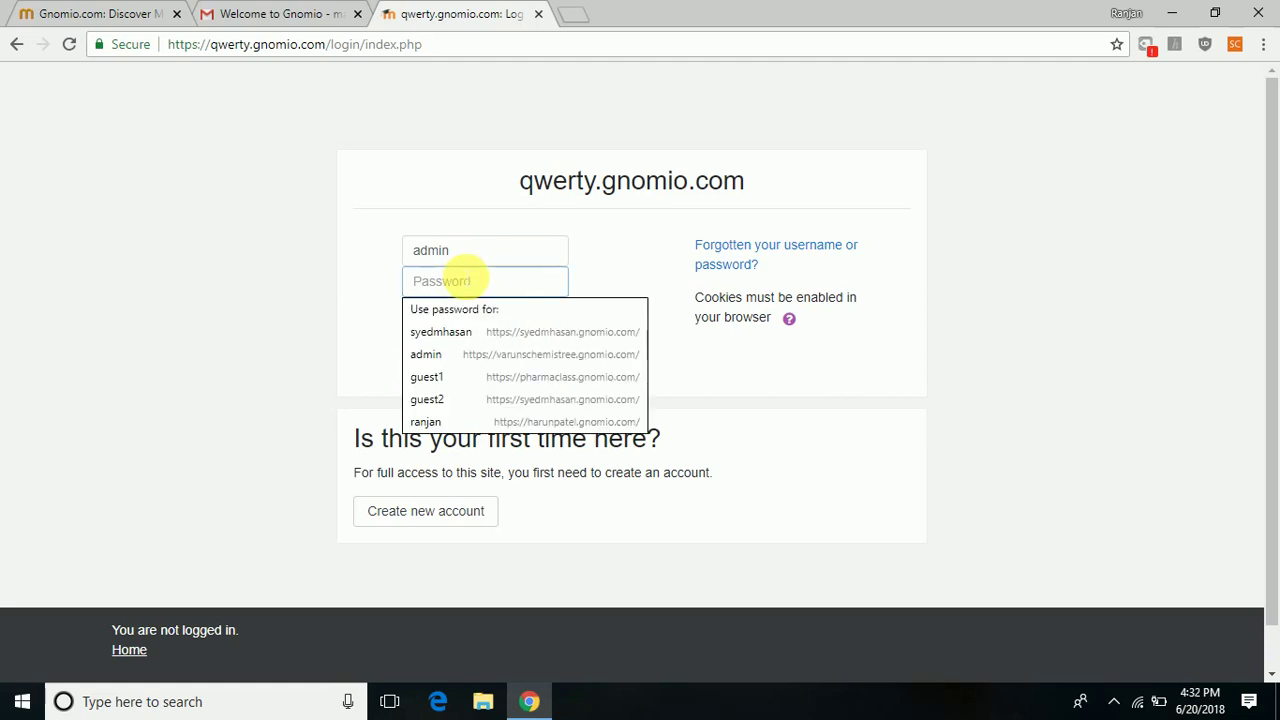
pyautogui.click(229, 17)
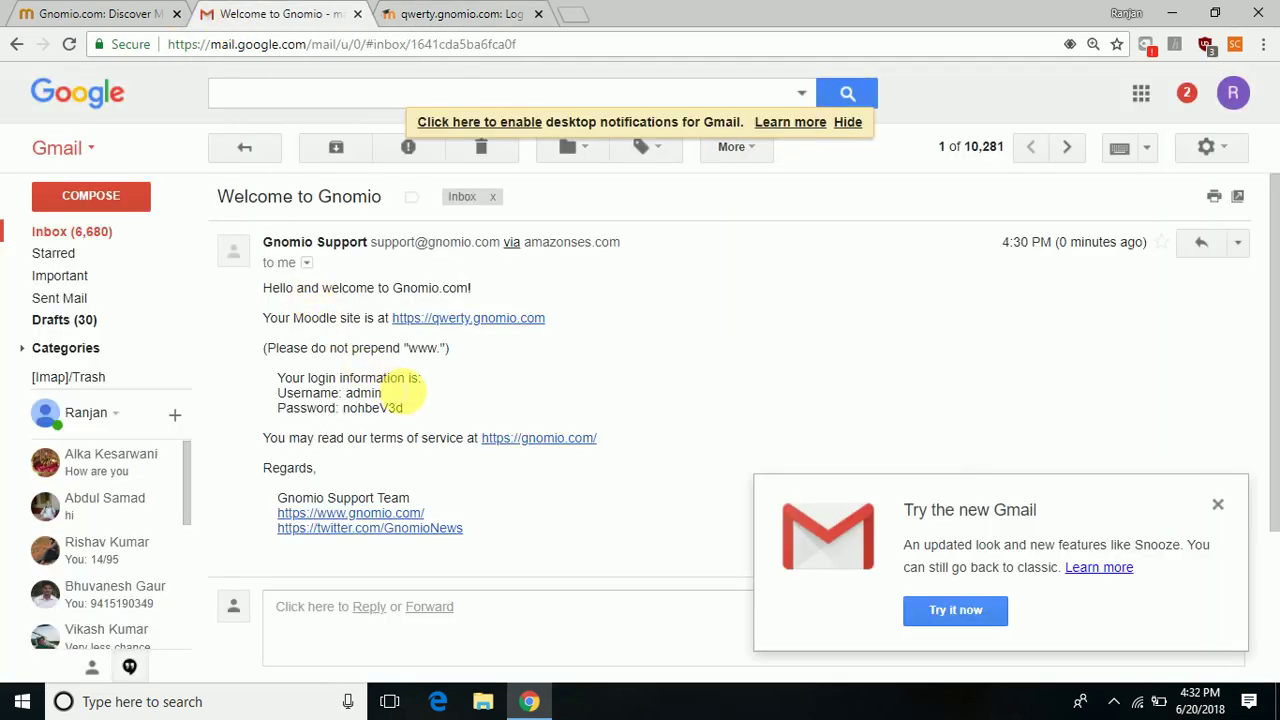
pyautogui.press('XF86AudioRaiseVolume')
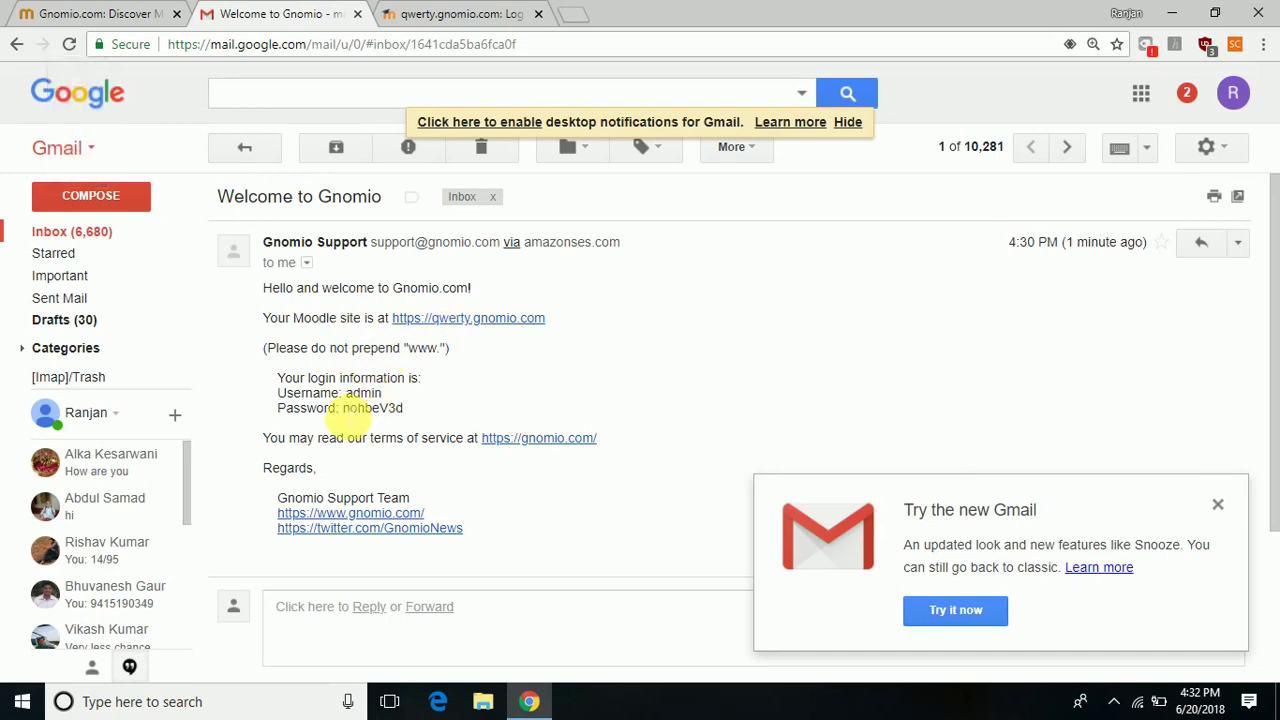
pyautogui.moveTo(341, 409); pyautogui.dragTo(402, 408)
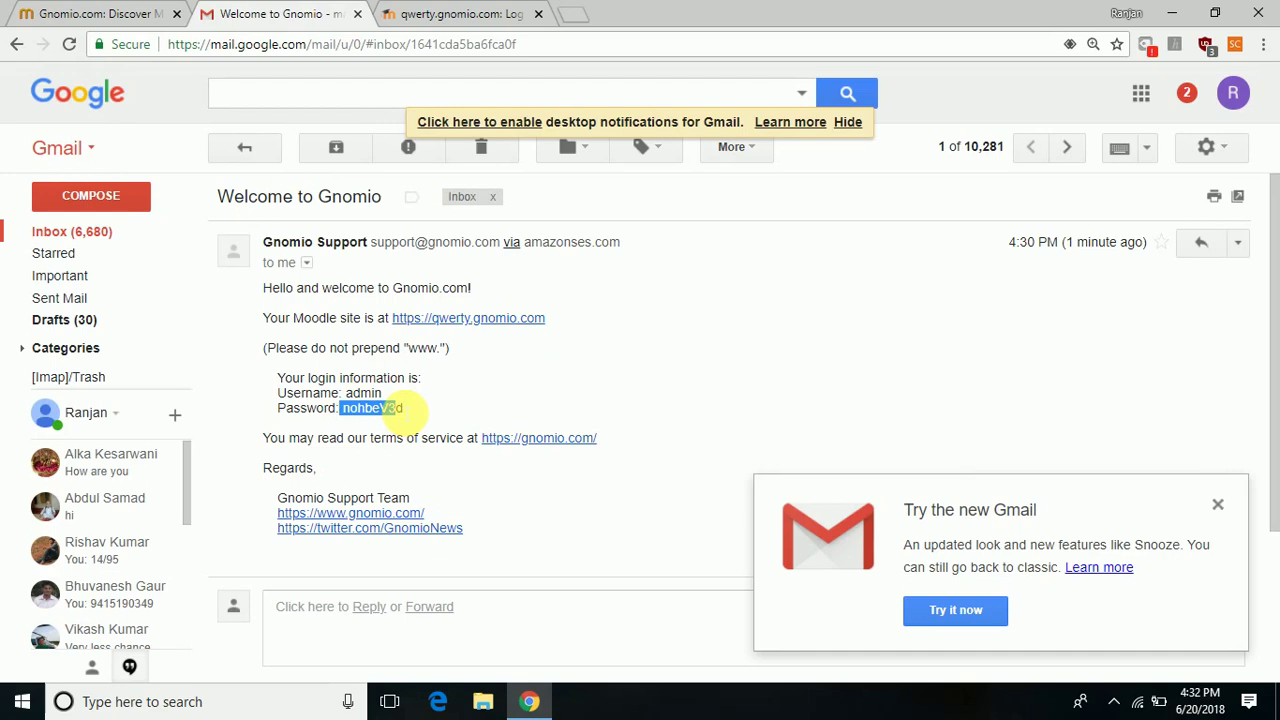
pyautogui.click(413, 411)
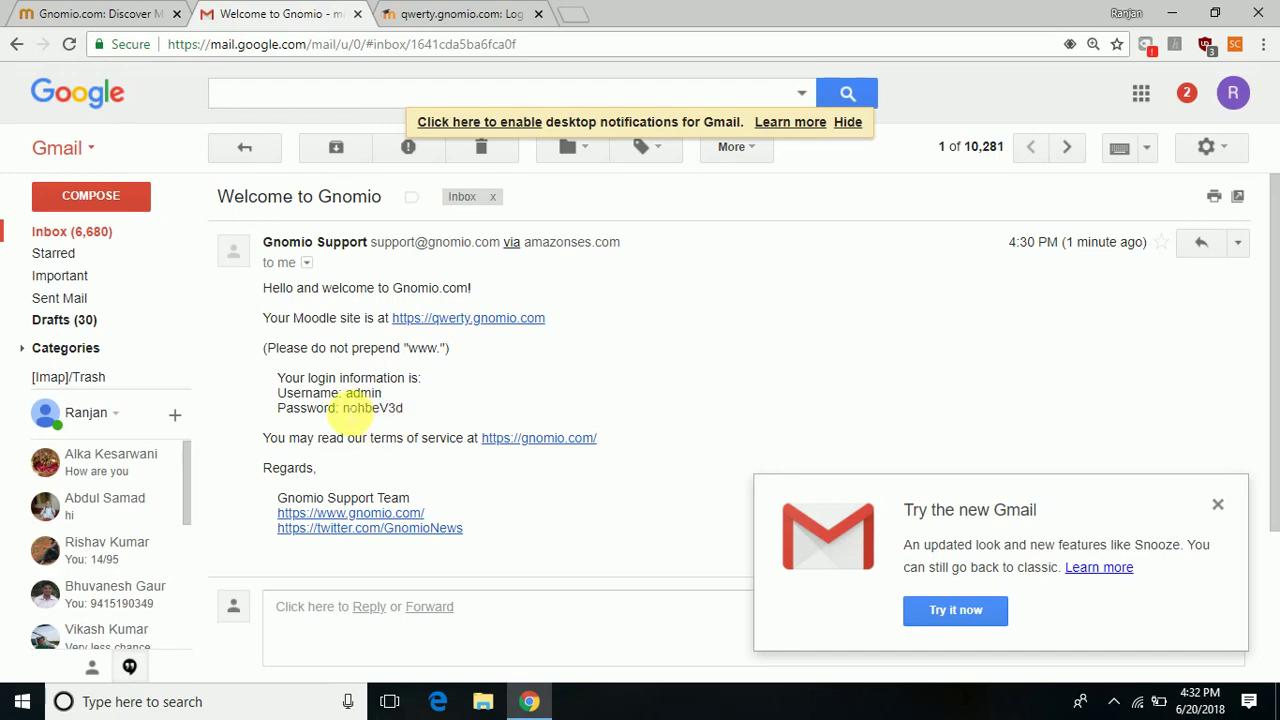
pyautogui.moveTo(344, 410); pyautogui.dragTo(406, 413)
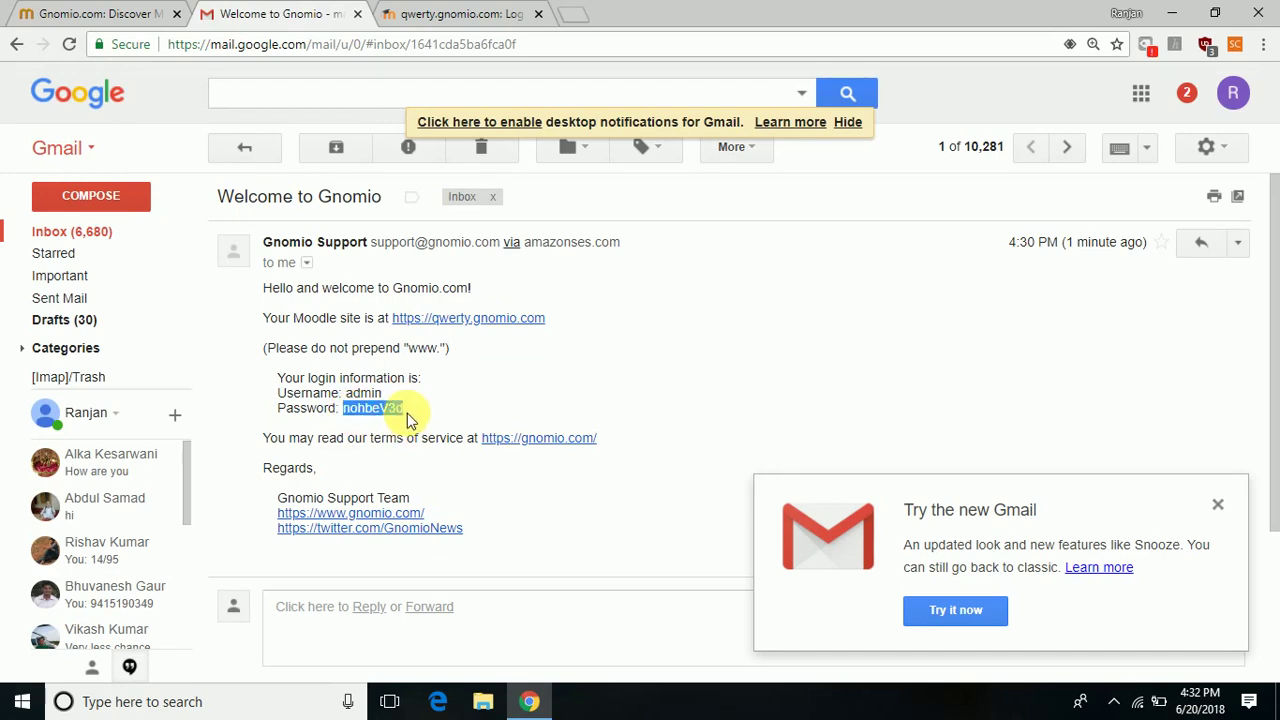
# Paste the copied password, tick Remember username and log in as admin.
pyautogui.click(472, 15)
pyautogui.click(508, 295)
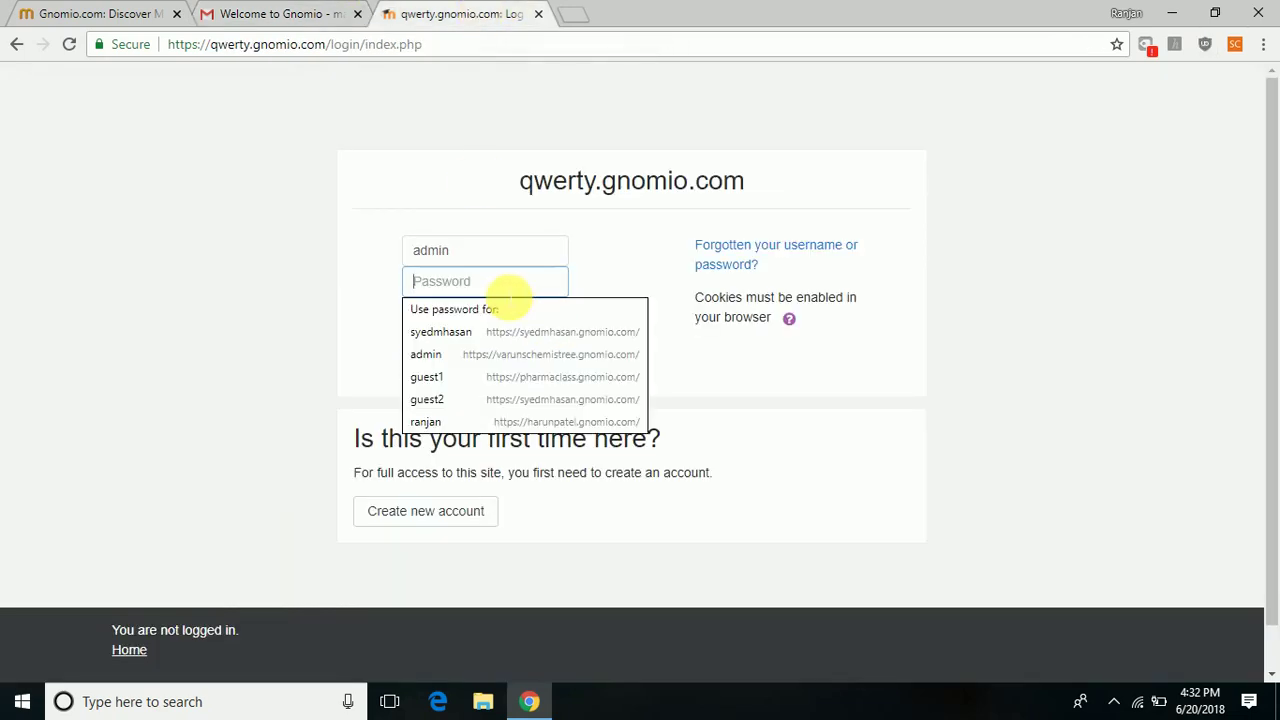
pyautogui.hotkey('ctrl', 'v')
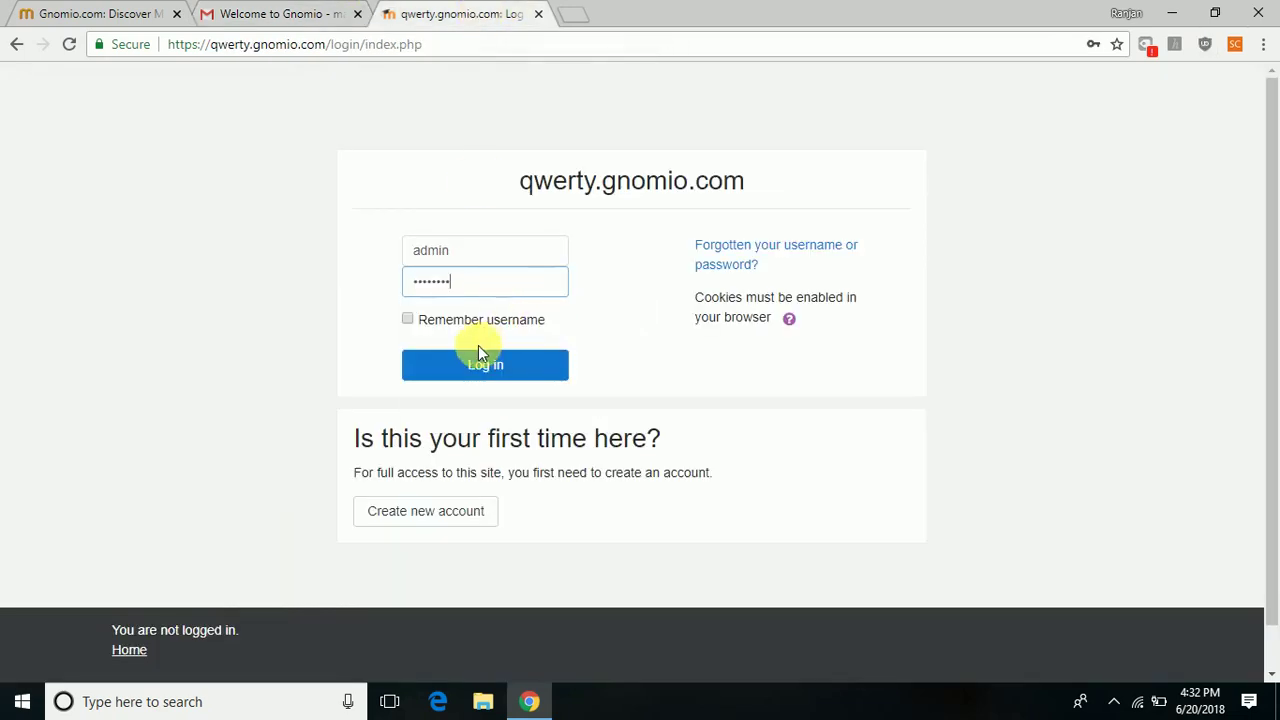
pyautogui.click(405, 318)
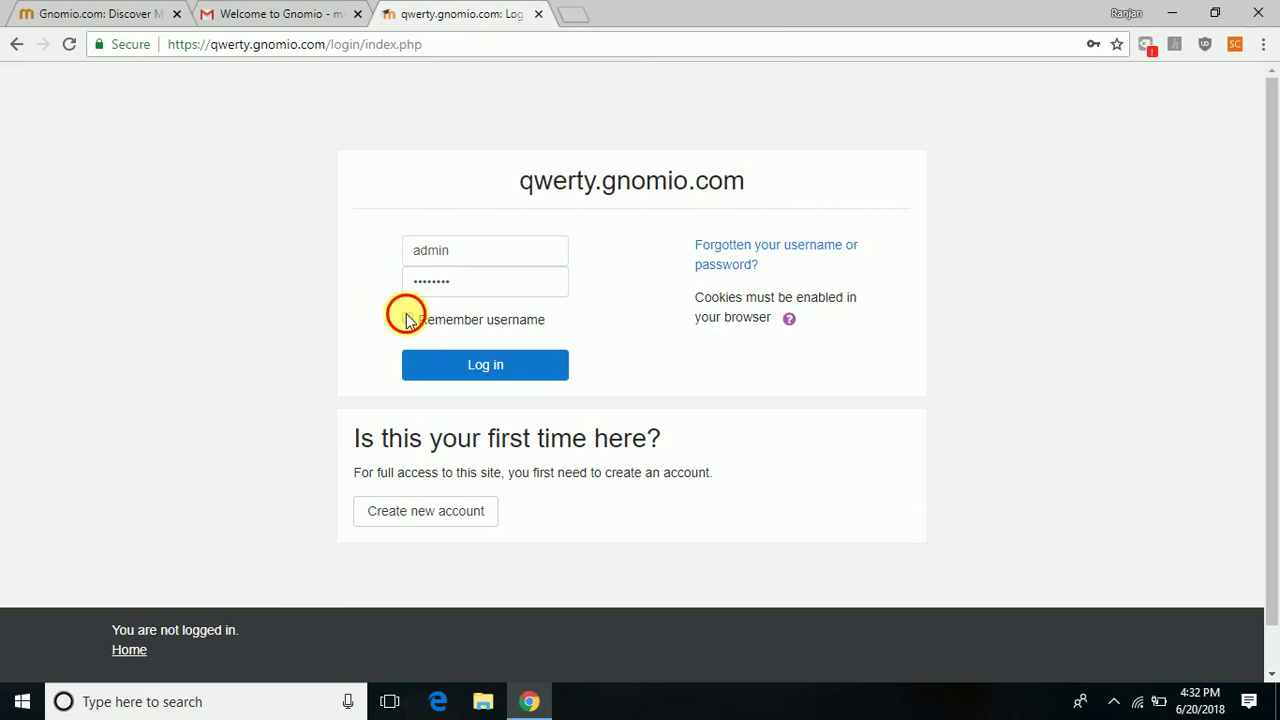
pyautogui.click(445, 366)
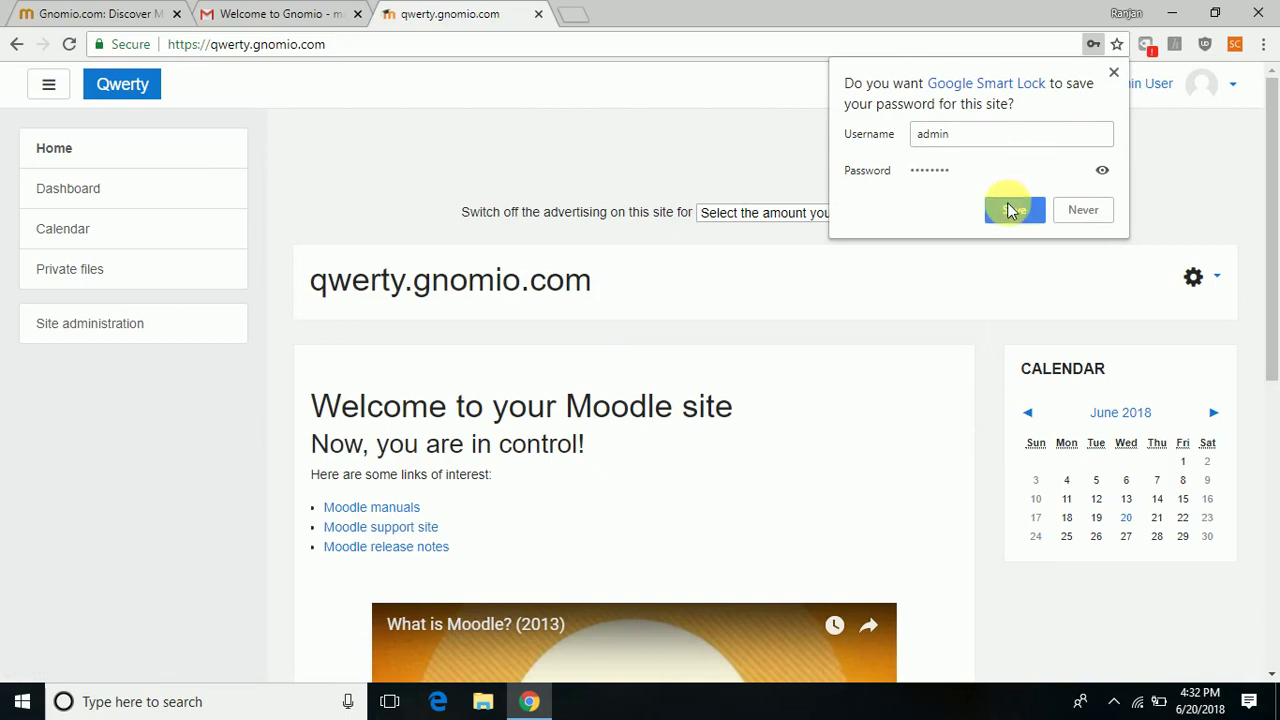
# Save the login in Chrome and switch the admin account's role to Course creator.
pyautogui.click(1010, 210)
pyautogui.click(1232, 86)
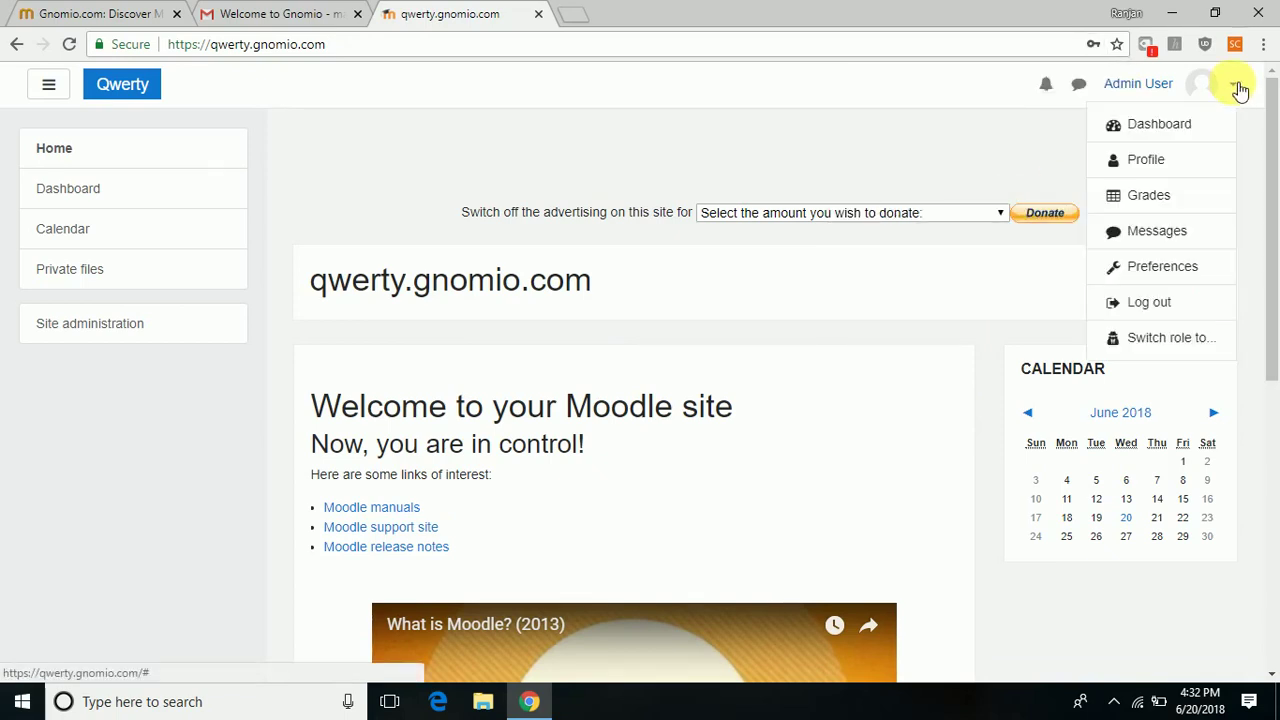
pyautogui.click(1152, 337)
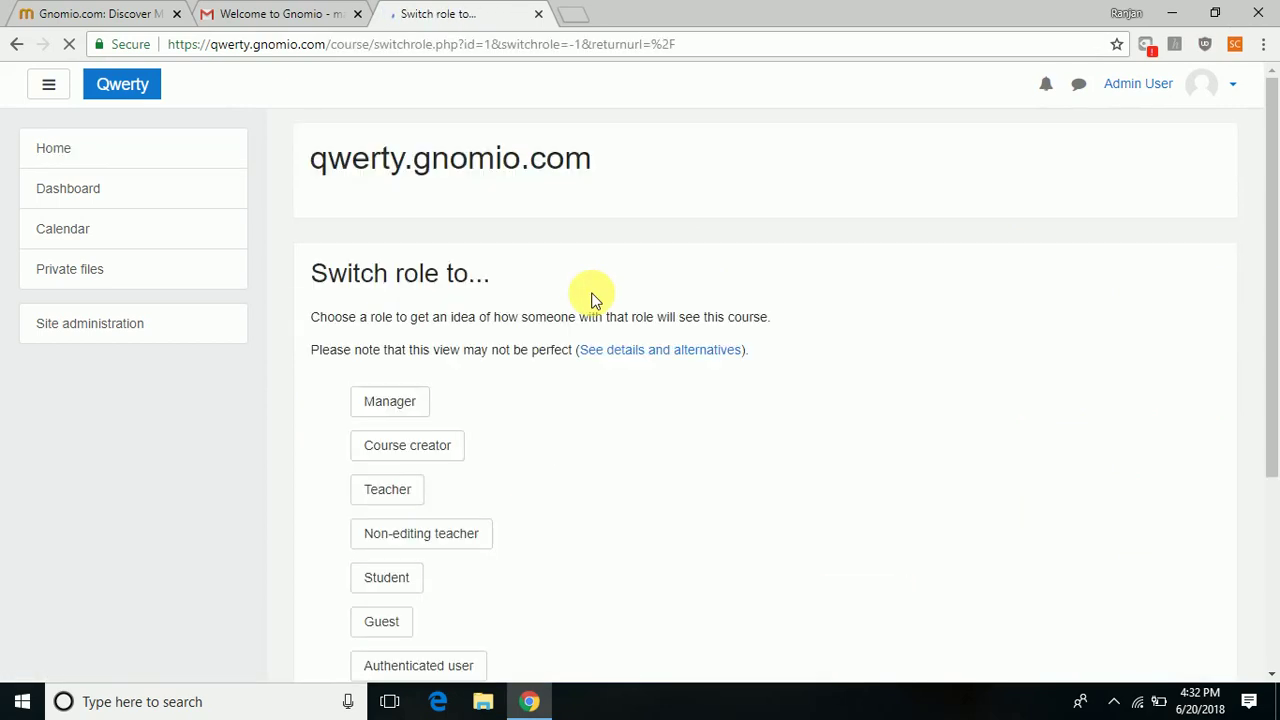
pyautogui.click(409, 447)
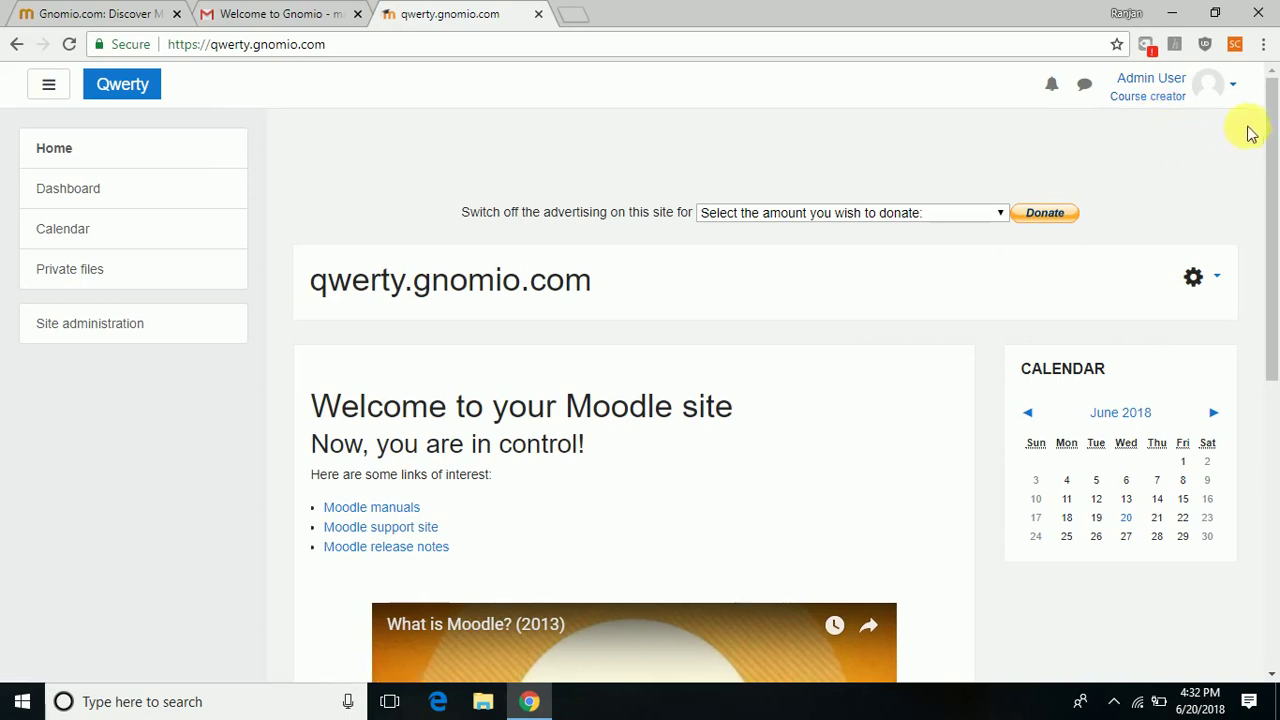
pyautogui.moveTo(1275, 131); pyautogui.dragTo(1266, 346)
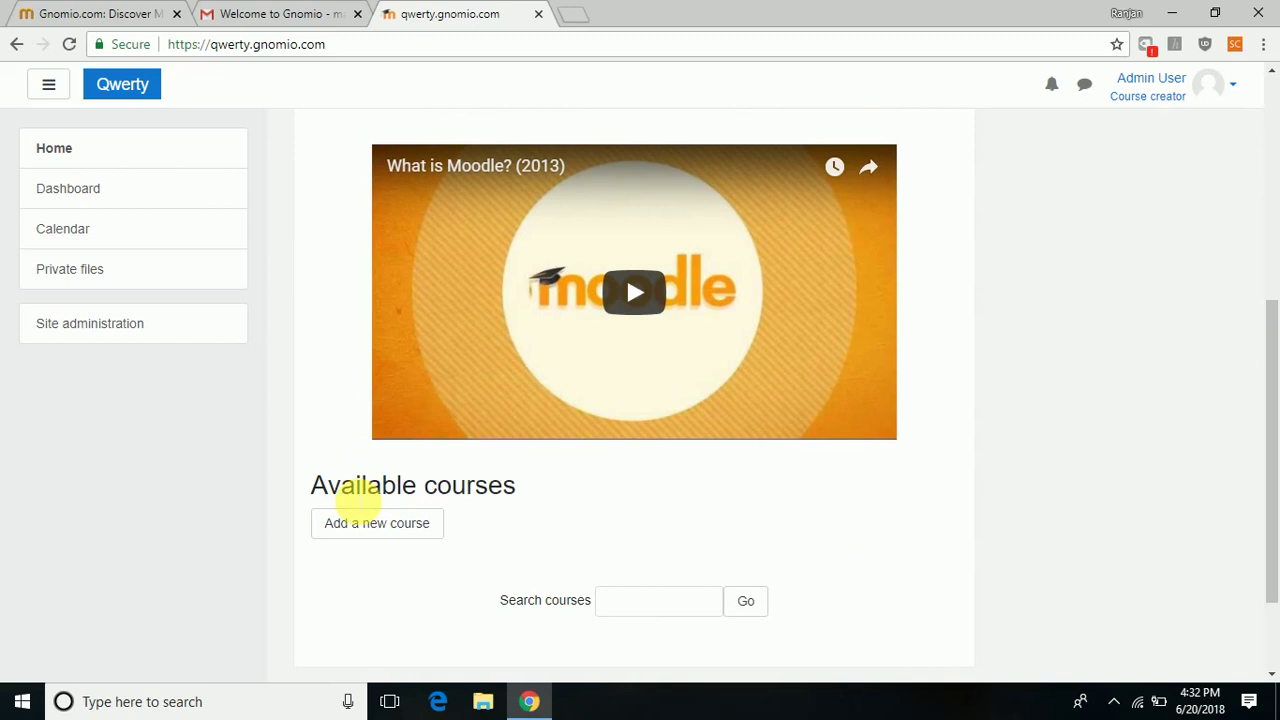
# Start a new course with full name 'chemistry' and short name 'chem12'.
pyautogui.click(366, 526)
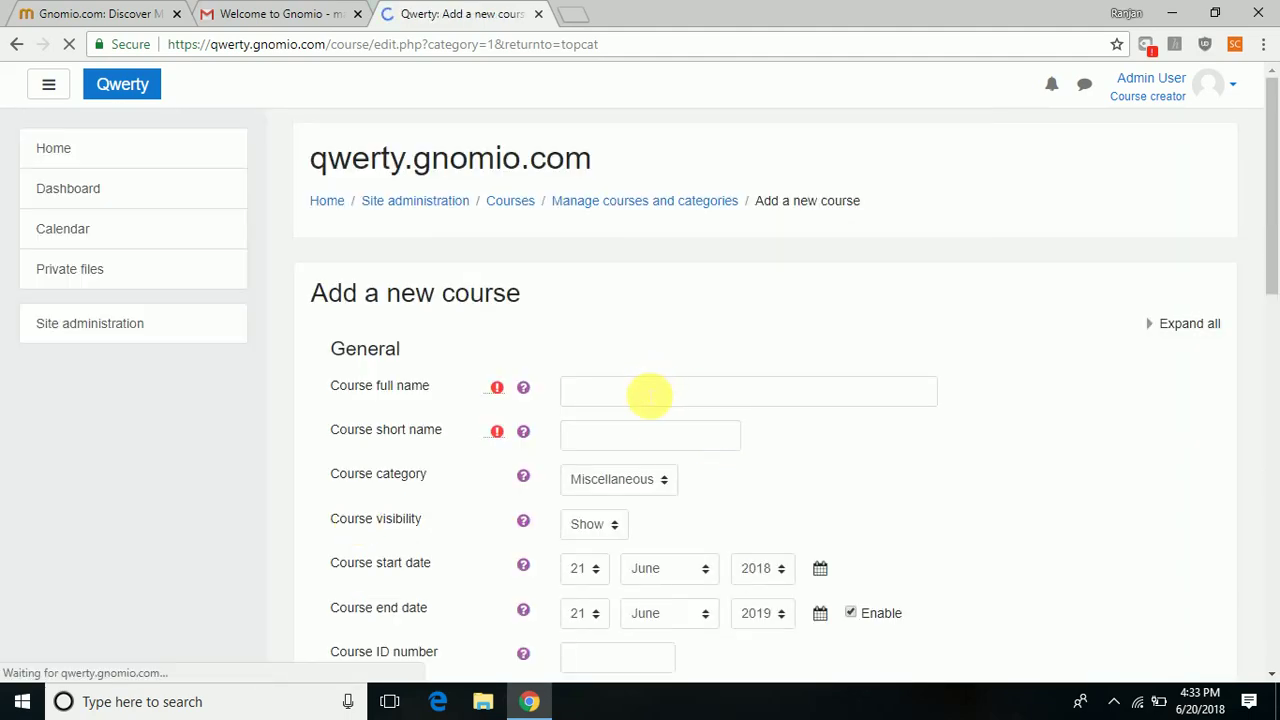
pyautogui.click(623, 397)
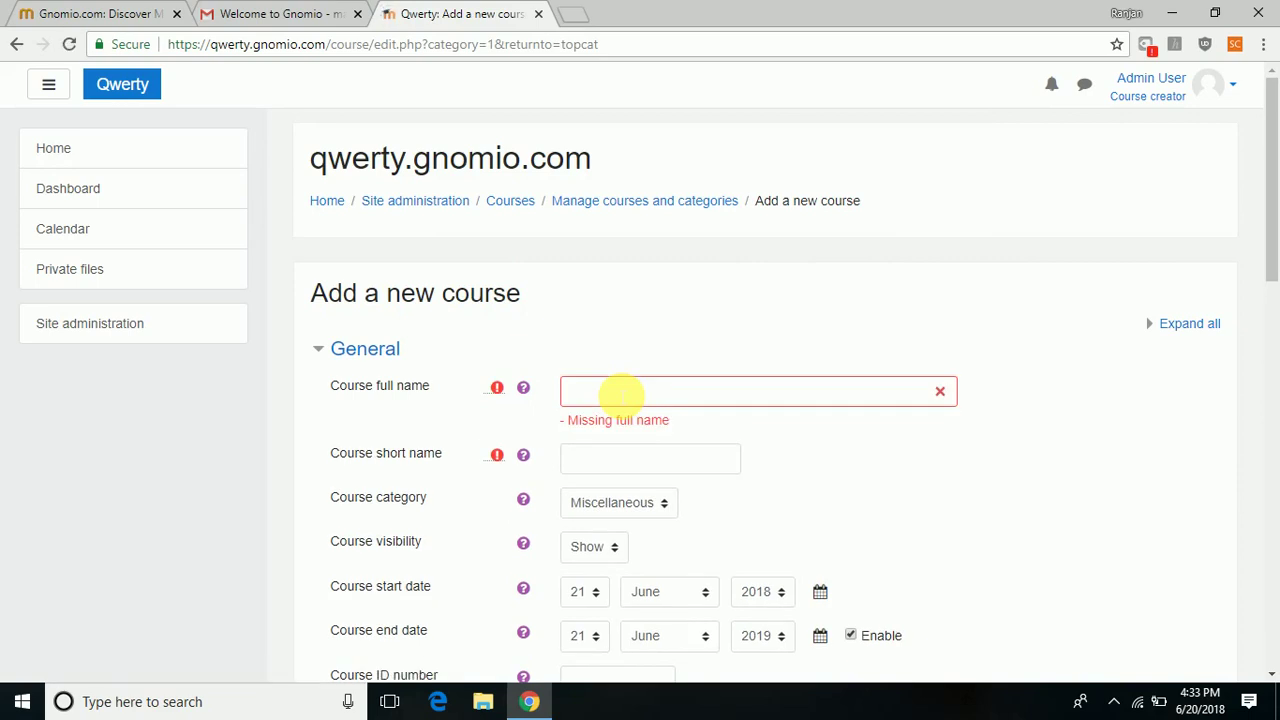
pyautogui.click(621, 394)
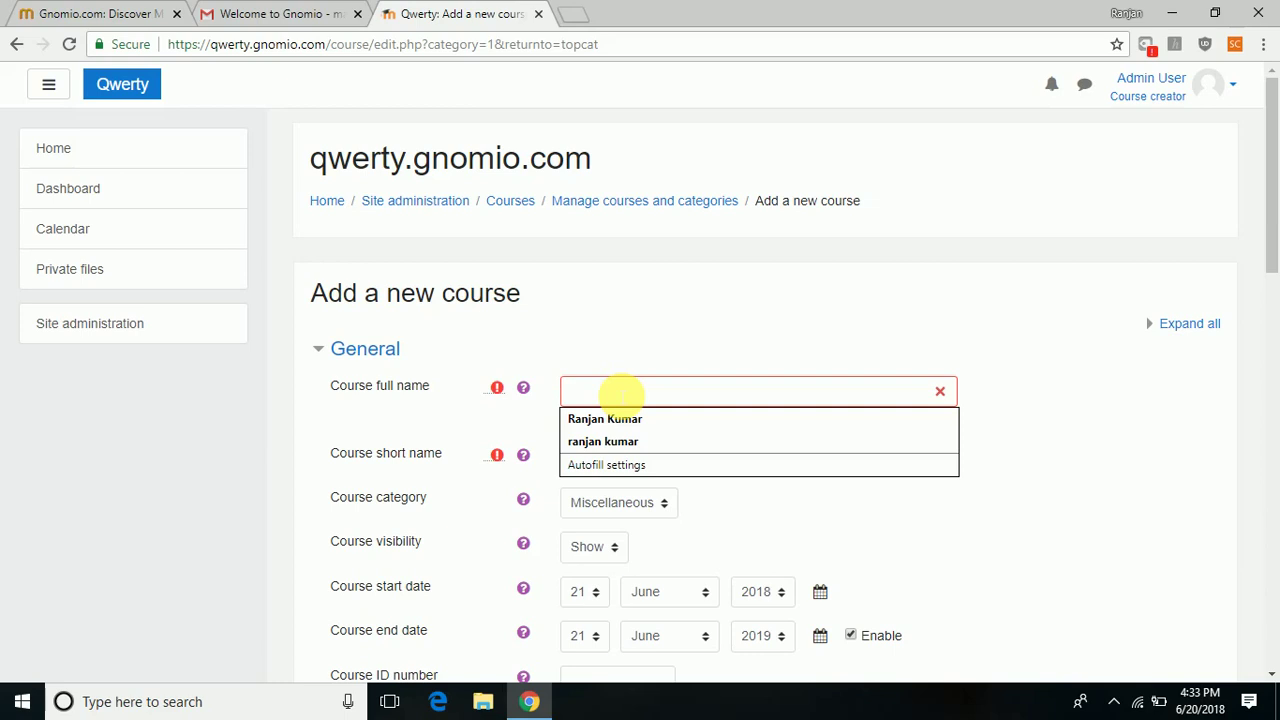
pyautogui.write('che')
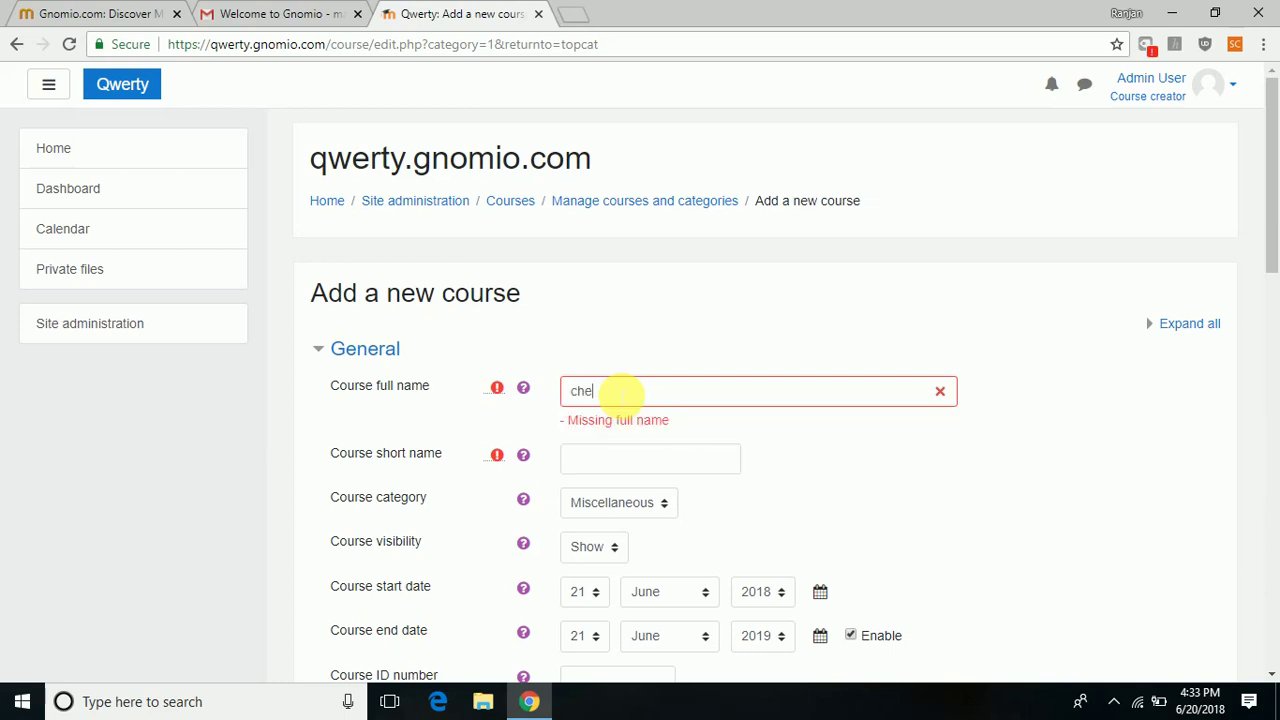
pyautogui.write('mistry')
pyautogui.click(601, 458)
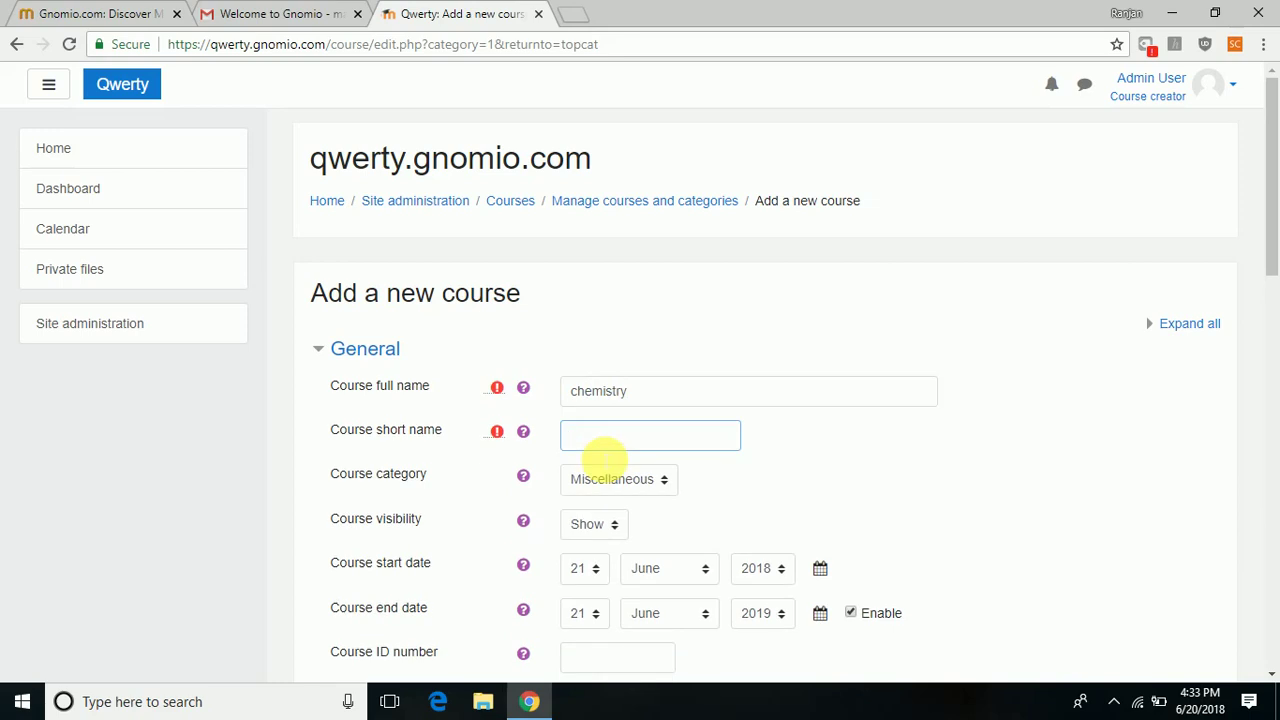
pyautogui.write('chem12')
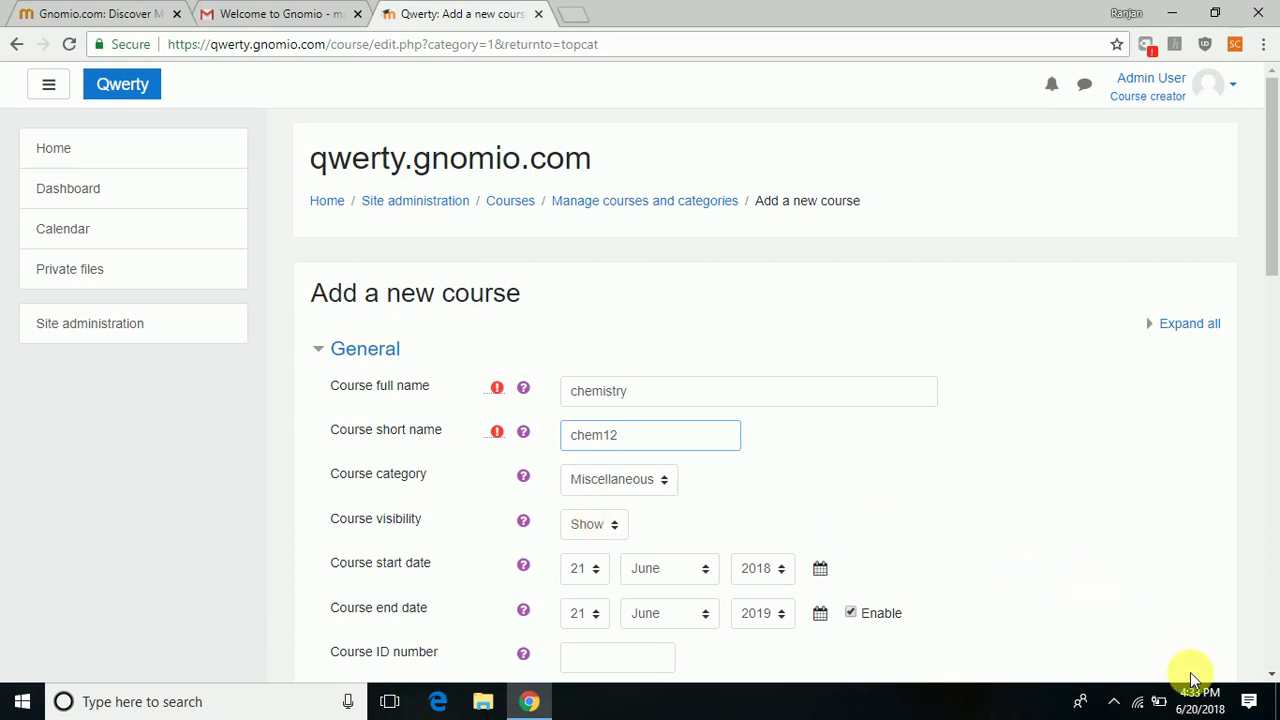
# Keep the course category as Miscellaneous and set the course ID number to 1234.
pyautogui.scroll(-3, 1270, 675)
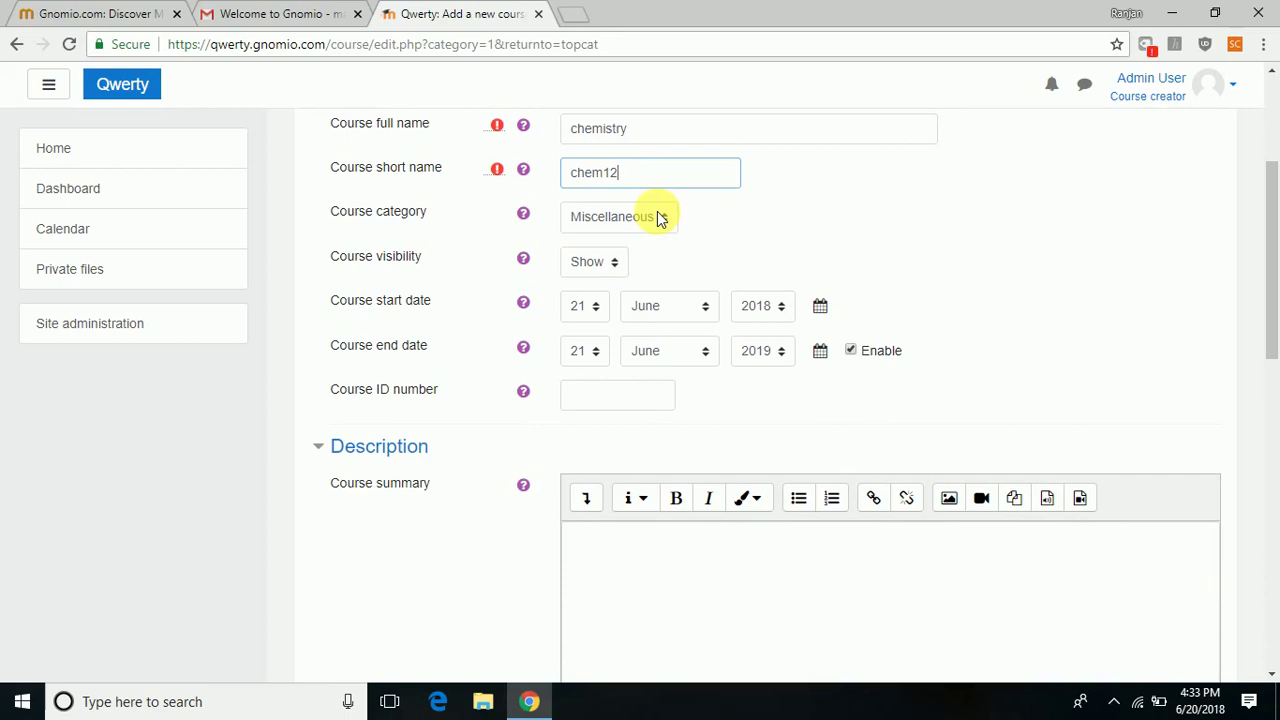
pyautogui.click(660, 218)
pyautogui.click(660, 218)
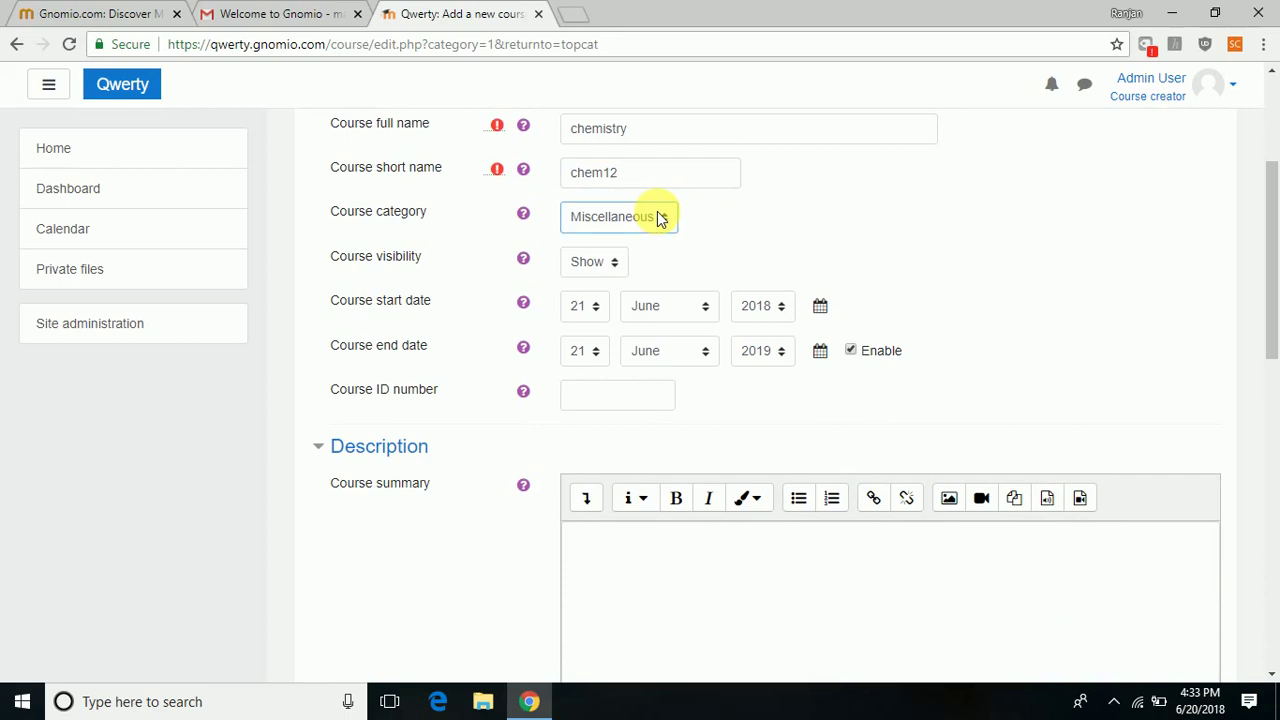
pyautogui.click(652, 264)
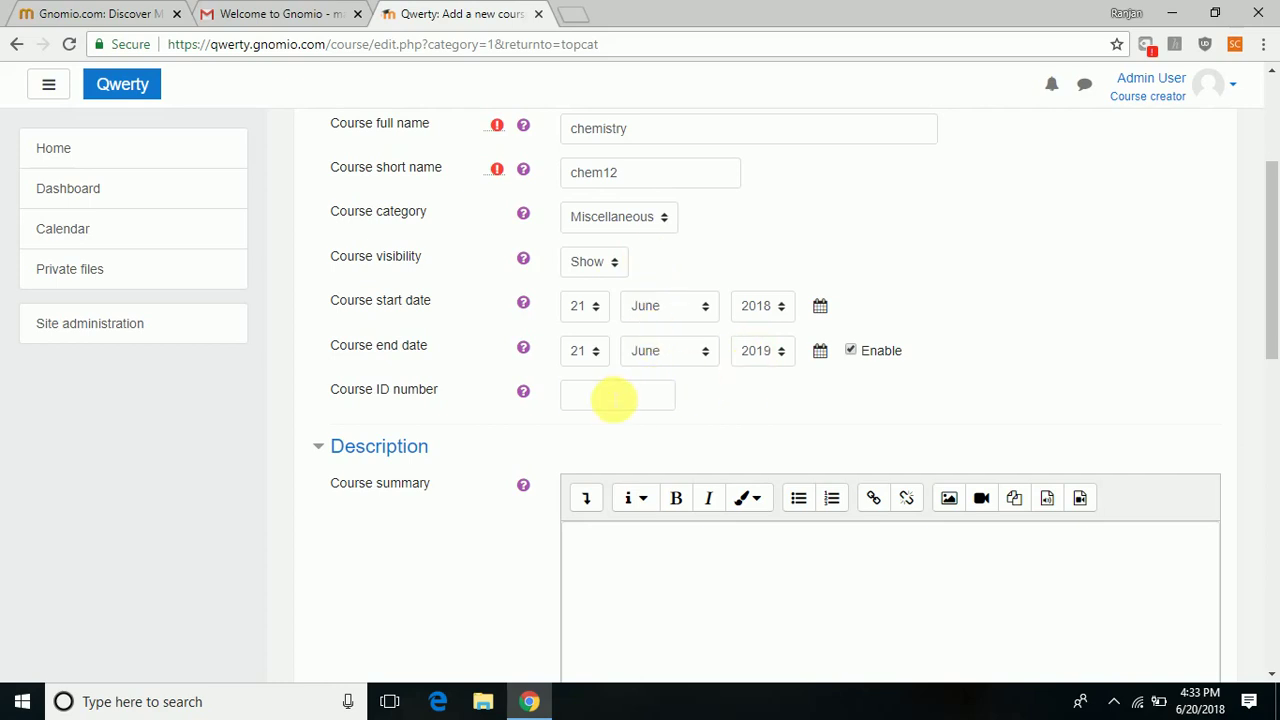
pyautogui.click(613, 400)
pyautogui.write('1234')
# Write the summary 'the course deals with basic chemistry', fixing typos along the way.
pyautogui.click(654, 594)
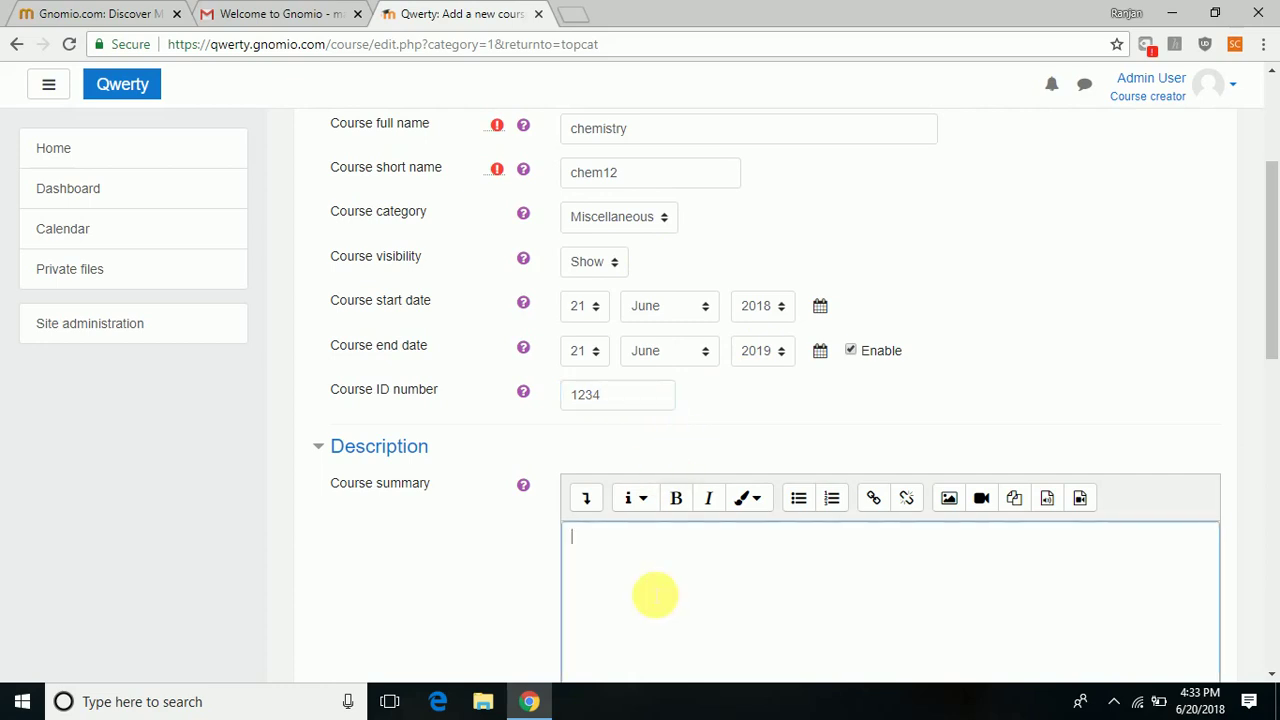
pyautogui.write('thecouse')
pyautogui.click(590, 538)
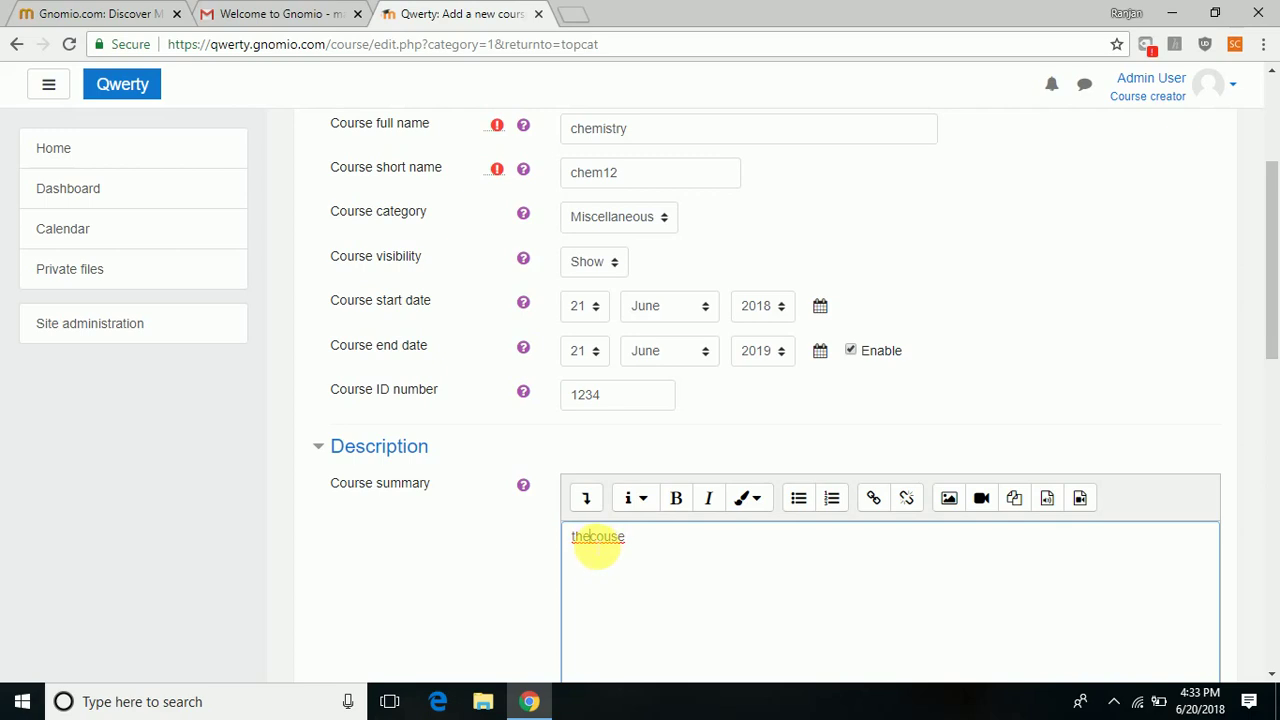
pyautogui.click(614, 540)
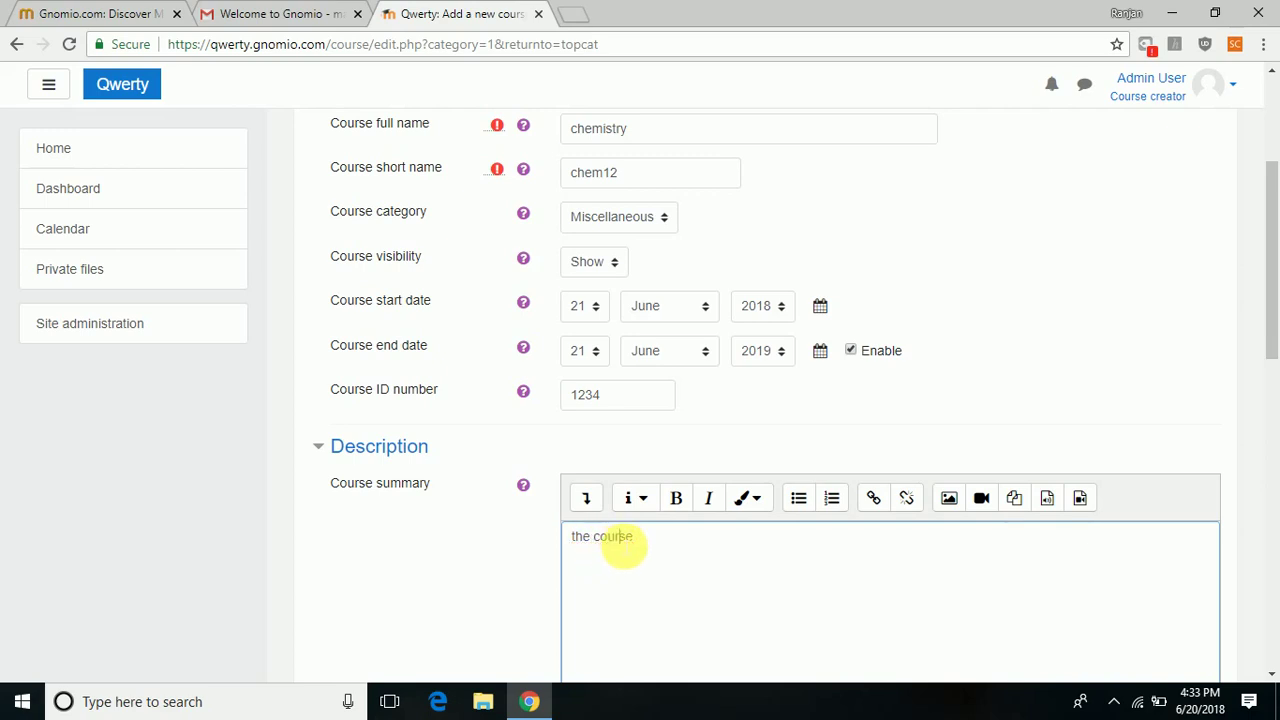
pyautogui.write('r')
pyautogui.click(651, 543)
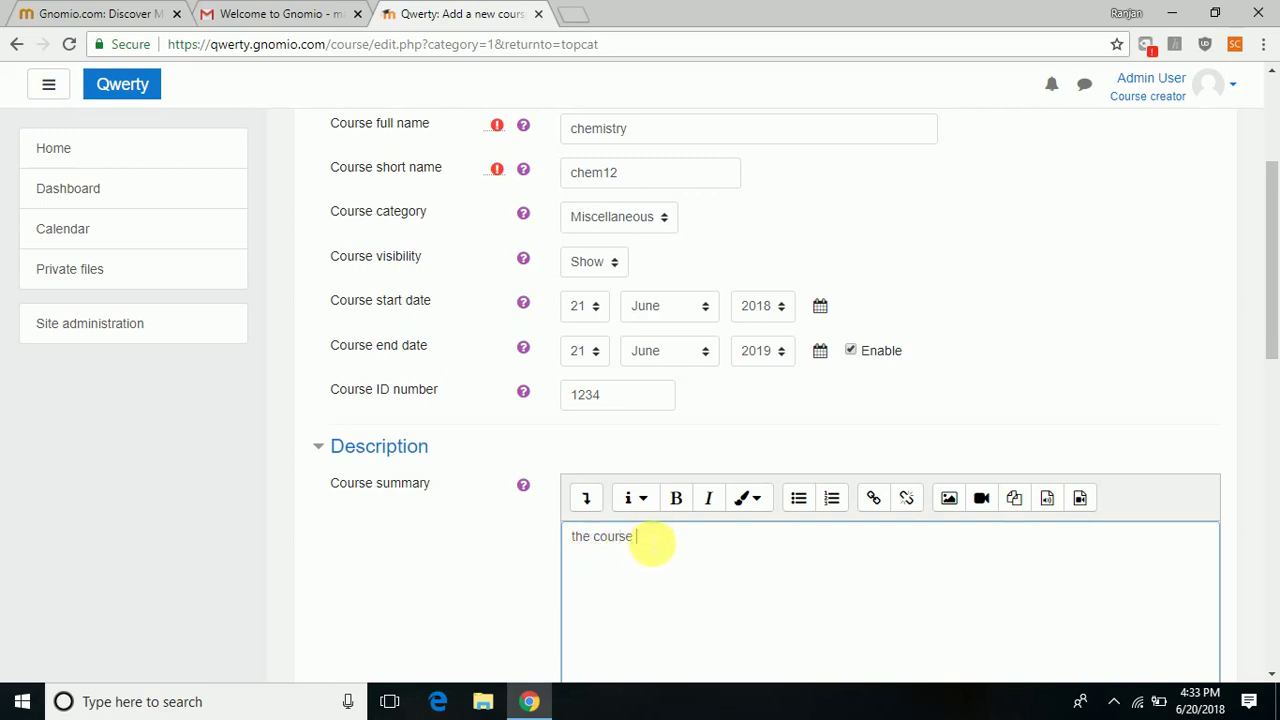
pyautogui.write('deals with basic chemistry')
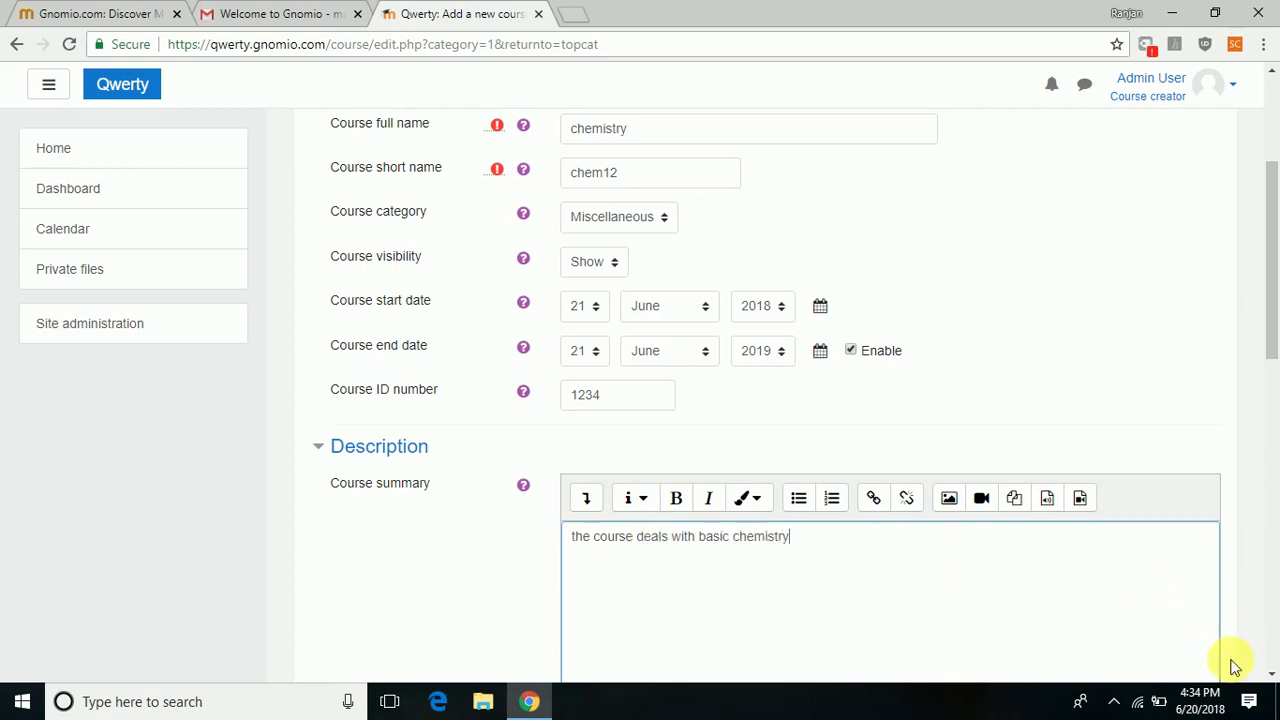
pyautogui.click(1272, 675)
# Expand Course format and keep Topics format with 4 sections shown on one page.
pyautogui.scroll(-6, 1272, 678)
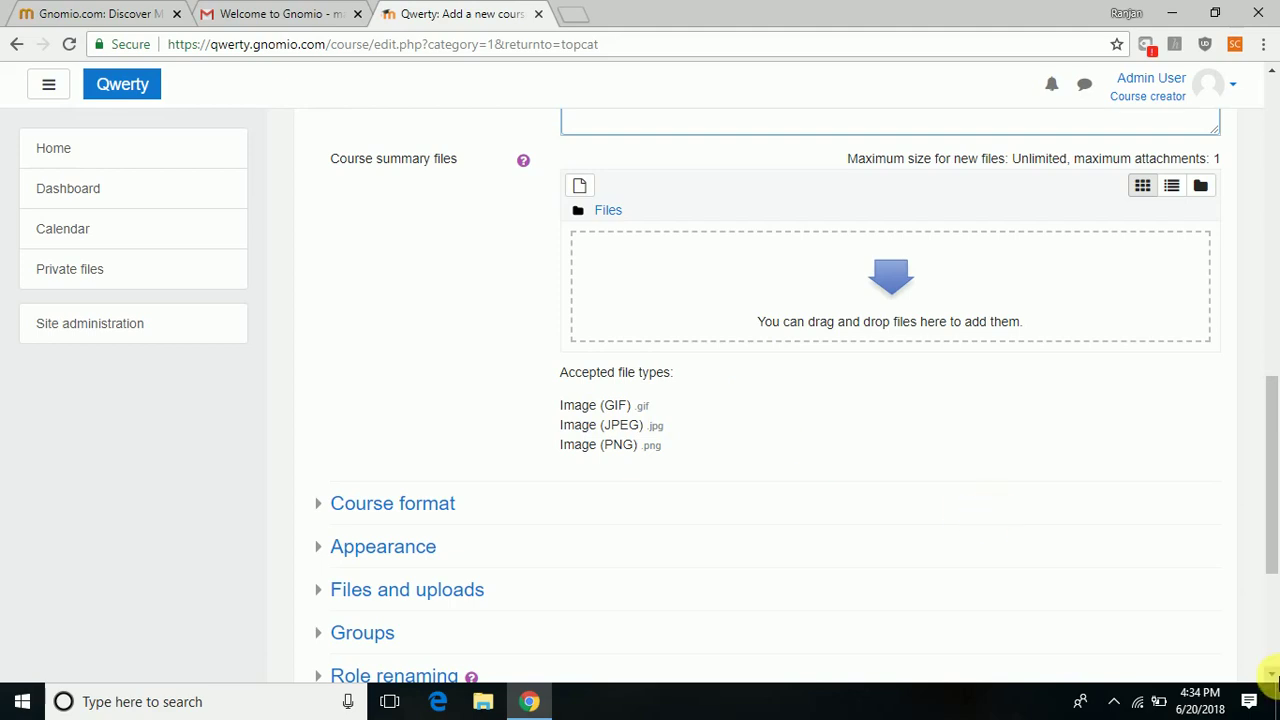
pyautogui.click(1272, 678)
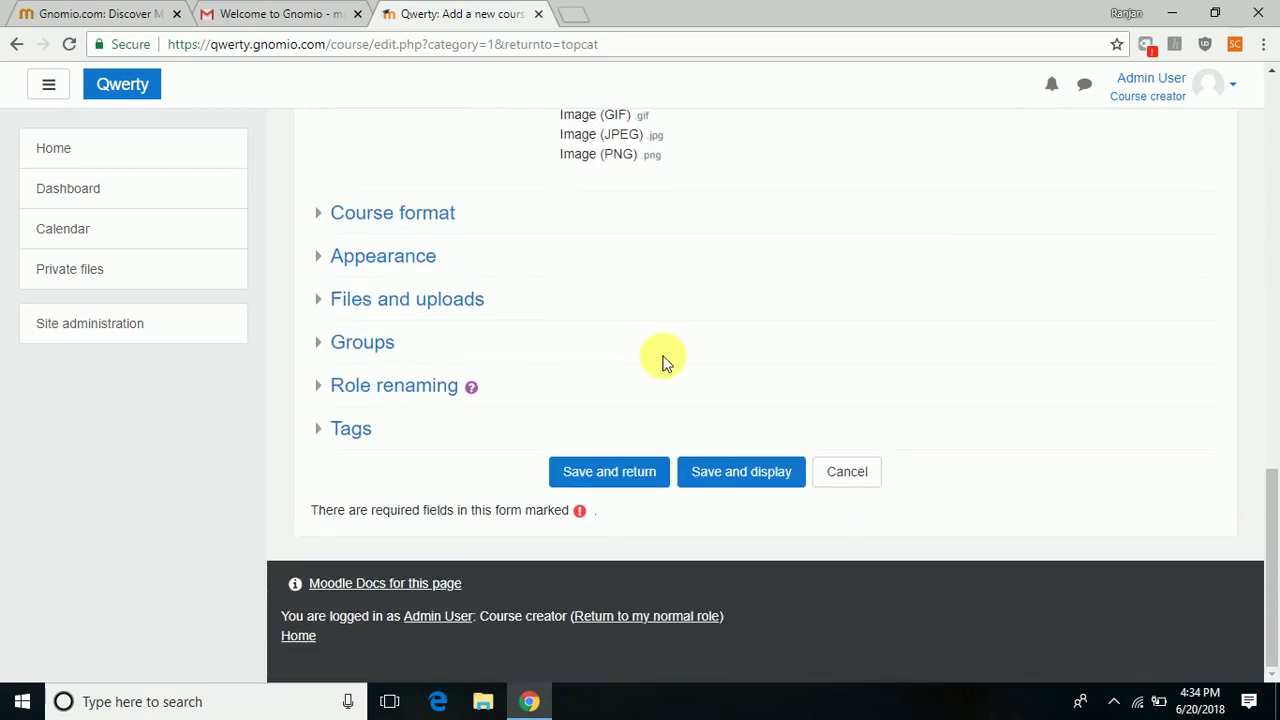
pyautogui.click(398, 222)
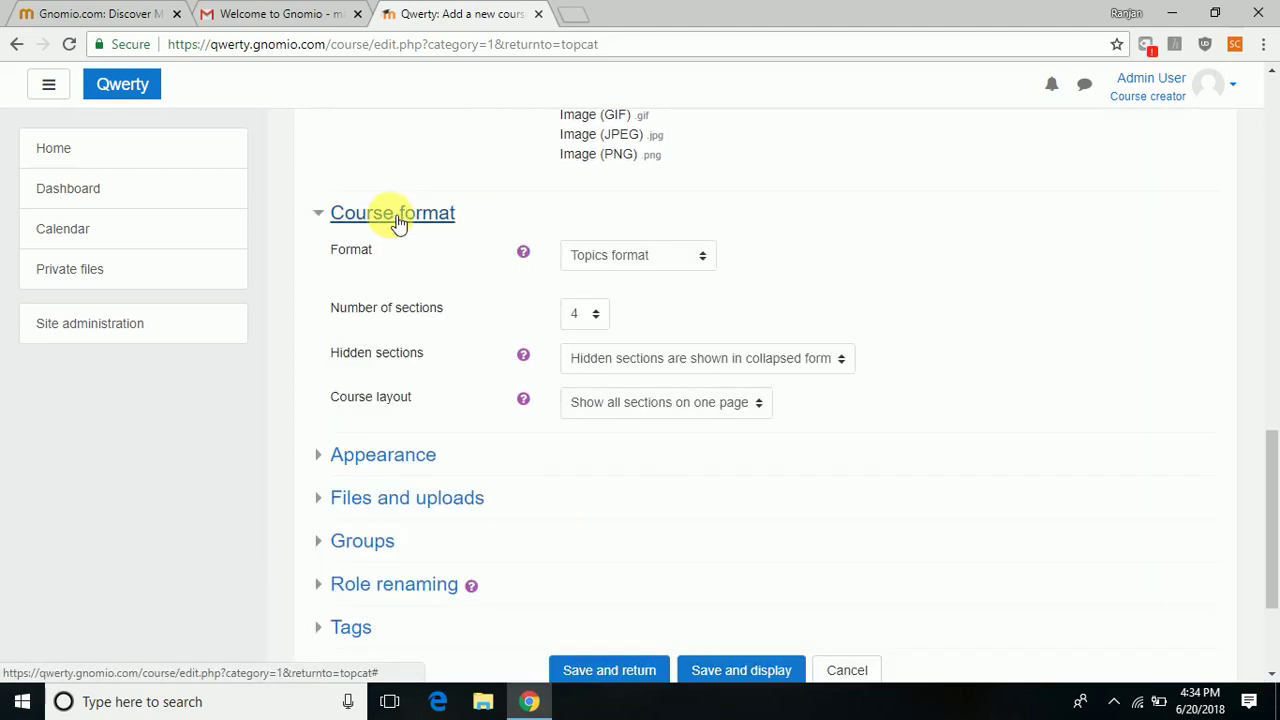
pyautogui.click(703, 260)
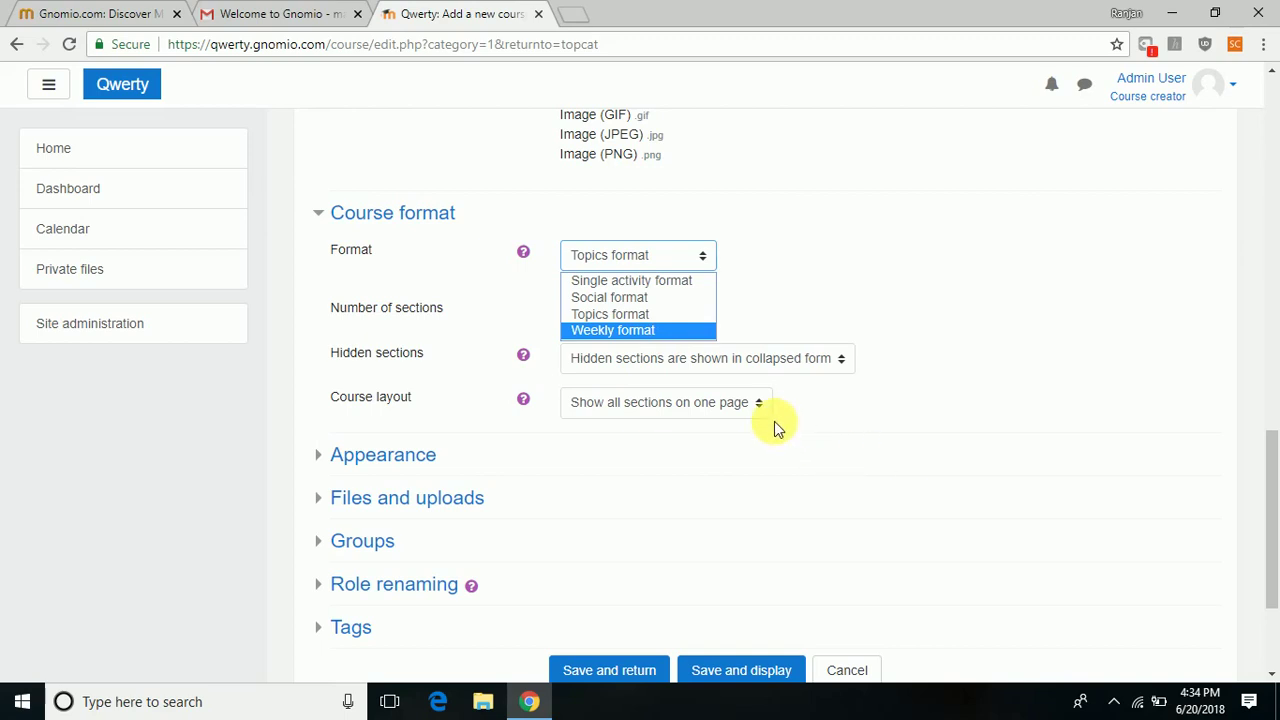
pyautogui.click(747, 405)
pyautogui.click(747, 405)
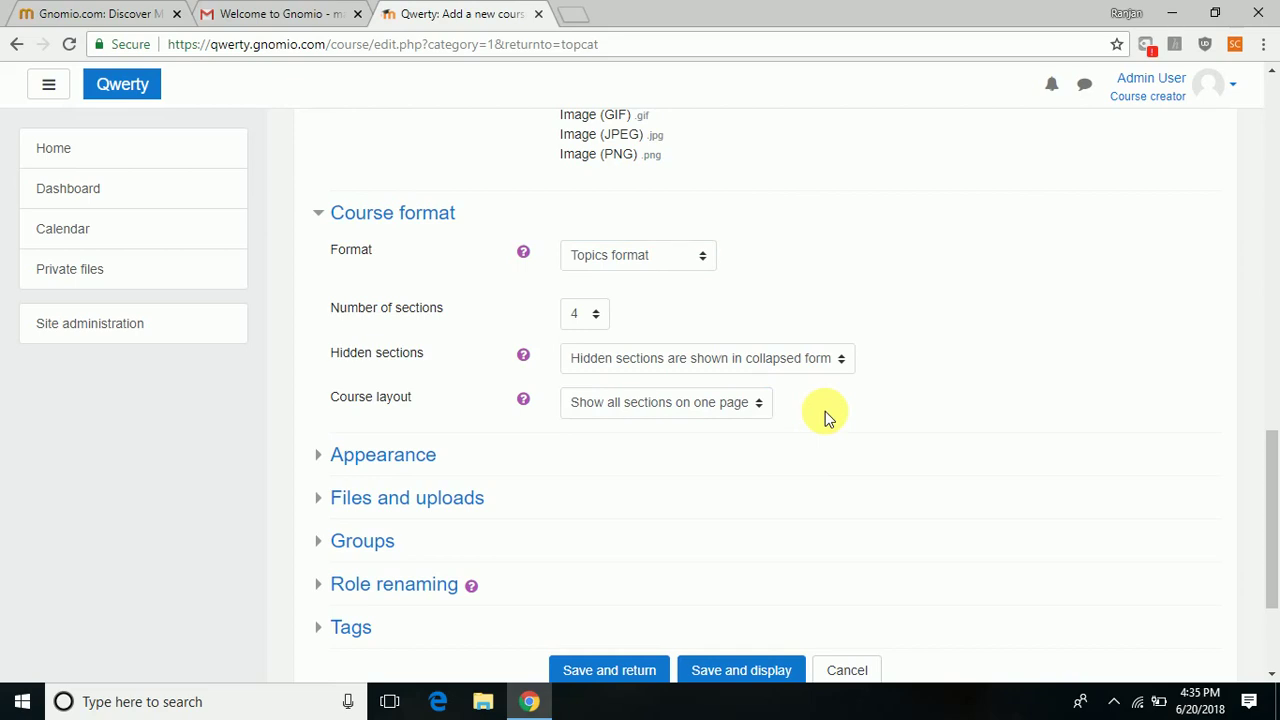
# Expand Appearance and file upload settings, leaving maximum upload size at 2MB.
pyautogui.click(428, 462)
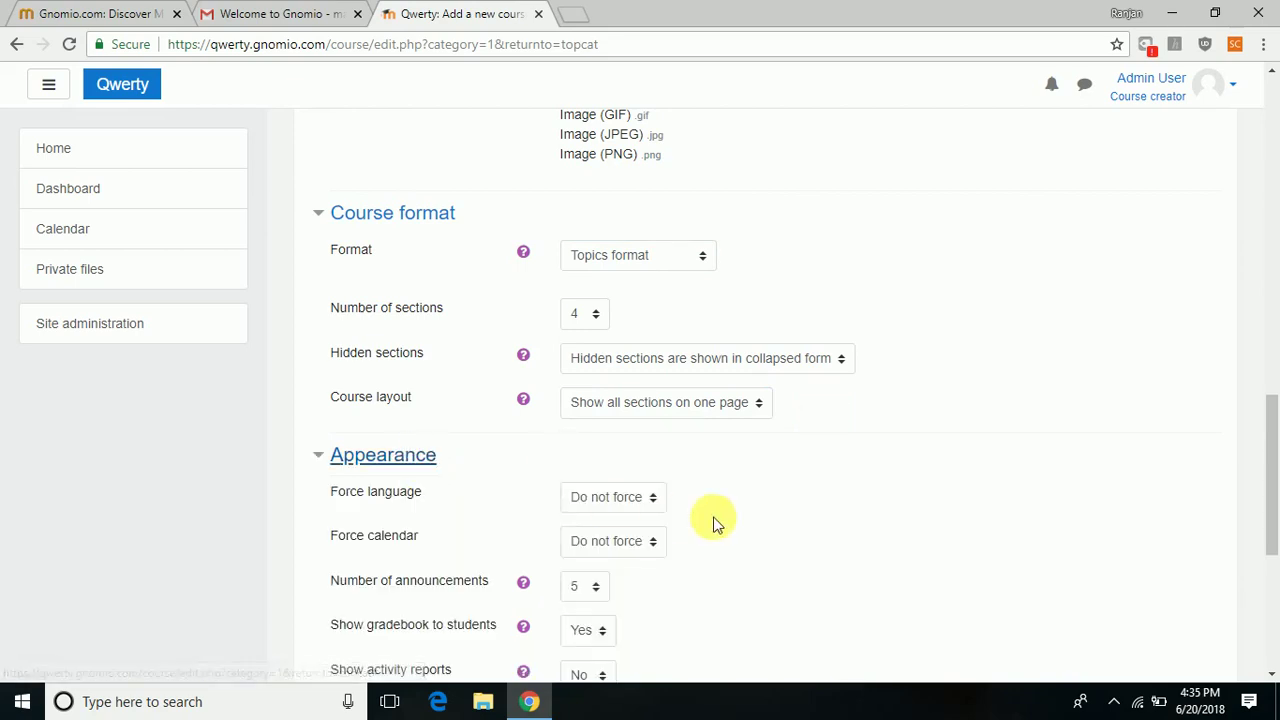
pyautogui.click(1271, 673)
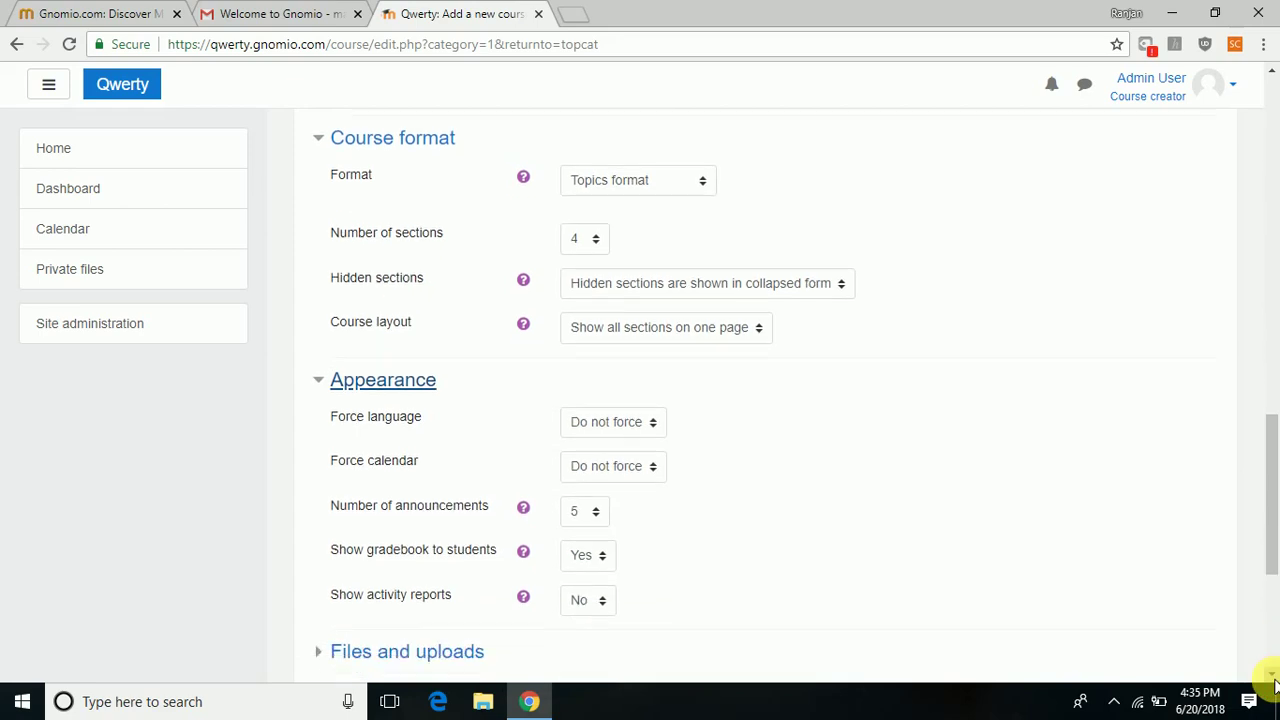
pyautogui.scroll(-5, 1271, 673)
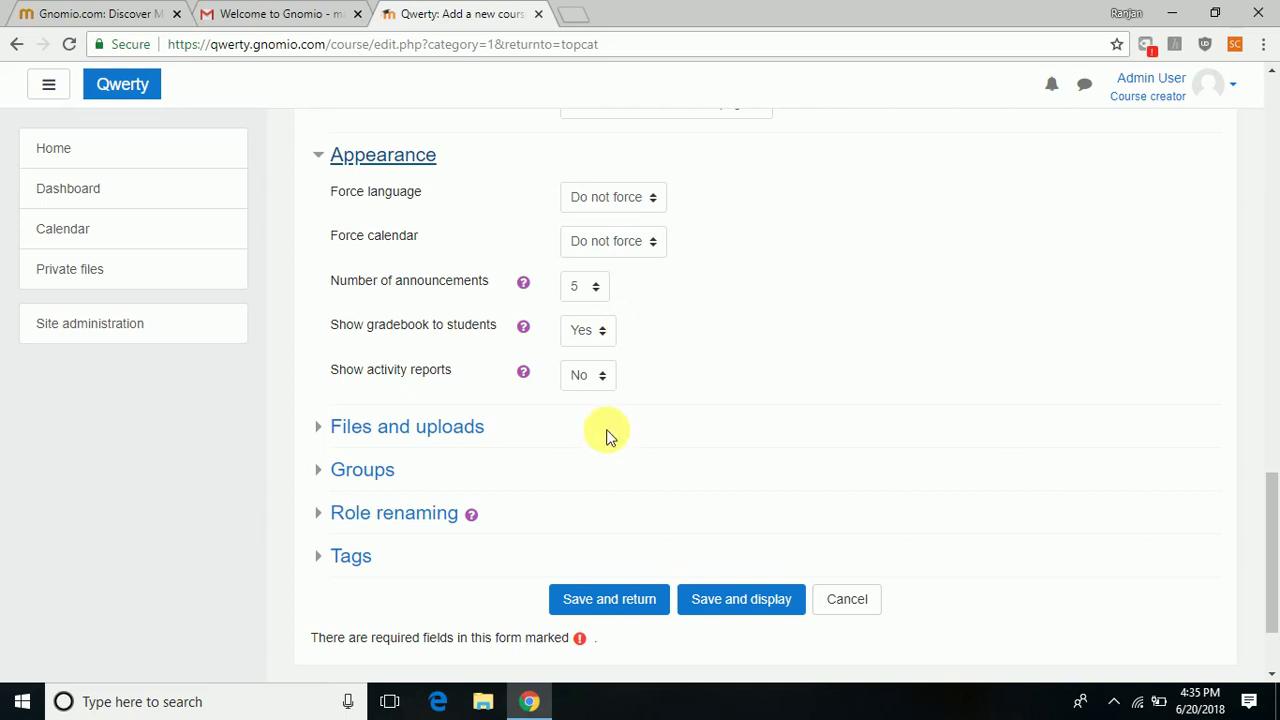
pyautogui.click(458, 432)
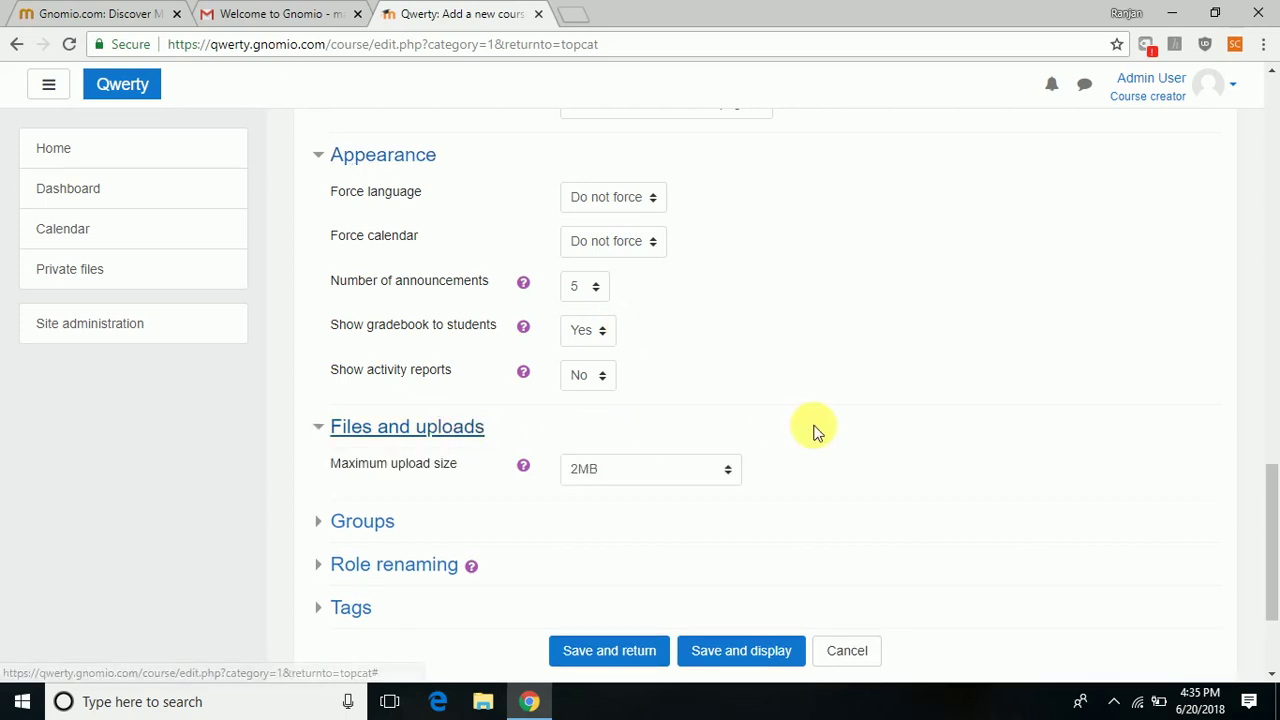
pyautogui.click(729, 478)
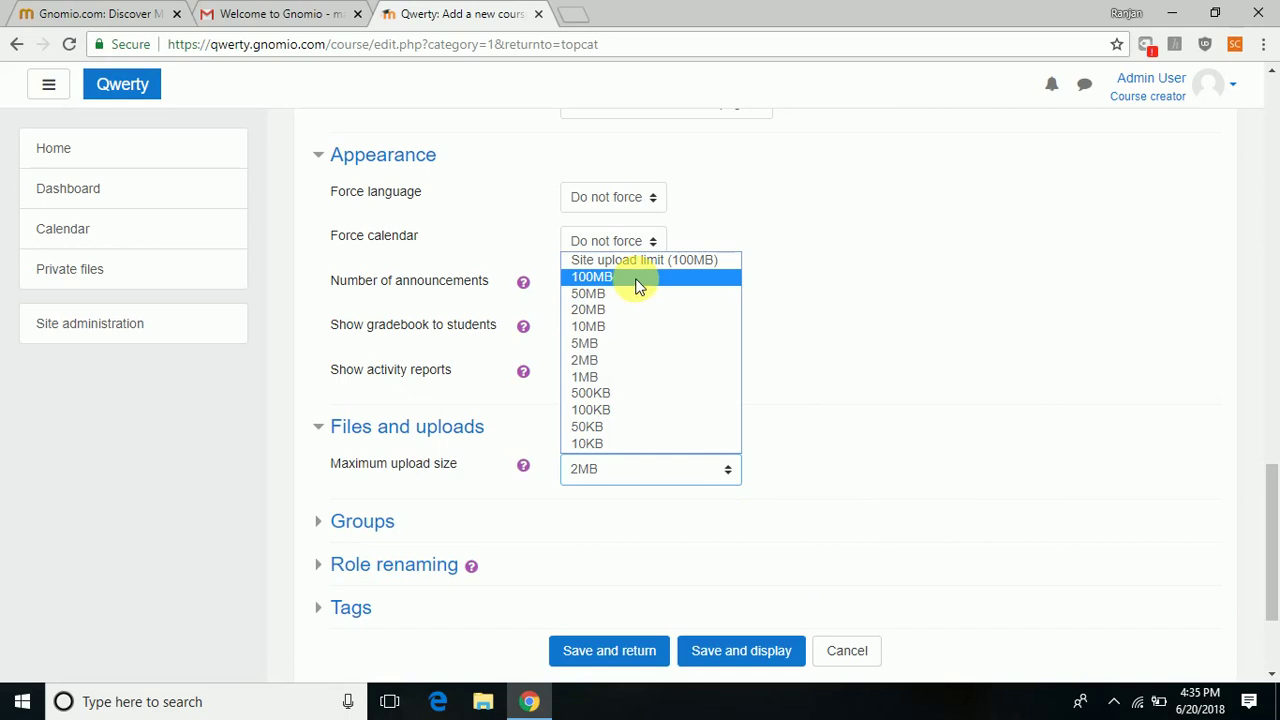
pyautogui.click(848, 496)
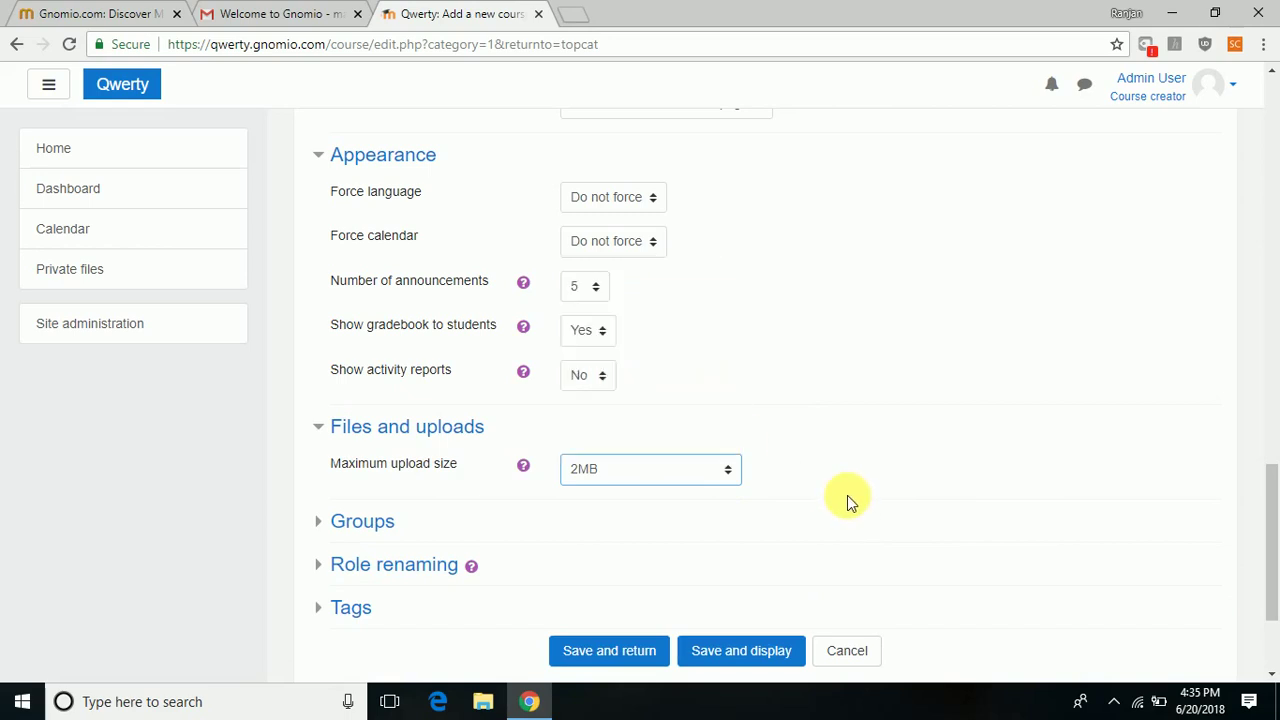
# Expand the Groups, Role renaming and Tags sections, leaving them unchanged.
pyautogui.click(360, 524)
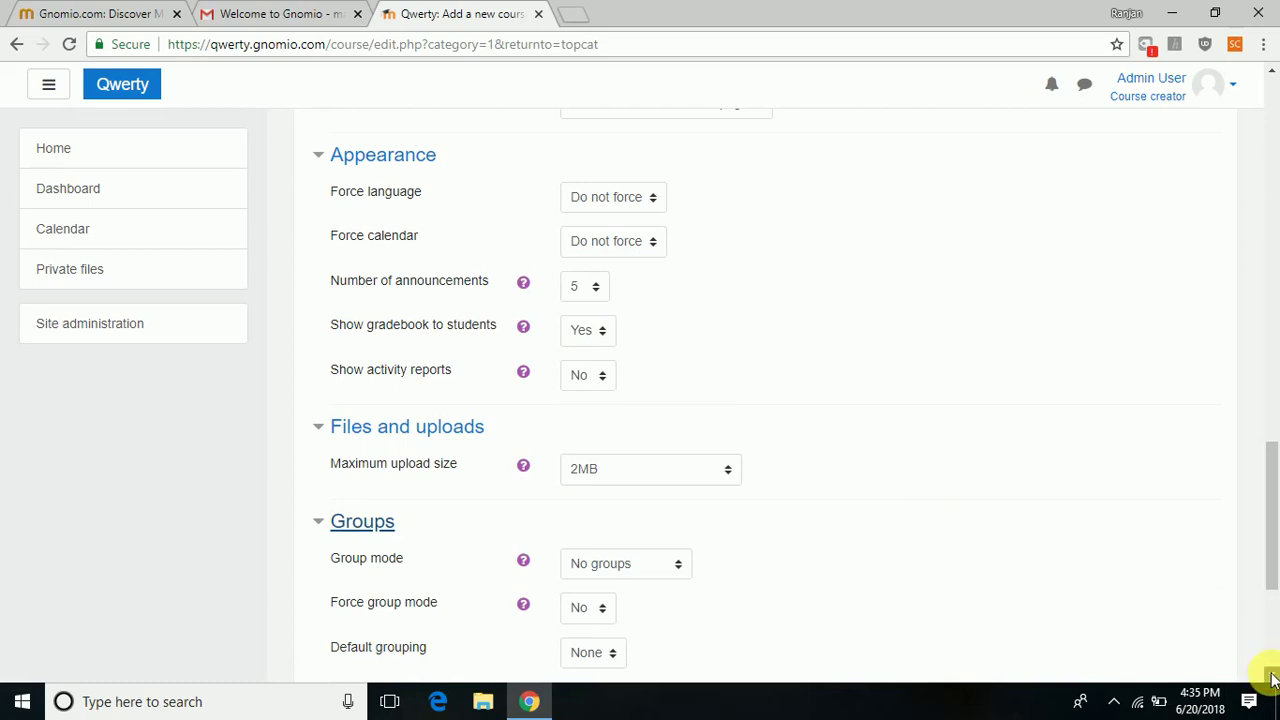
pyautogui.scroll(-3, 1270, 676)
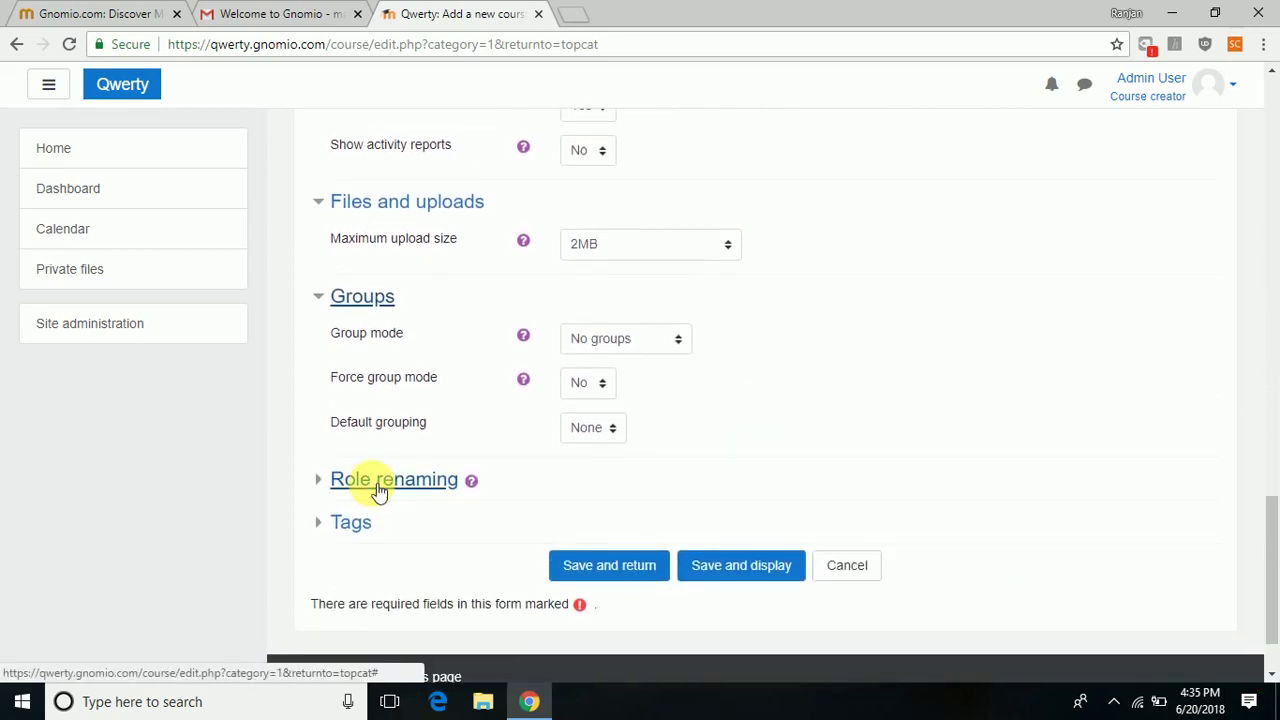
pyautogui.click(378, 488)
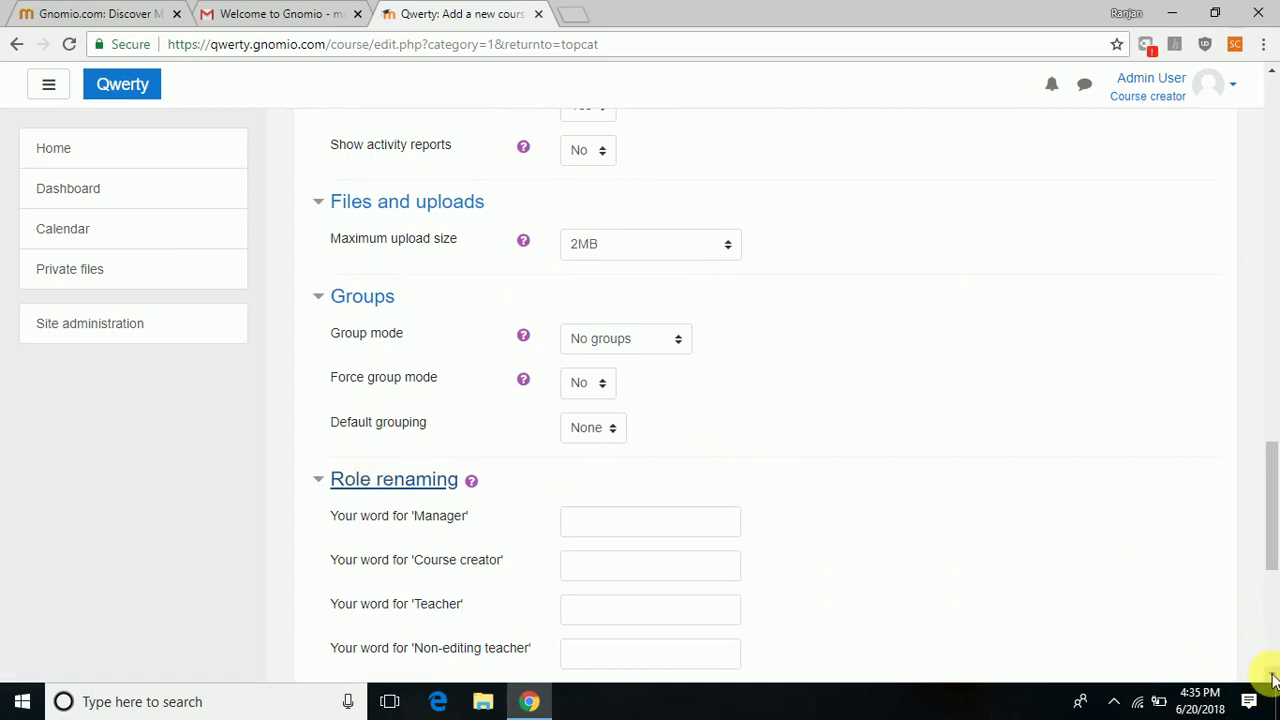
pyautogui.scroll(-2, 1272, 680)
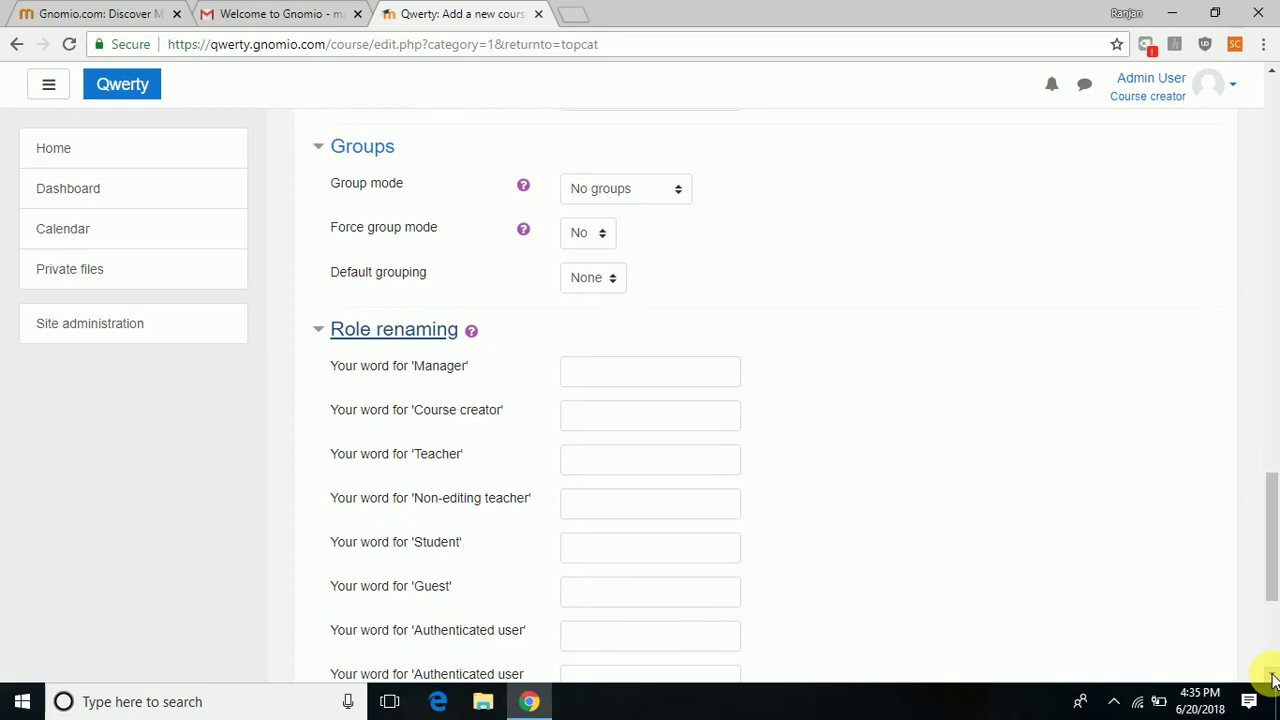
pyautogui.scroll(-3, 1272, 680)
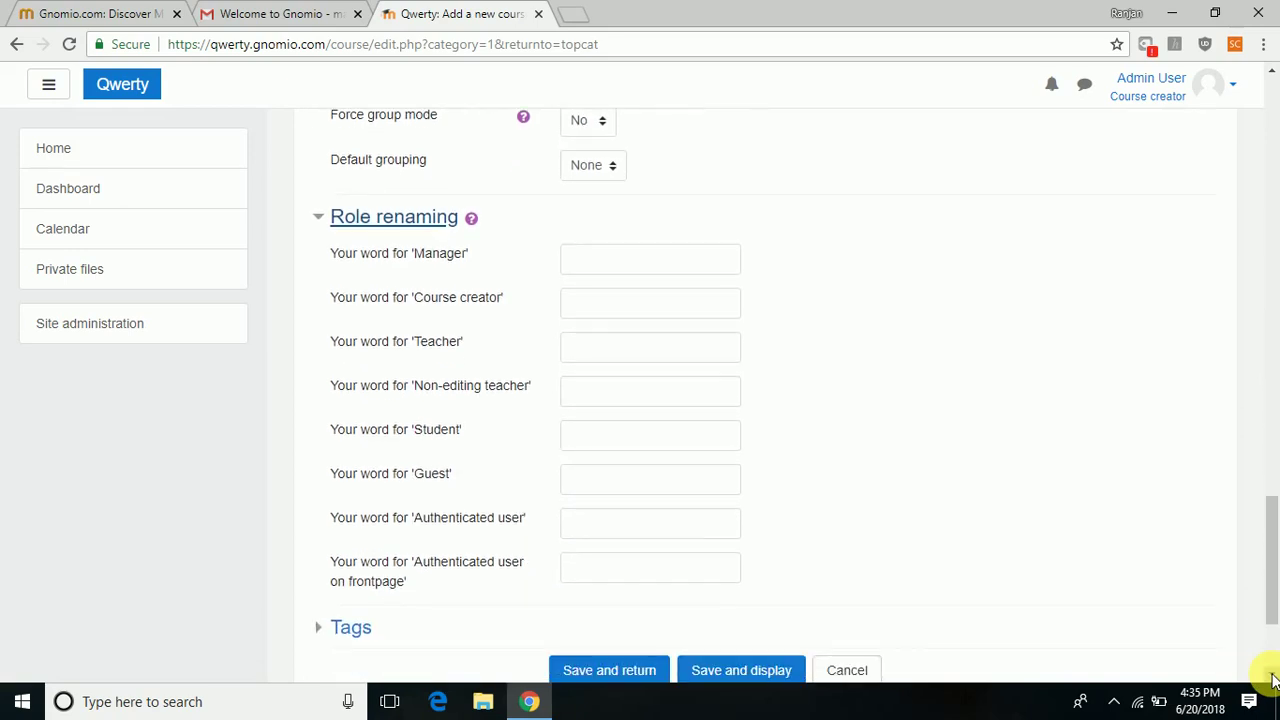
pyautogui.scroll(-1, 1272, 680)
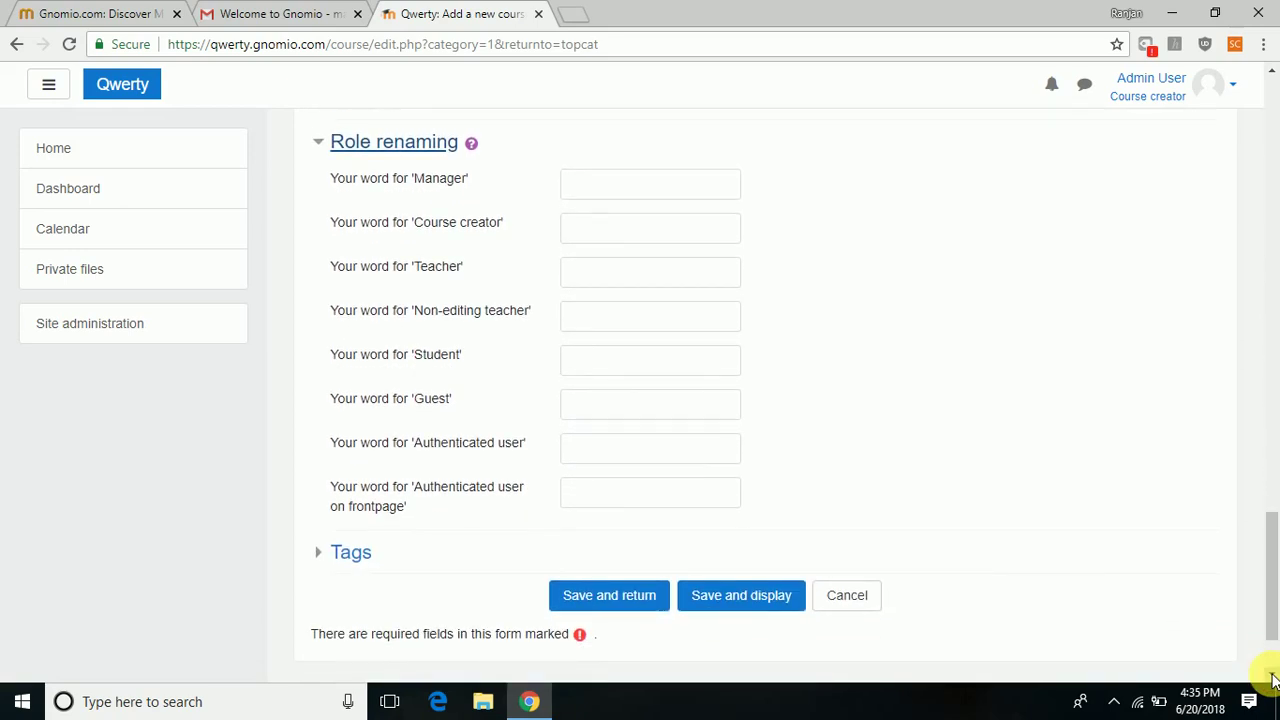
pyautogui.scroll(-1, 1272, 680)
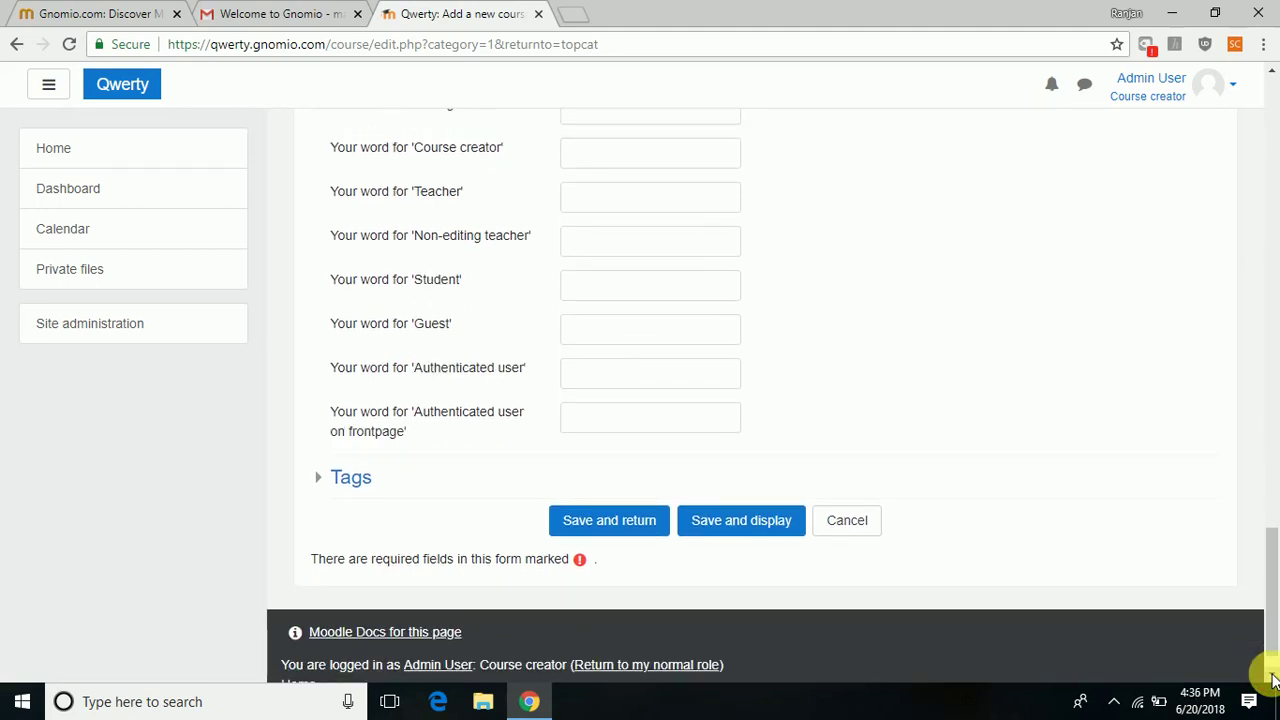
pyautogui.scroll(-1, 1272, 680)
pyautogui.scroll(-1, 1272, 680)
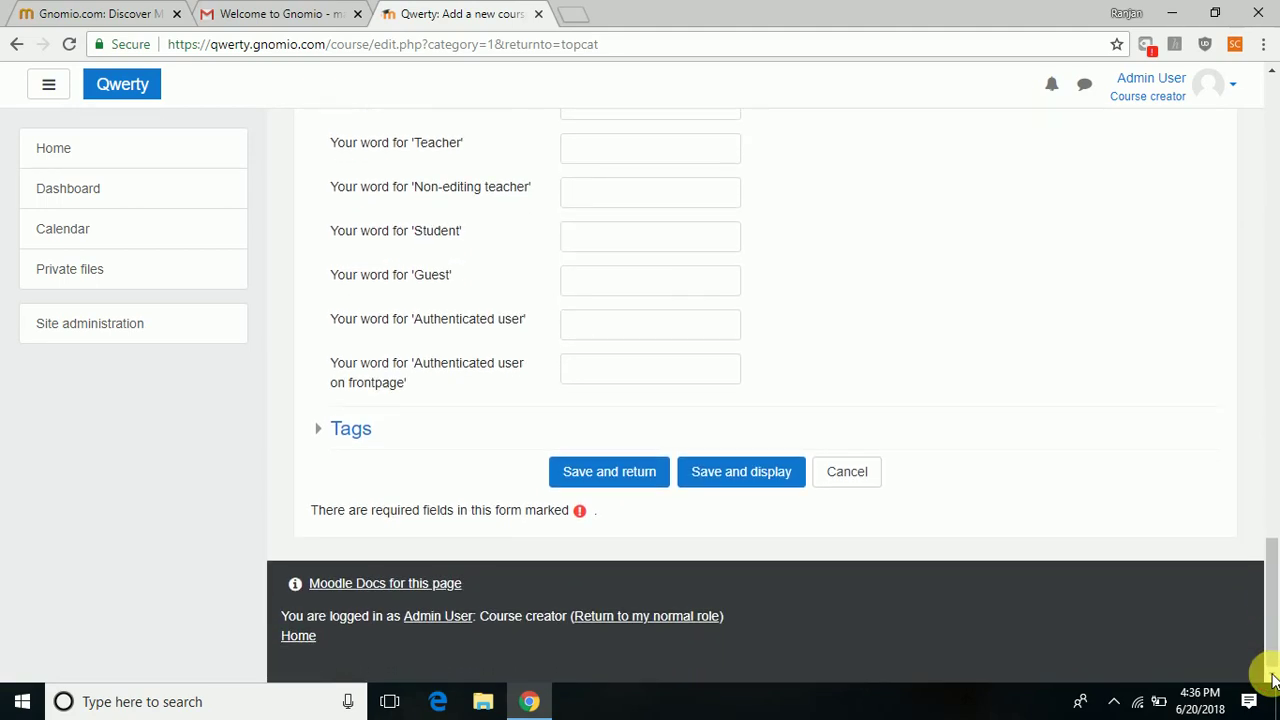
pyautogui.click(347, 431)
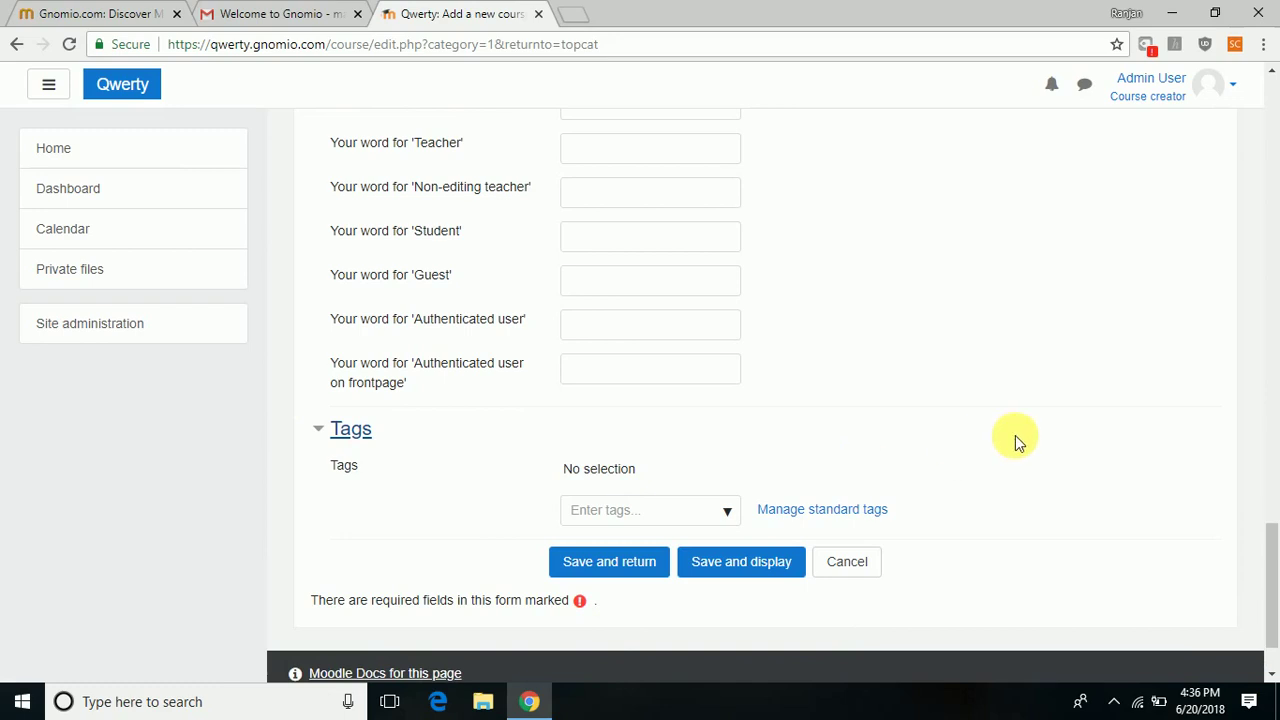
pyautogui.click(1273, 678)
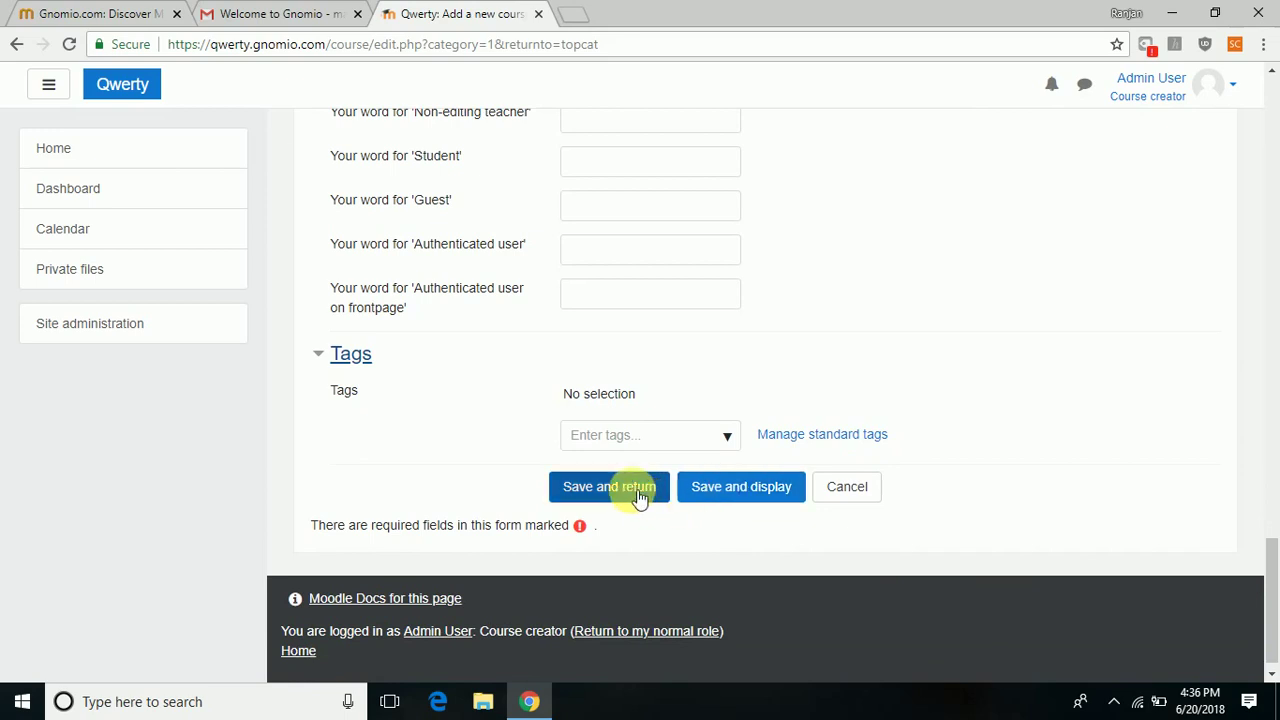
# Save the chemistry course and open its page listing Topic 1 through Topic 4.
pyautogui.click(733, 503)
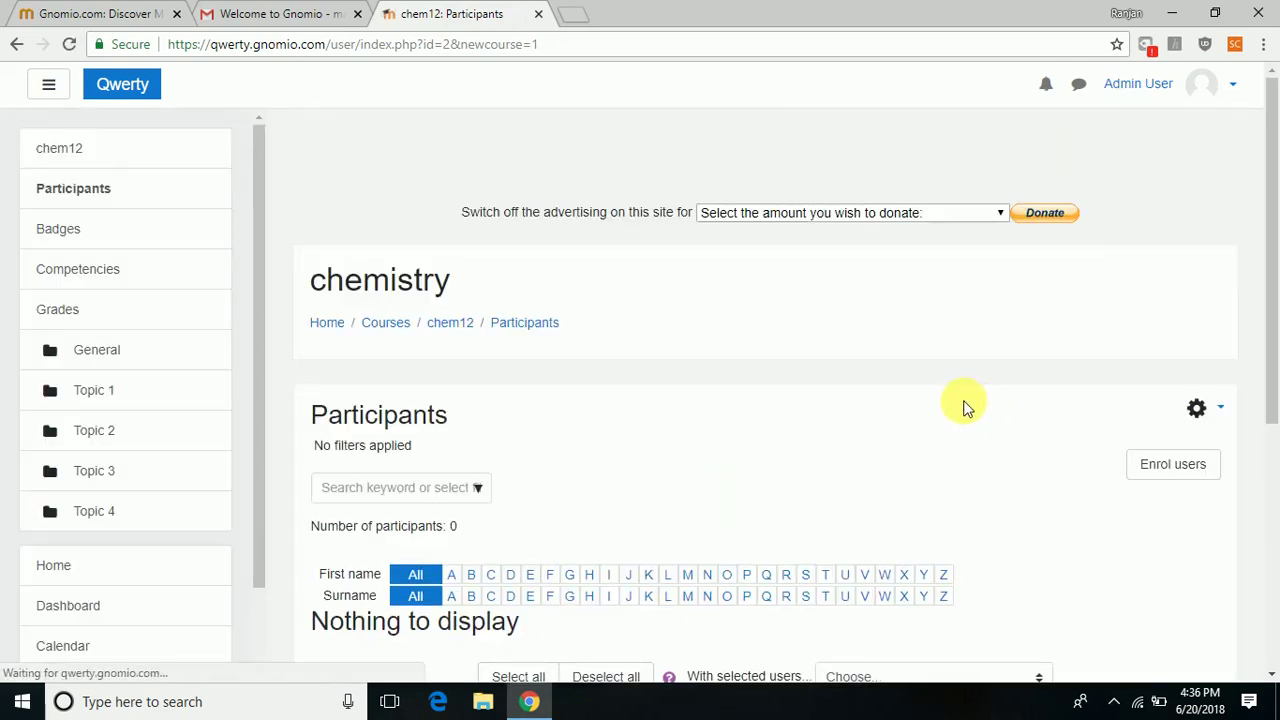
pyautogui.click(1270, 218)
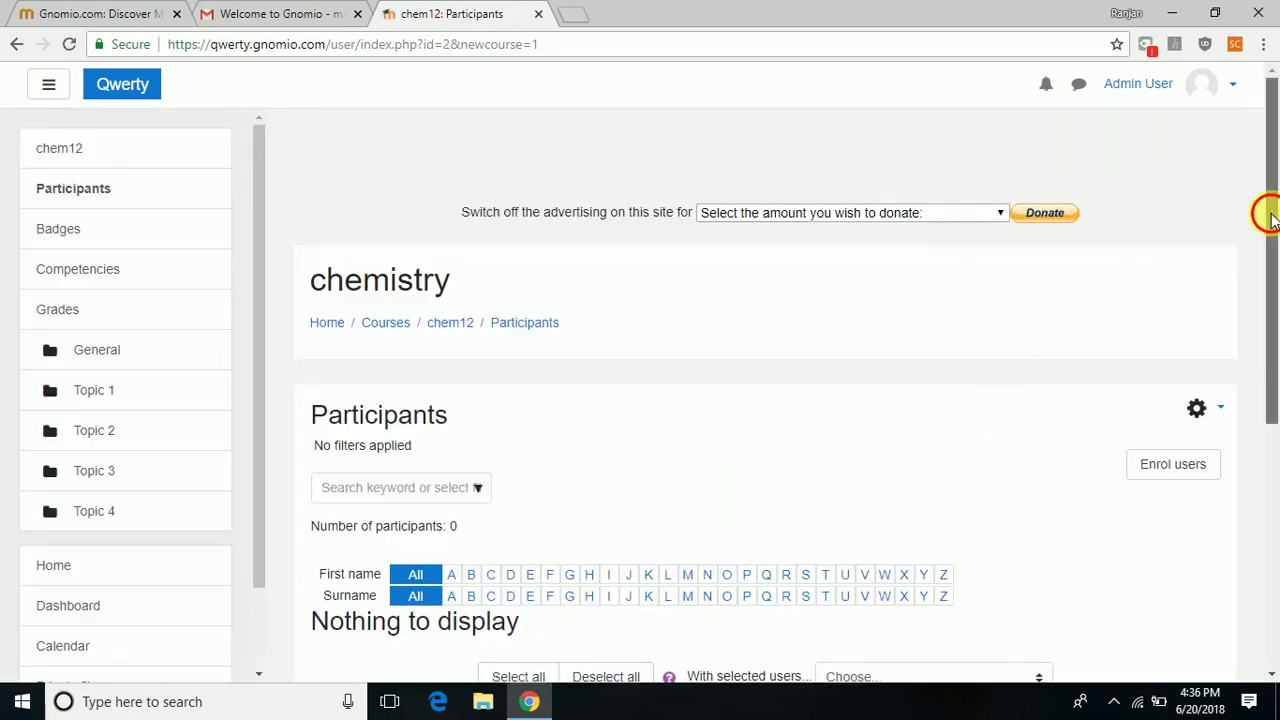
pyautogui.moveTo(1270, 218)
pyautogui.mouseDown()
pyautogui.moveTo(1272, 318)
pyautogui.moveTo(1266, 243)
pyautogui.mouseUp()
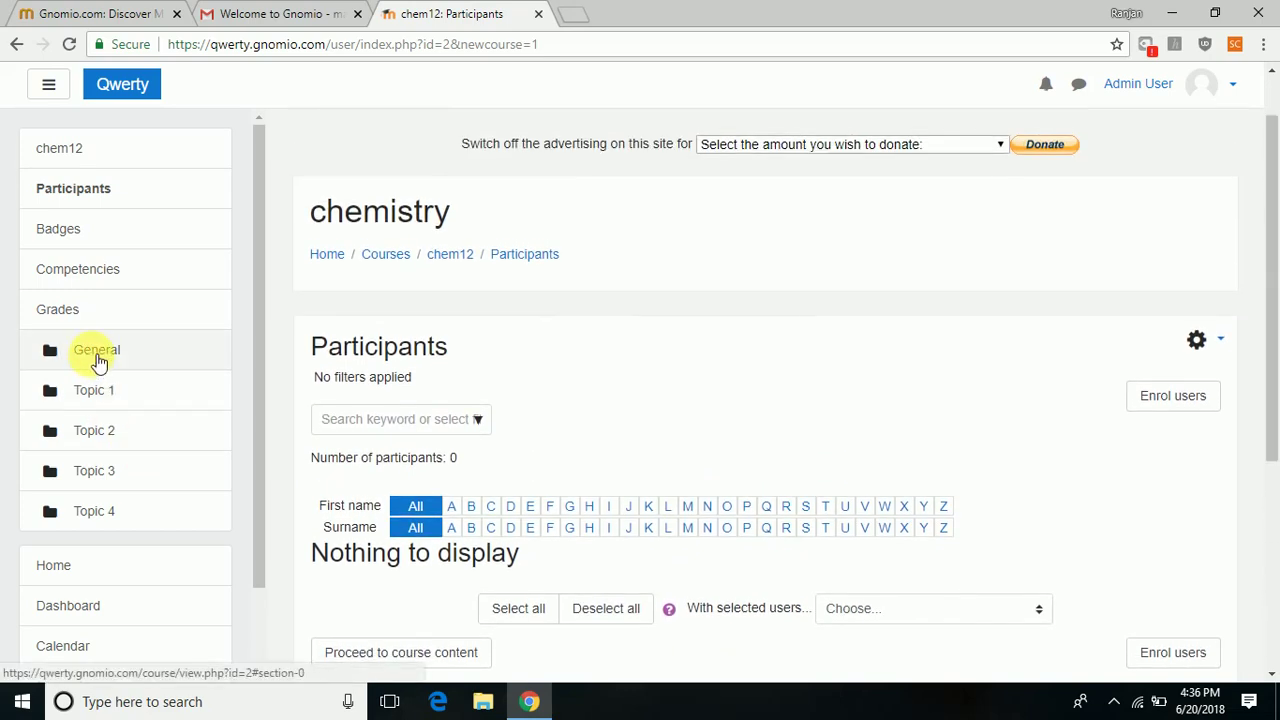
pyautogui.click(85, 394)
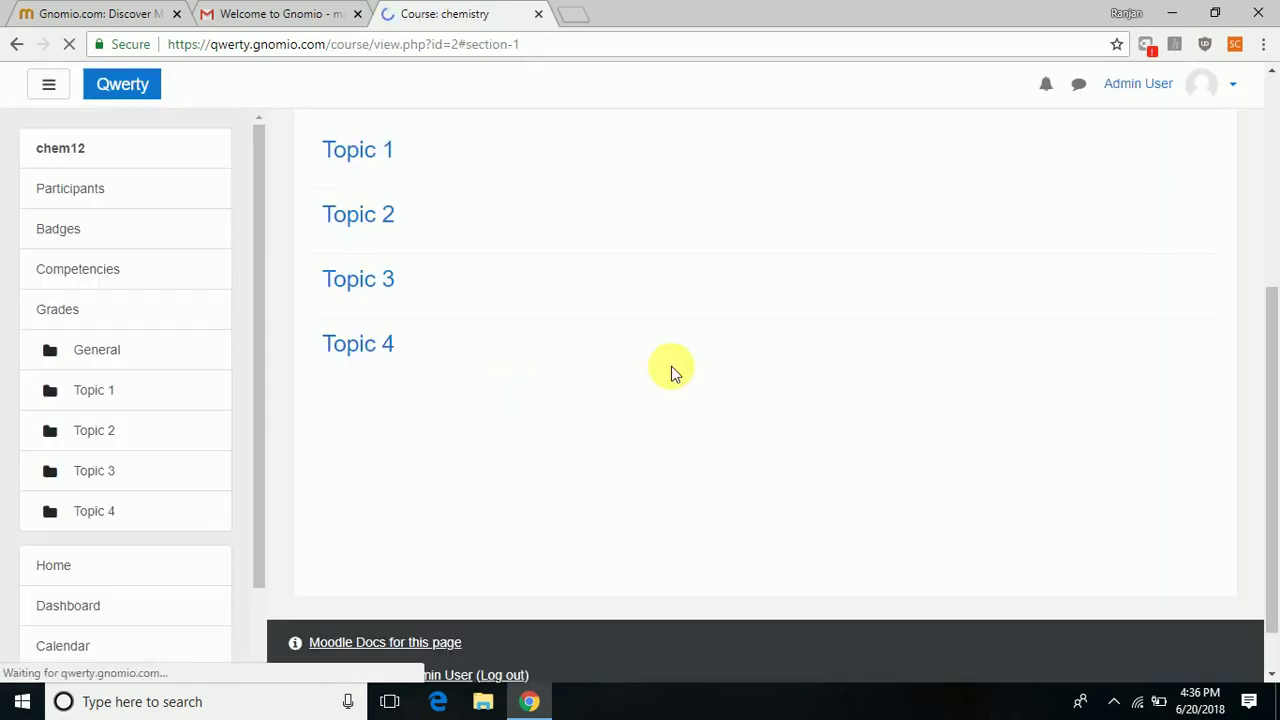
pyautogui.click(368, 152)
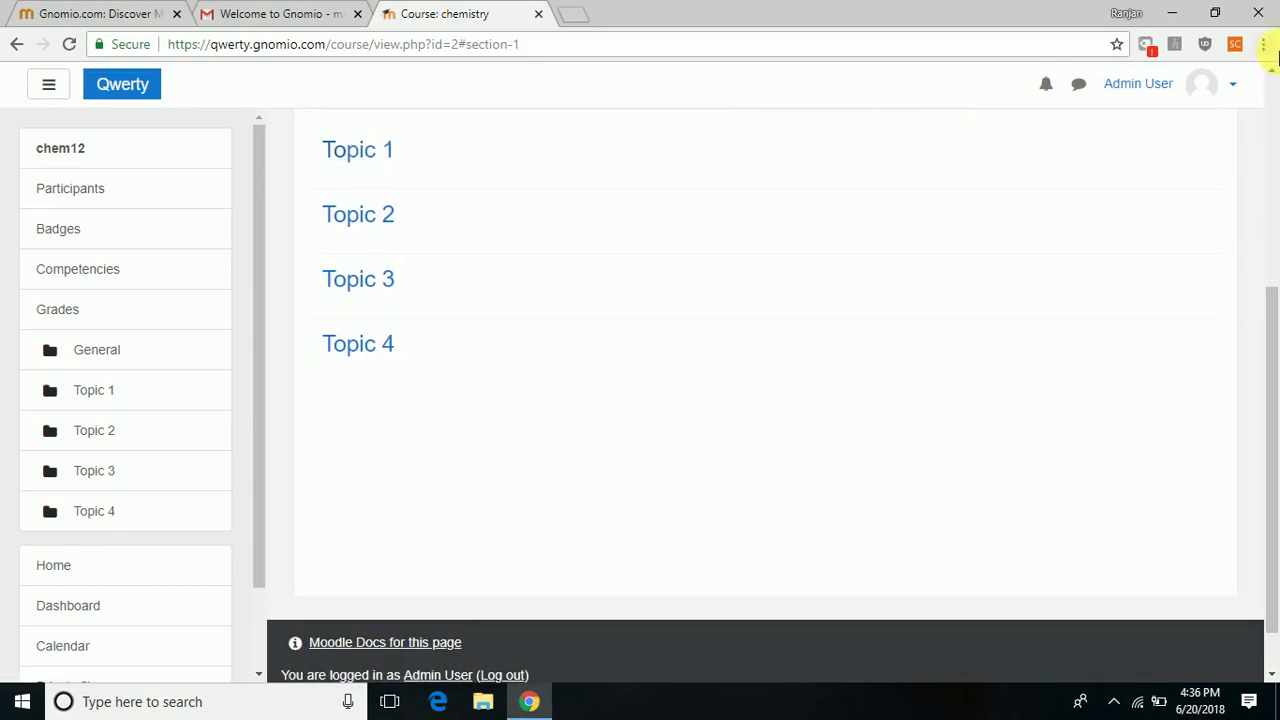
pyautogui.scroll(5, 1272, 70)
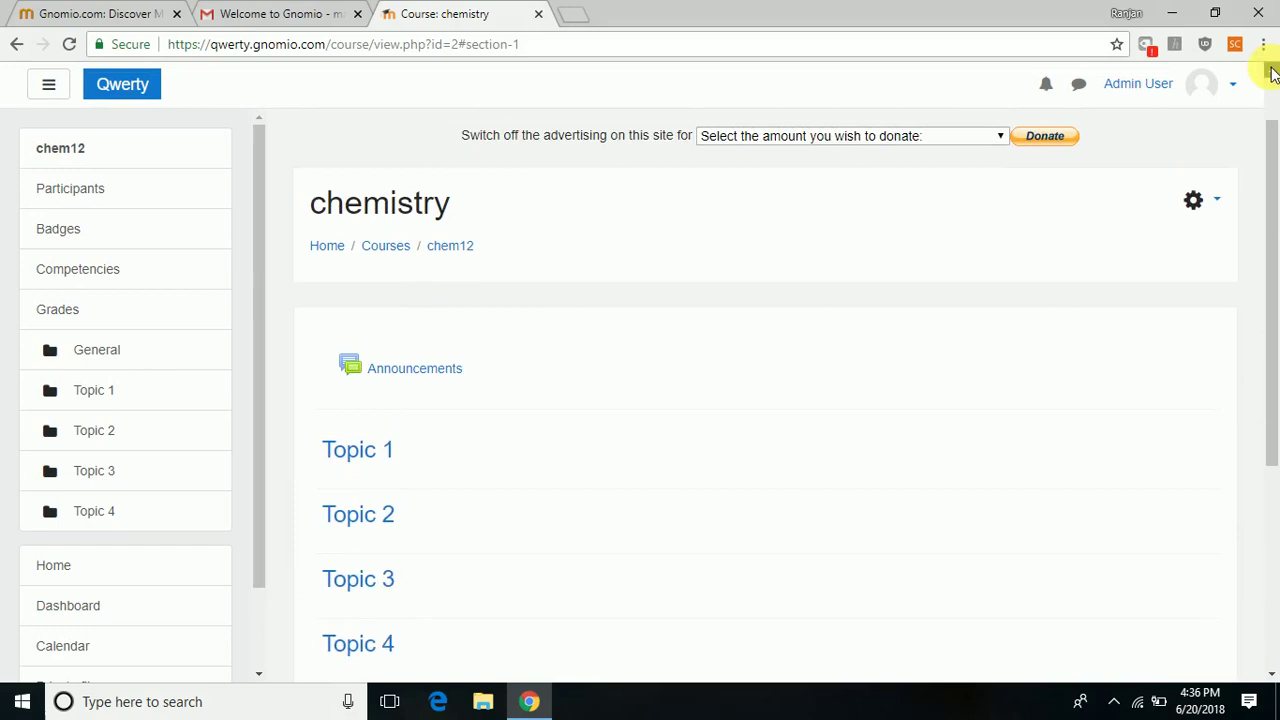
# Turn editing on for the chemistry course and dismiss the welcome tour.
pyautogui.click(1215, 280)
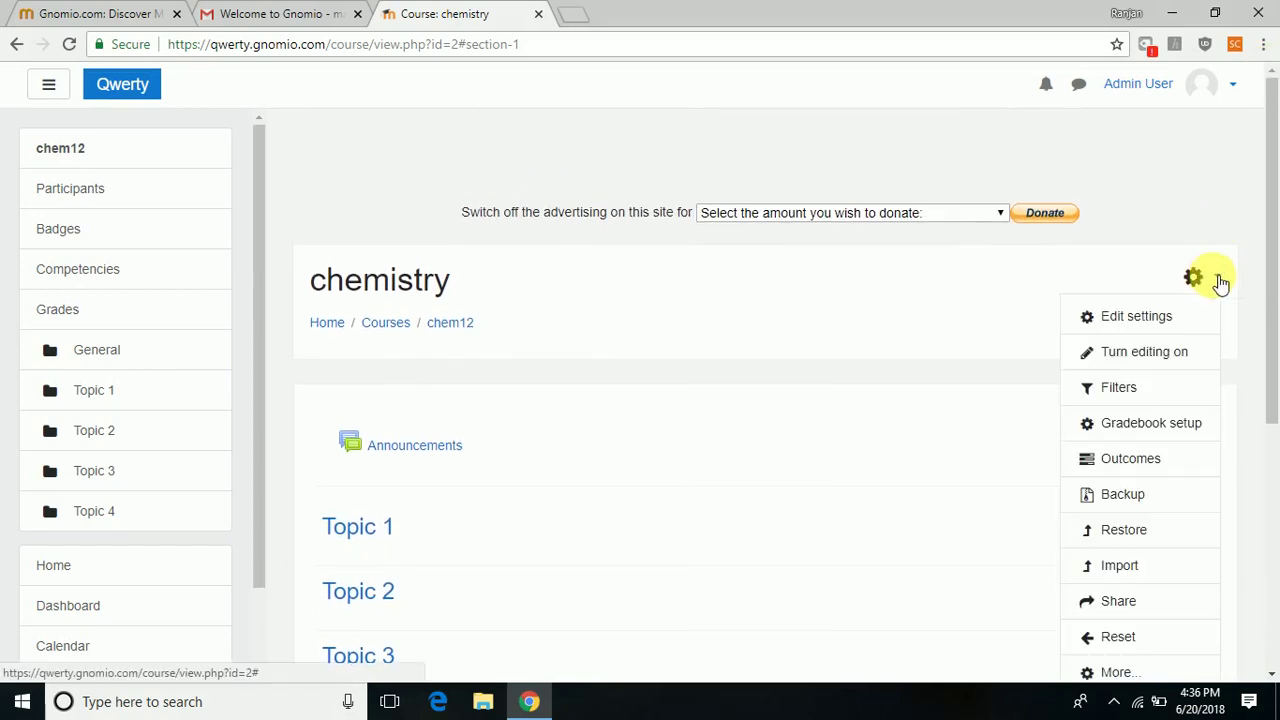
pyautogui.click(1170, 355)
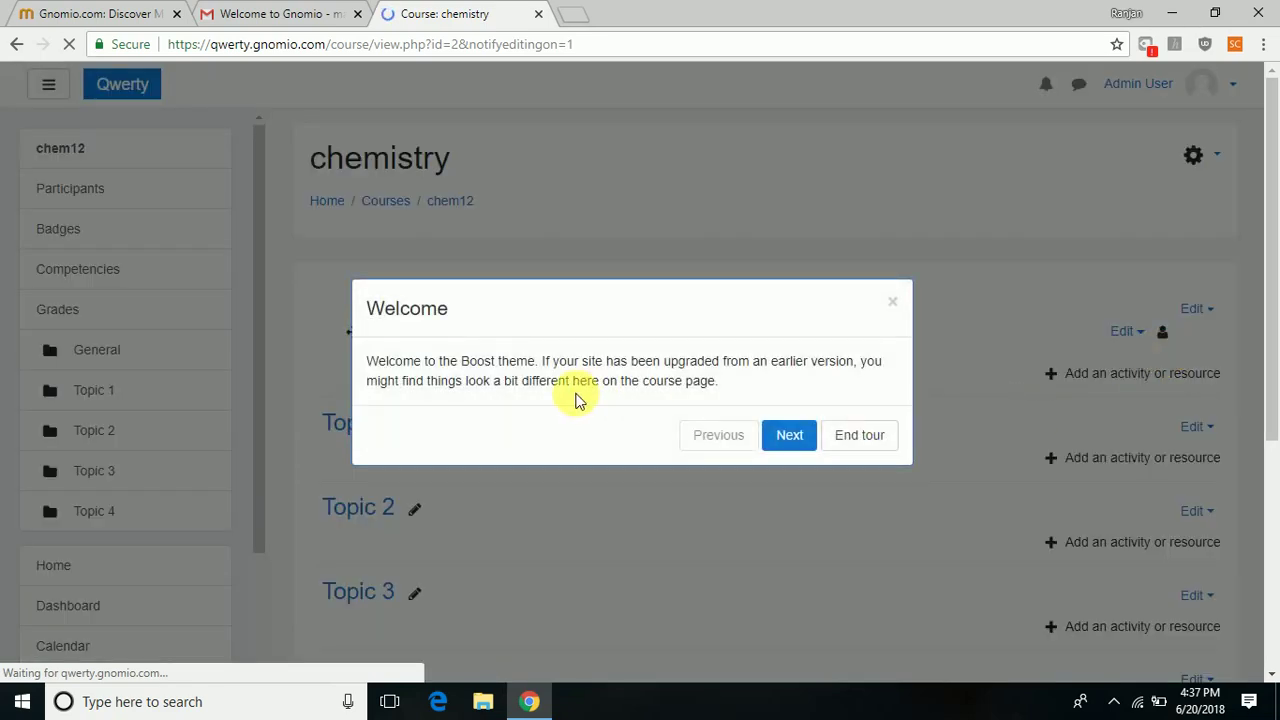
pyautogui.click(836, 440)
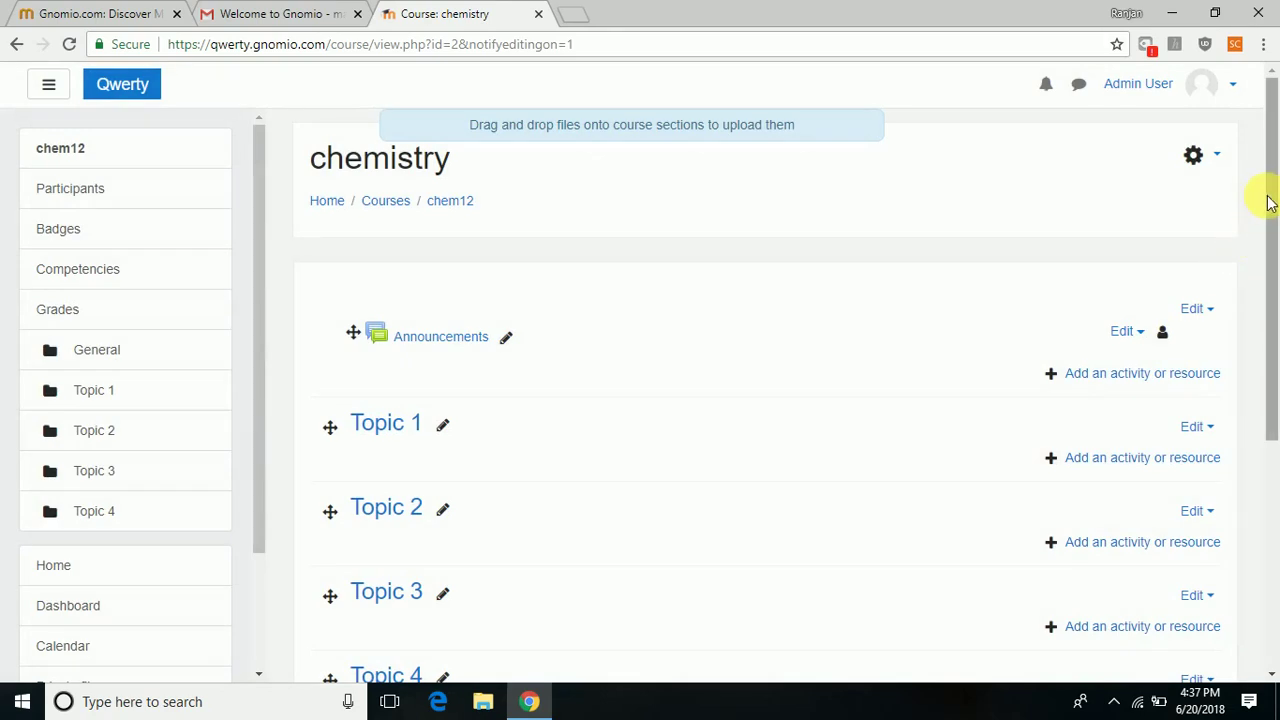
pyautogui.moveTo(1270, 203); pyautogui.dragTo(1266, 309)
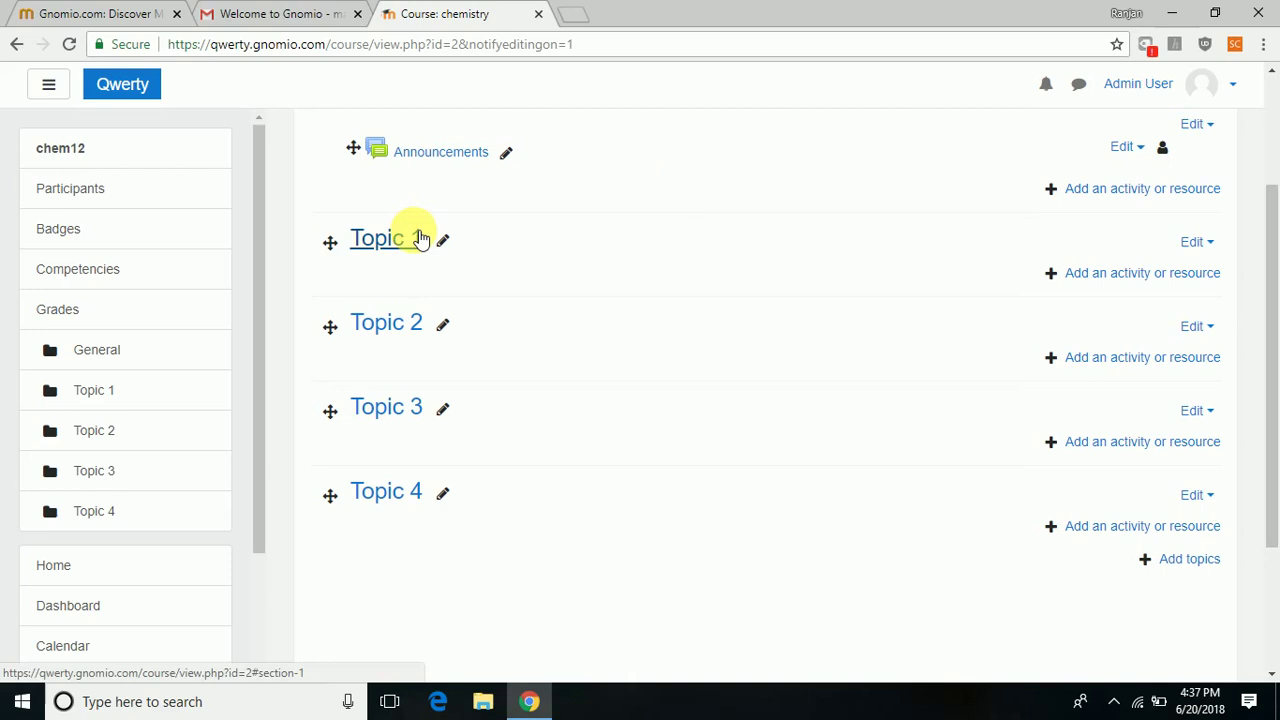
# Open the Edit topic settings page for Topic 1.
pyautogui.click(386, 240)
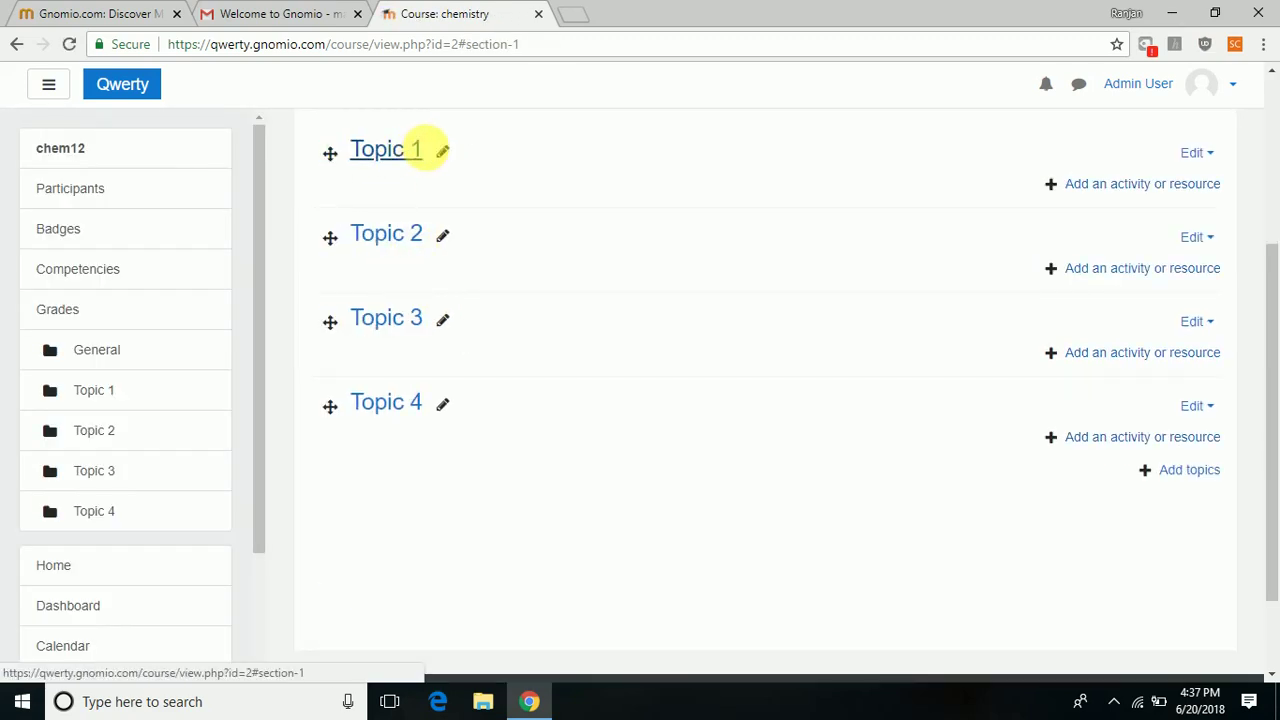
pyautogui.click(442, 150)
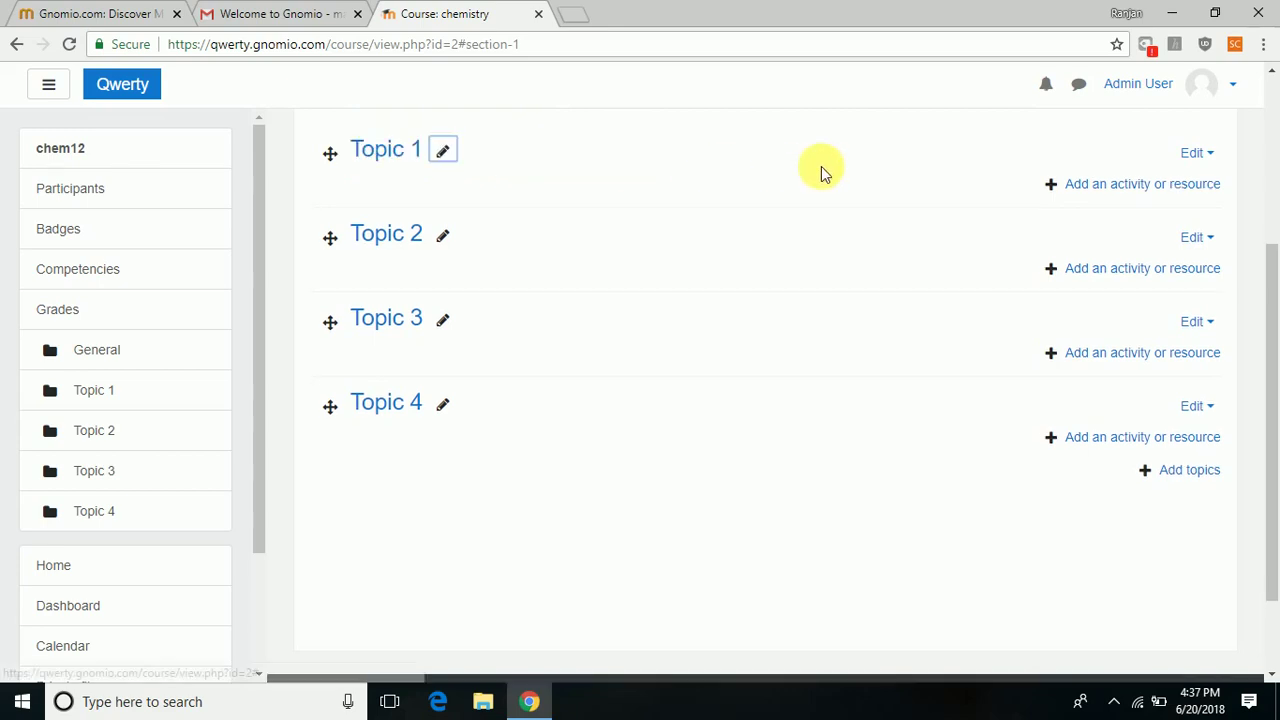
pyautogui.press('Escape')
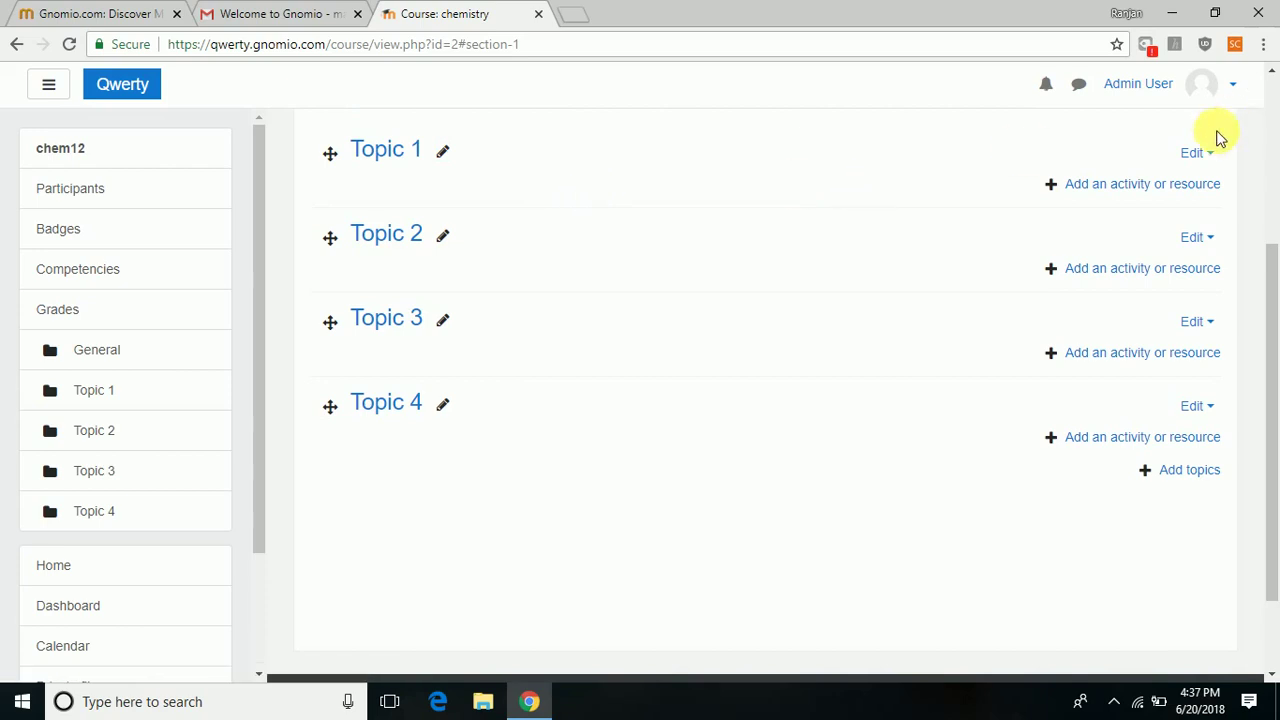
pyautogui.click(1208, 156)
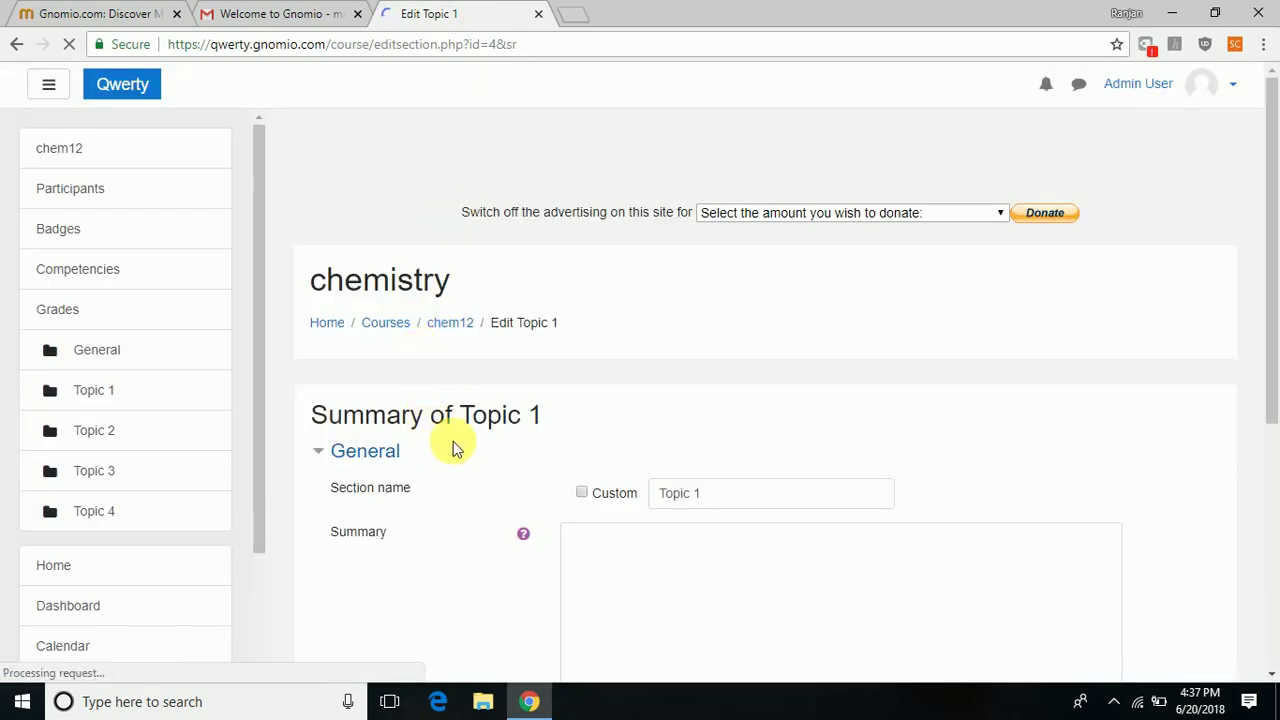
# Enable a custom section name, enter 'physical chemistry' for Topic 1, and save.
pyautogui.click(703, 494)
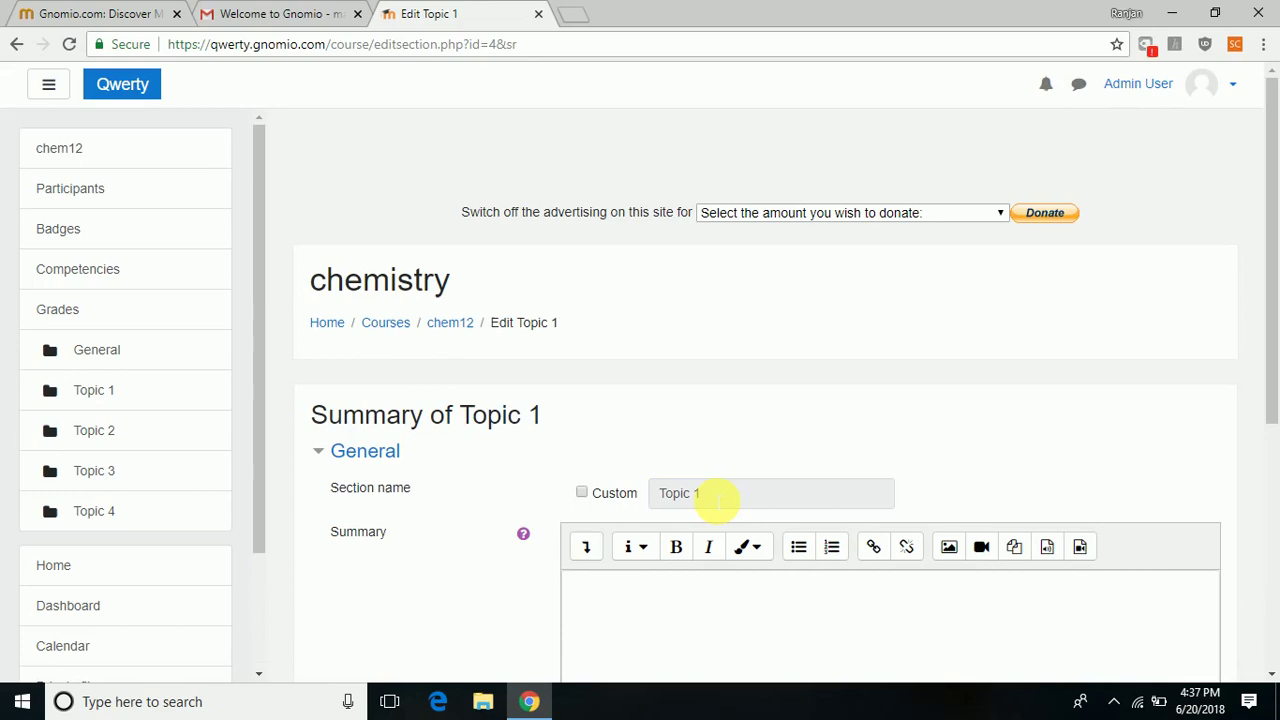
pyautogui.doubleClick(717, 500)
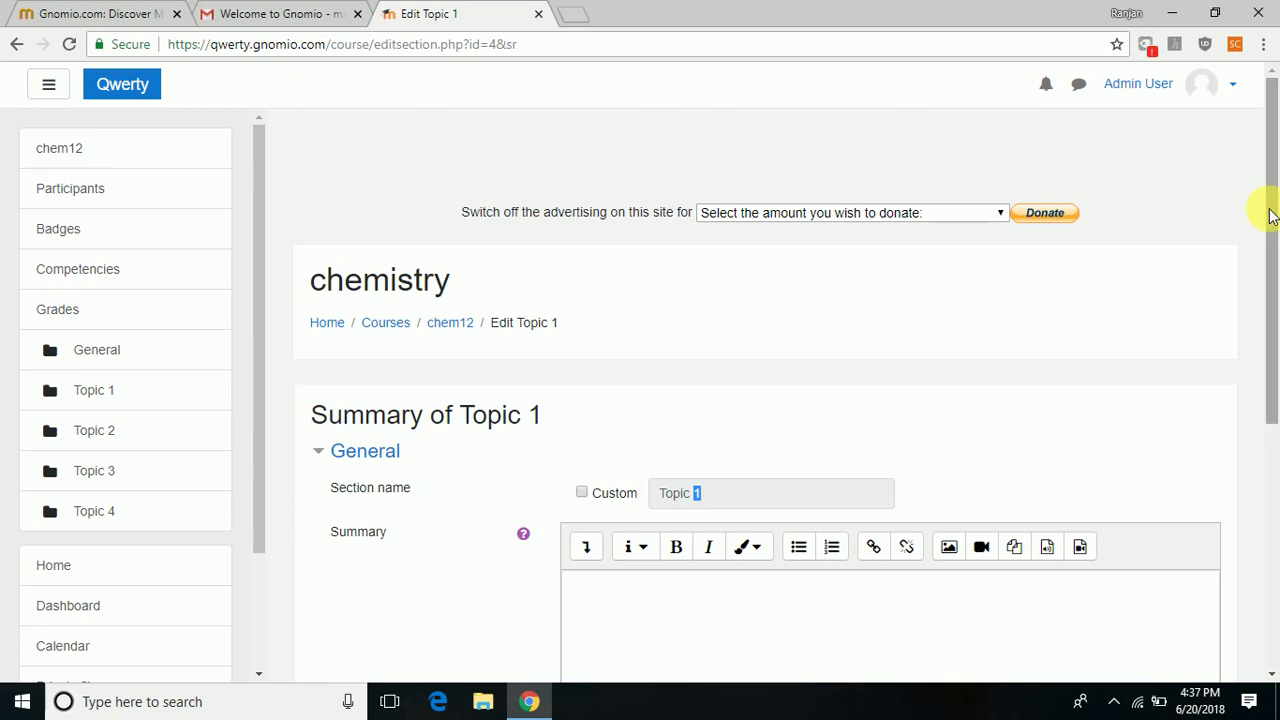
pyautogui.moveTo(1268, 206); pyautogui.dragTo(1266, 277)
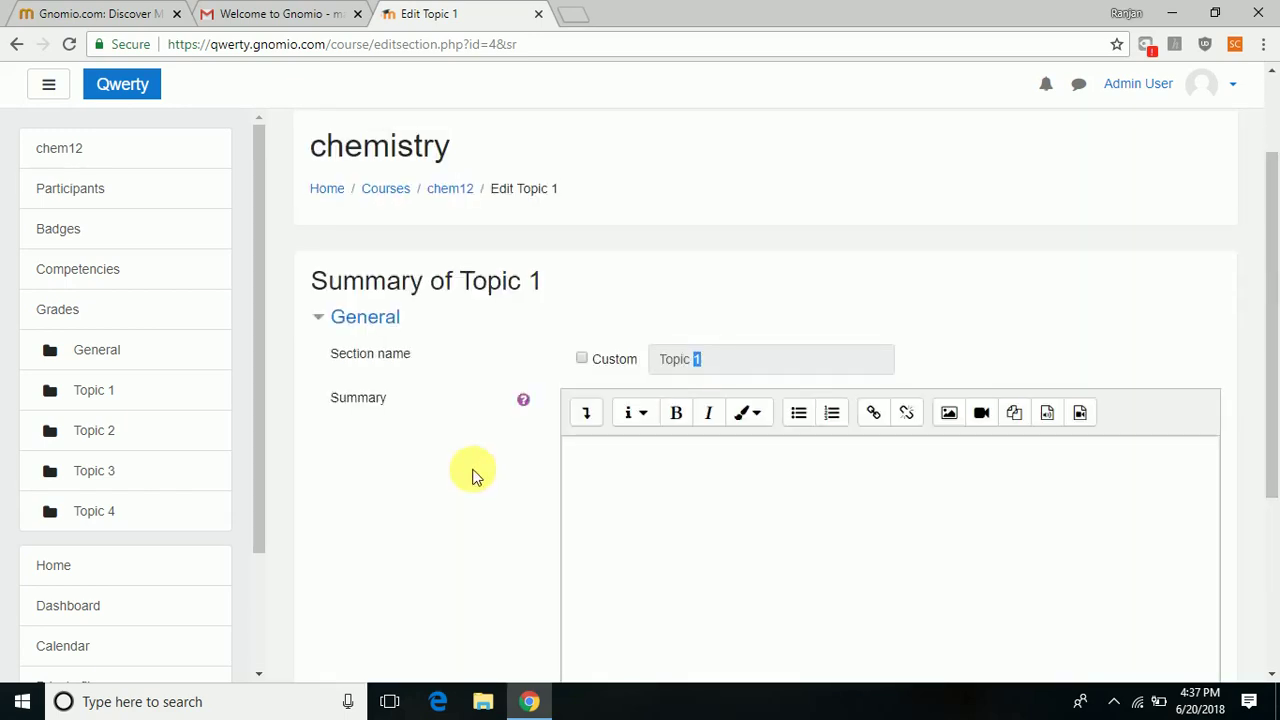
pyautogui.click(582, 359)
pyautogui.click(662, 366)
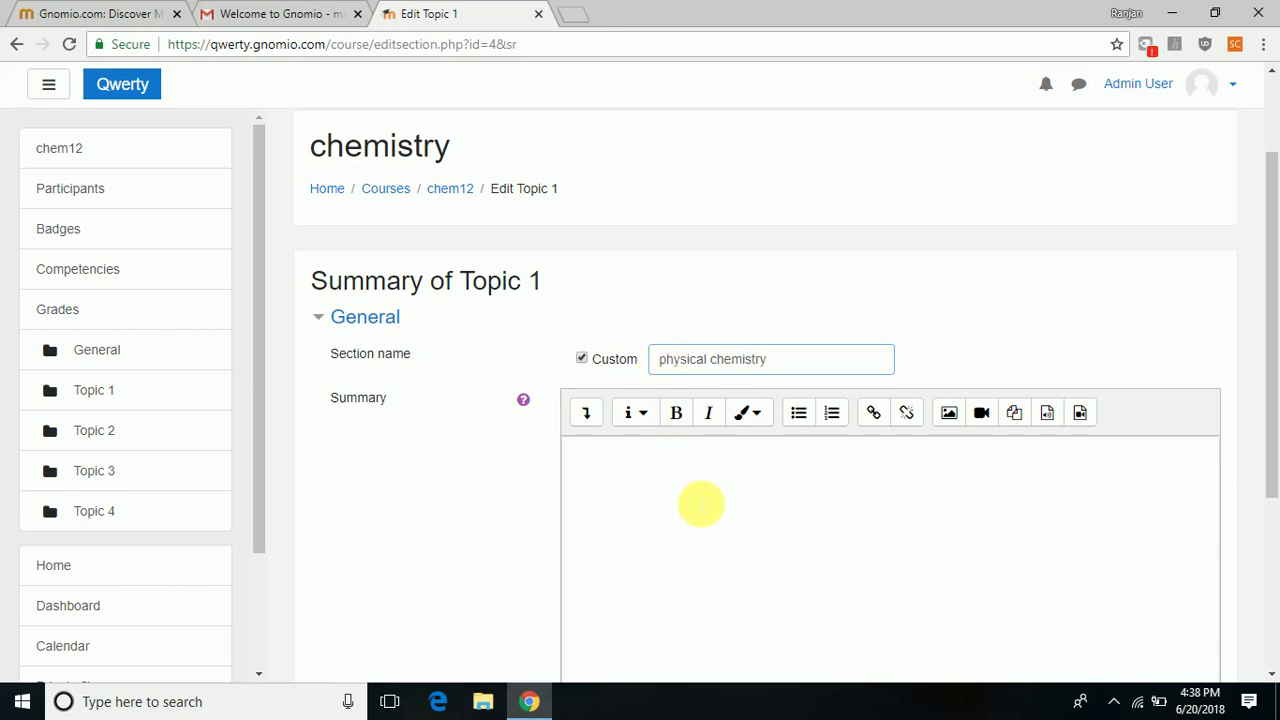
pyautogui.moveTo(1275, 262); pyautogui.dragTo(1272, 418)
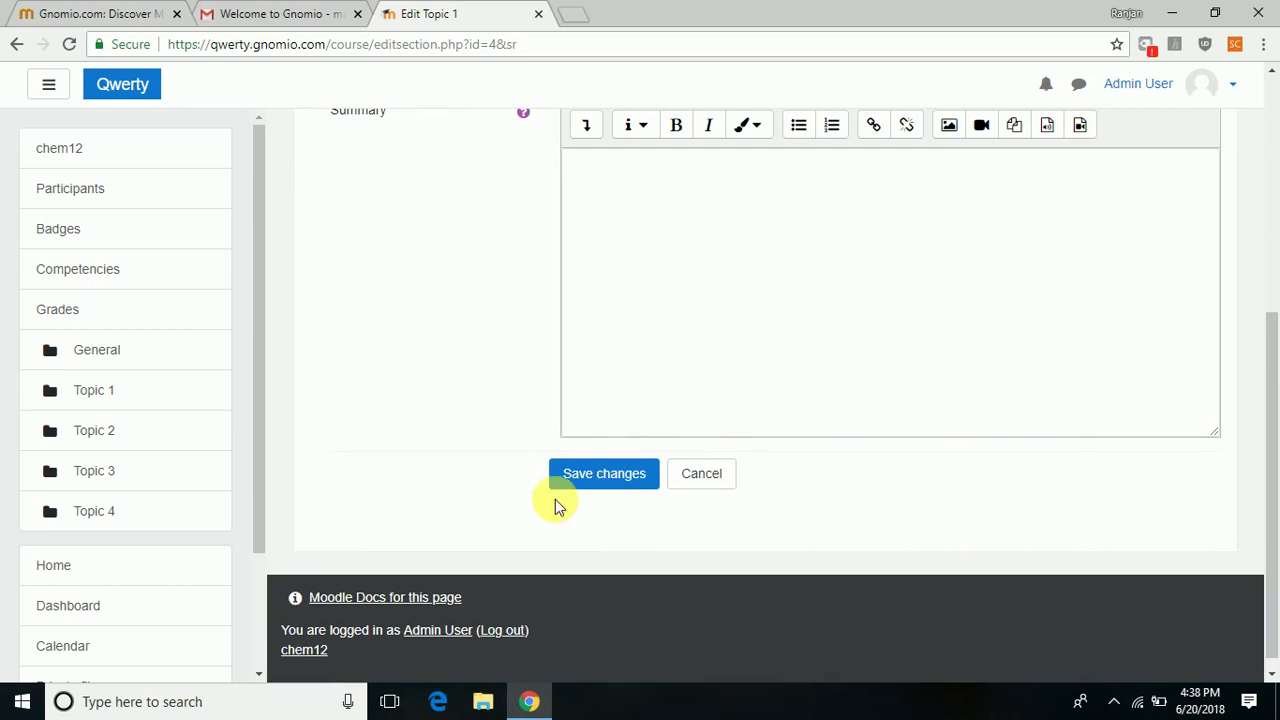
pyautogui.click(595, 485)
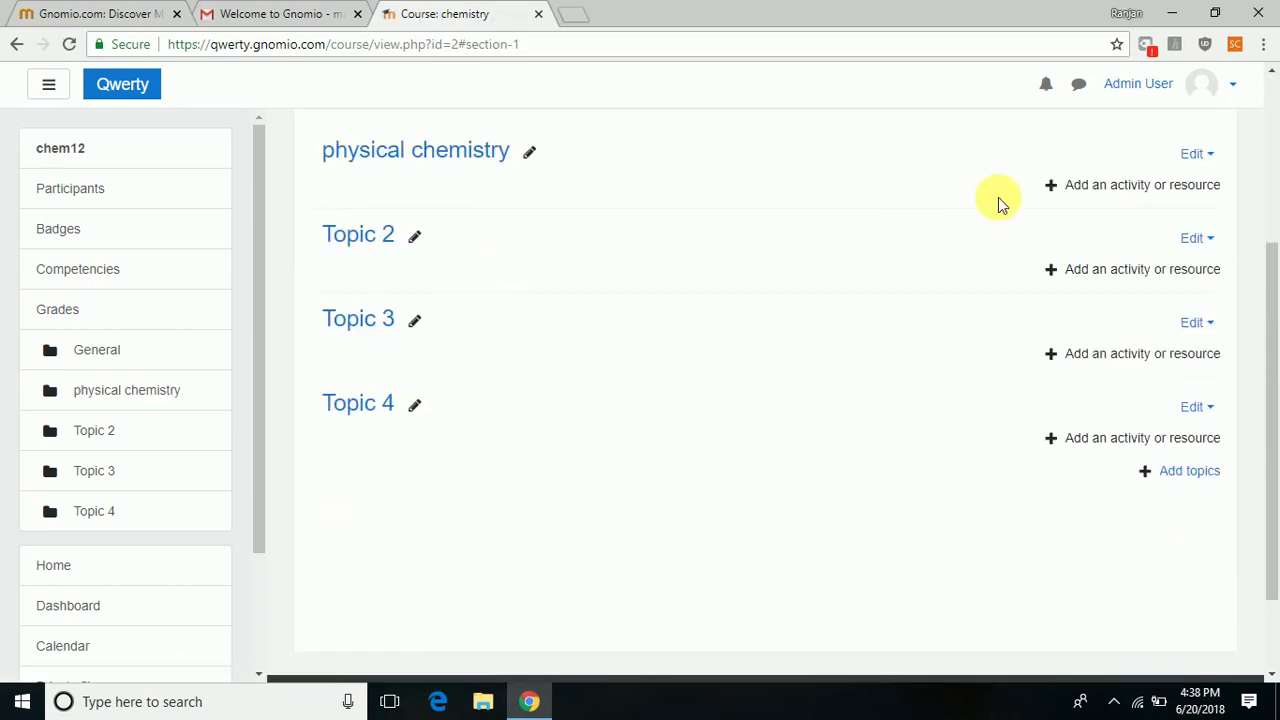
# Browse the activity chooser without adding anything, then open the Admin User account menu.
pyautogui.click(1150, 184)
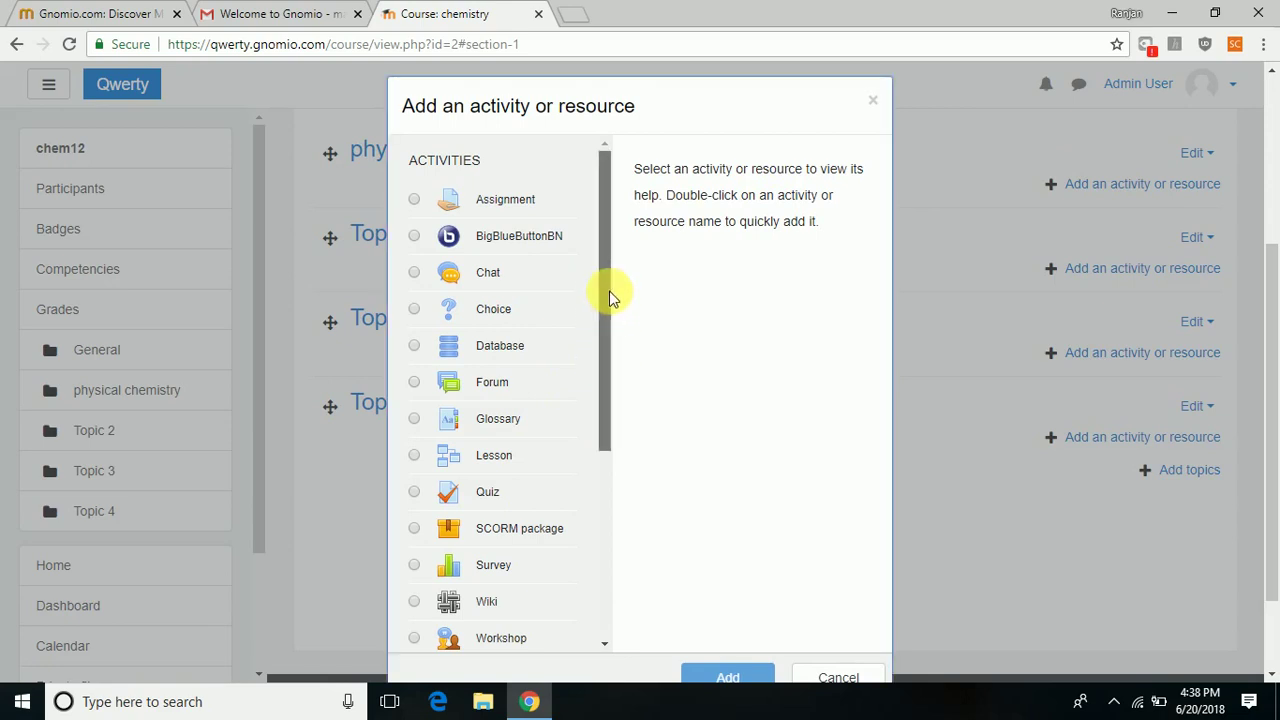
pyautogui.moveTo(609, 291); pyautogui.dragTo(612, 494)
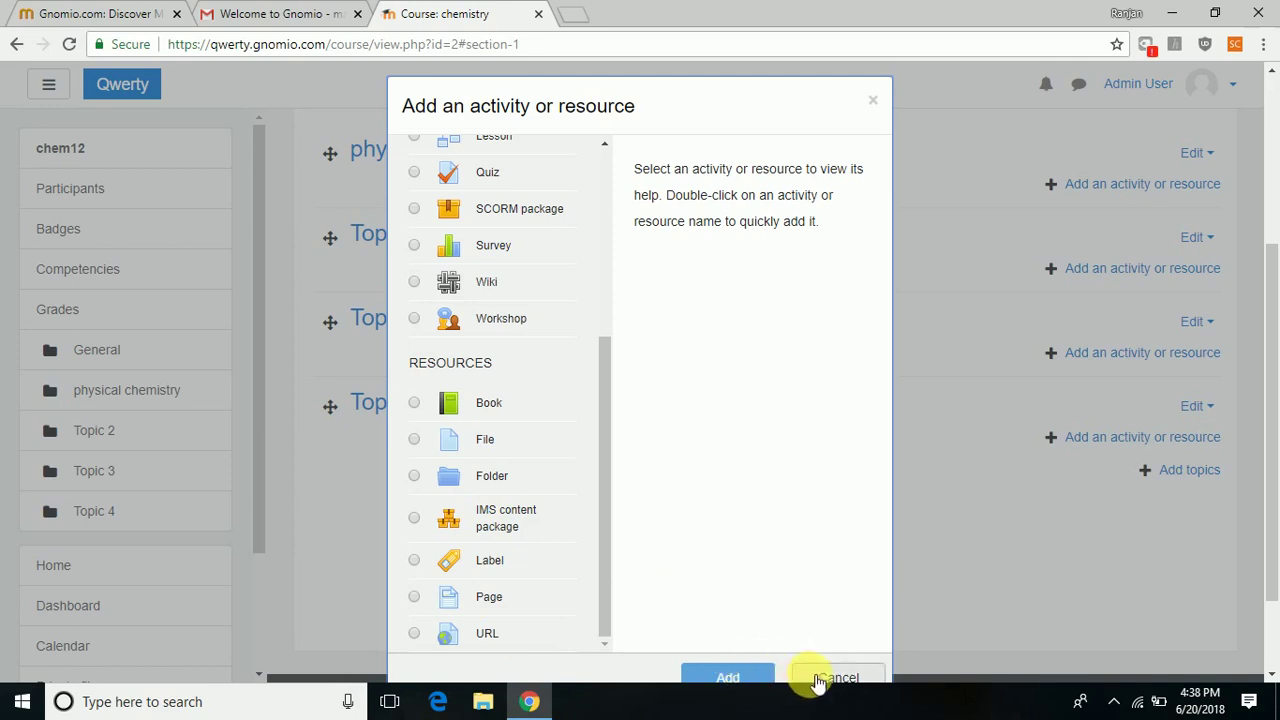
pyautogui.click(812, 680)
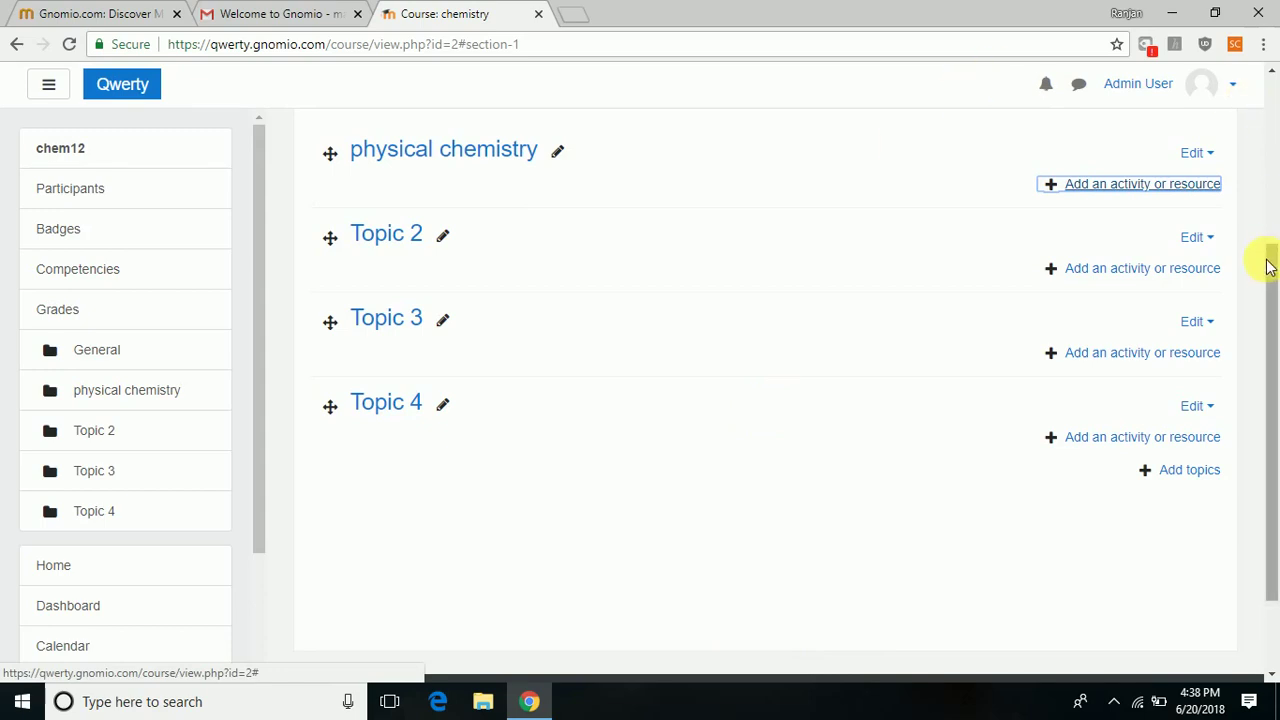
pyautogui.moveTo(1270, 271); pyautogui.dragTo(1268, 86)
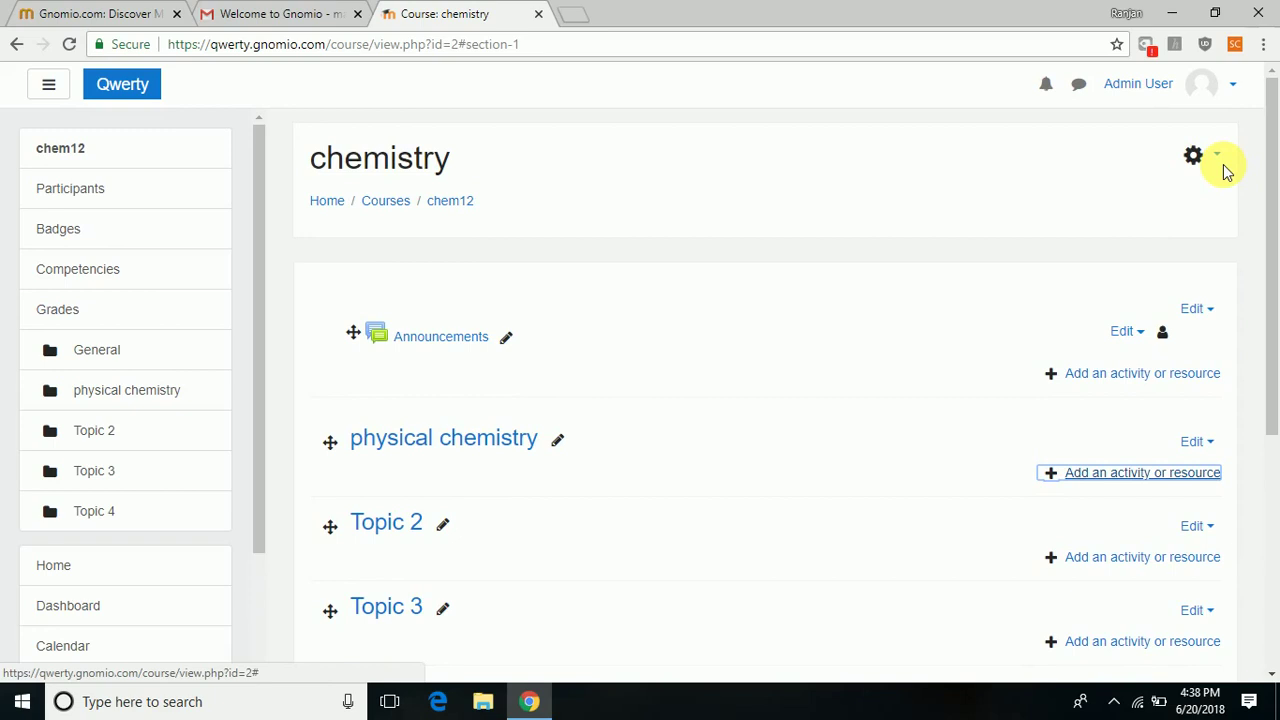
pyautogui.click(1234, 87)
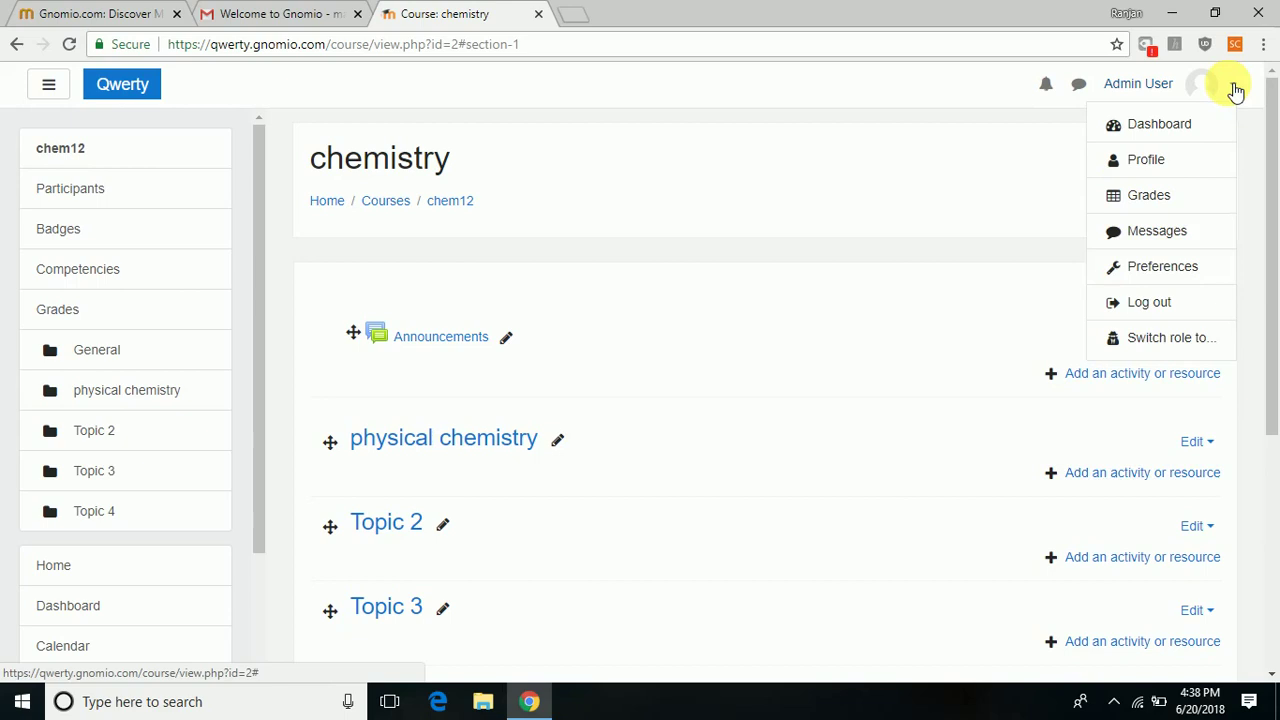